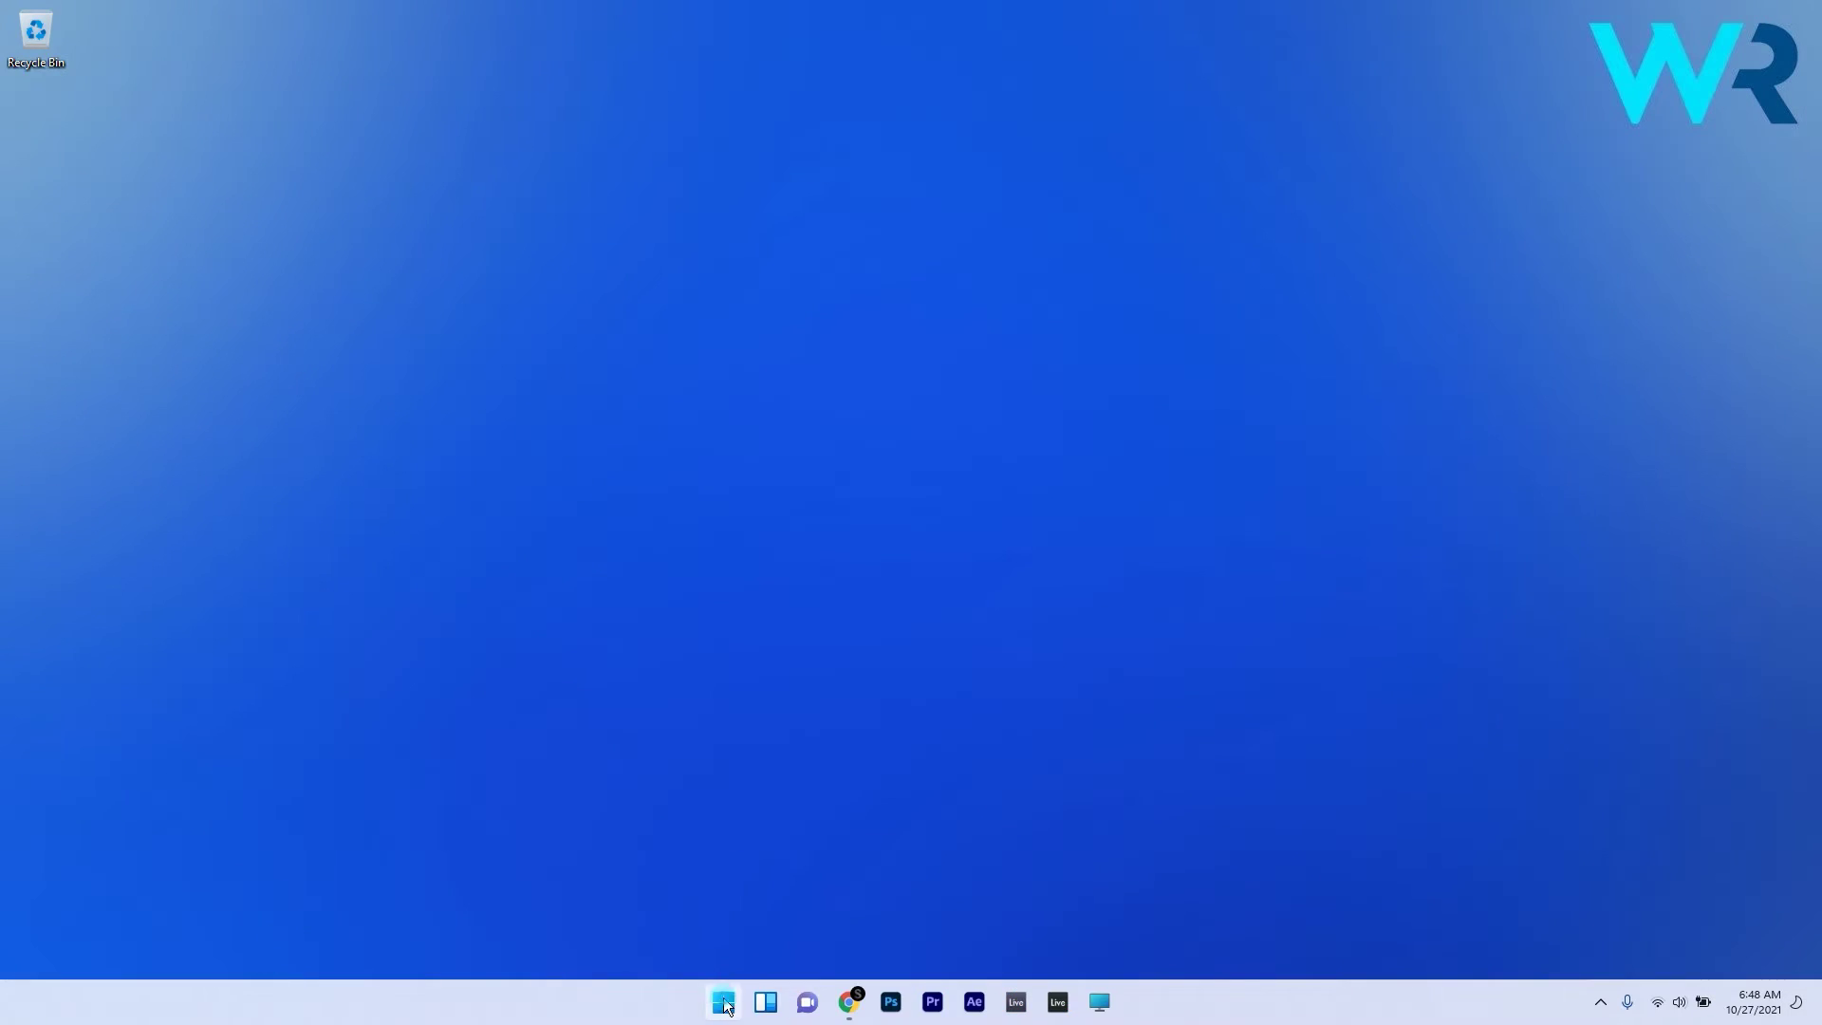
Open Services via services.msc and set Windows Search's startup type to Automatic
{"action": "left_click", "coordinate": [724, 1003]}
{"action": "type", "text": "services.msc"}
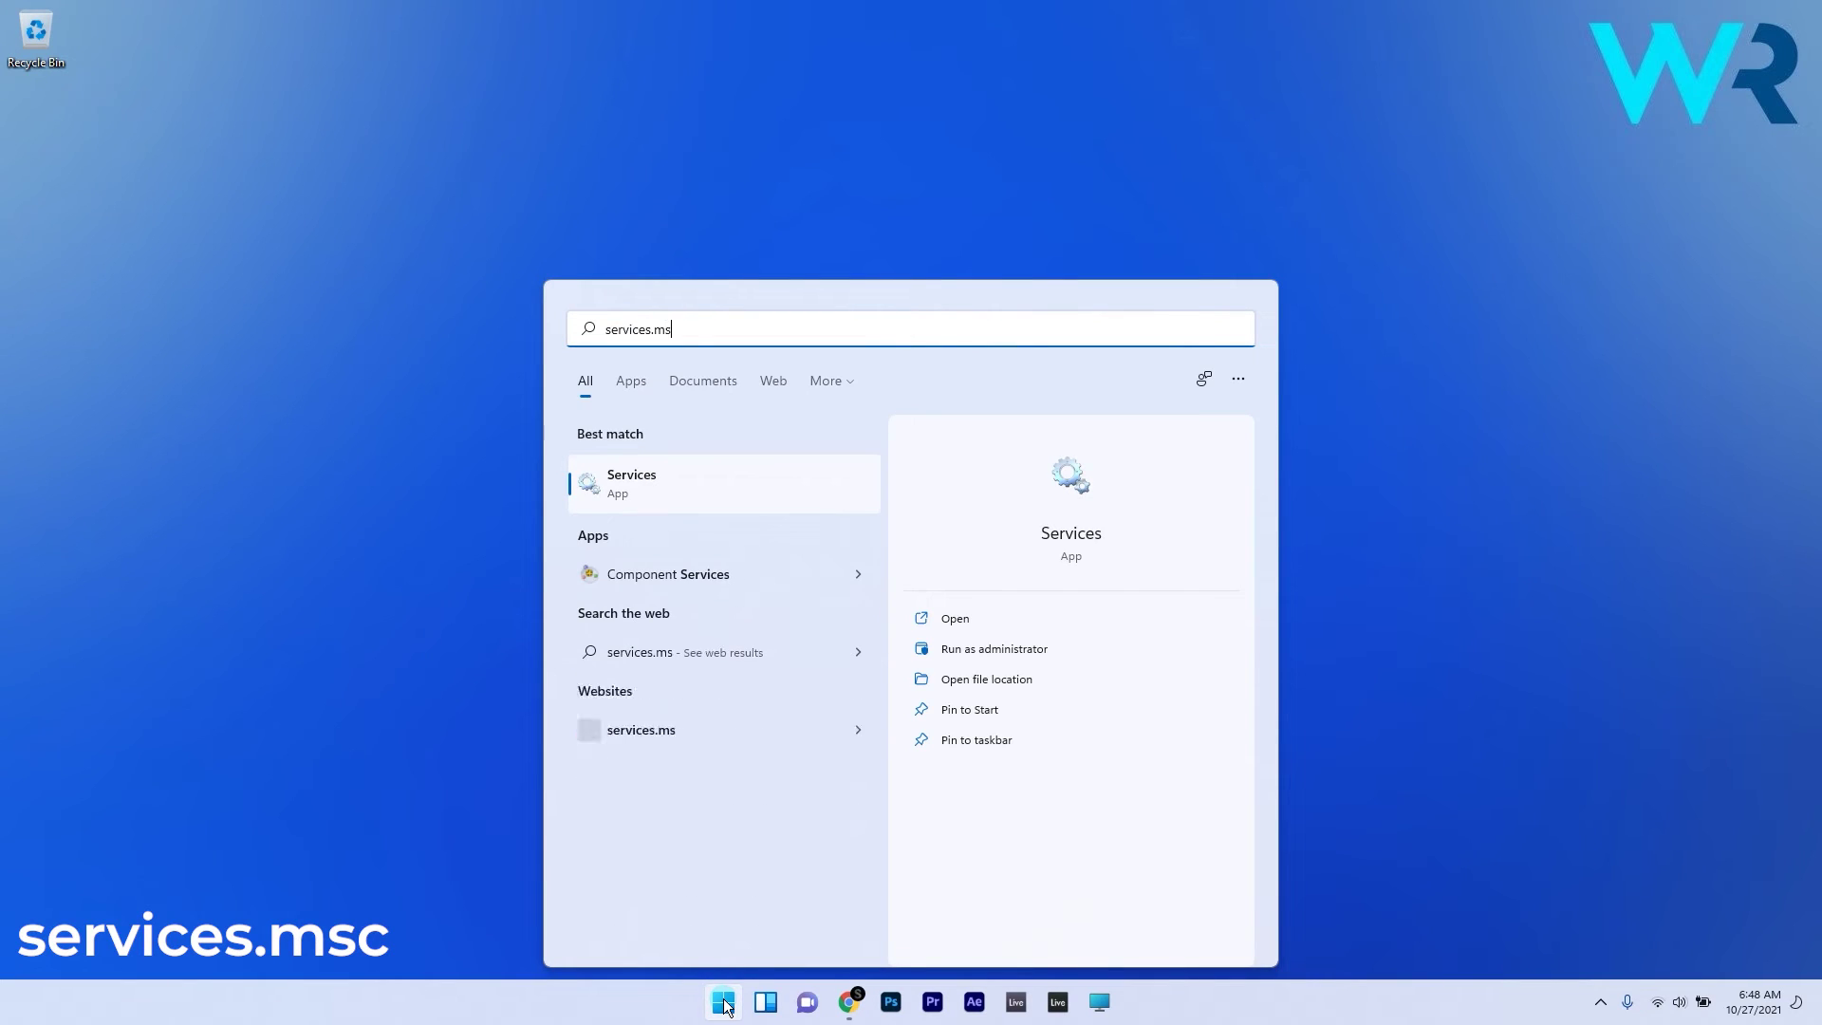
{"action": "left_click", "coordinate": [677, 465]}
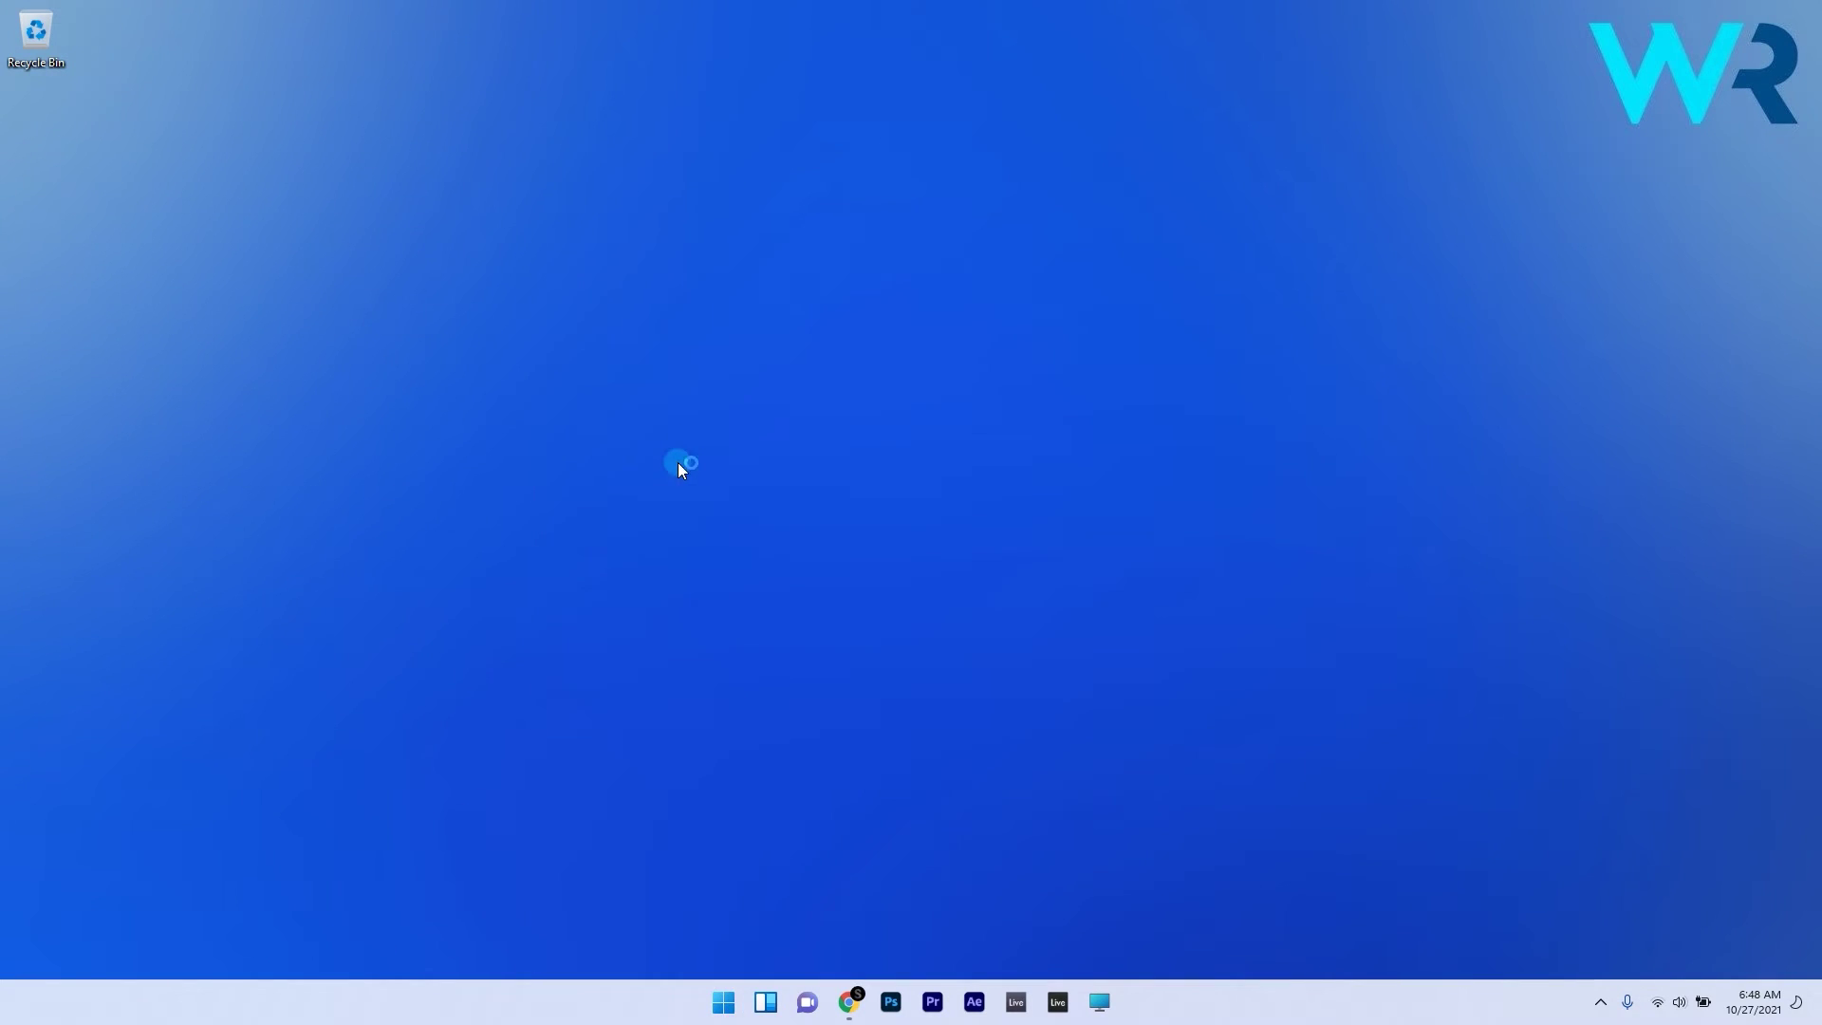
{"action": "scroll", "coordinate": [873, 497], "scroll_direction": "down", "scroll_amount": 20}
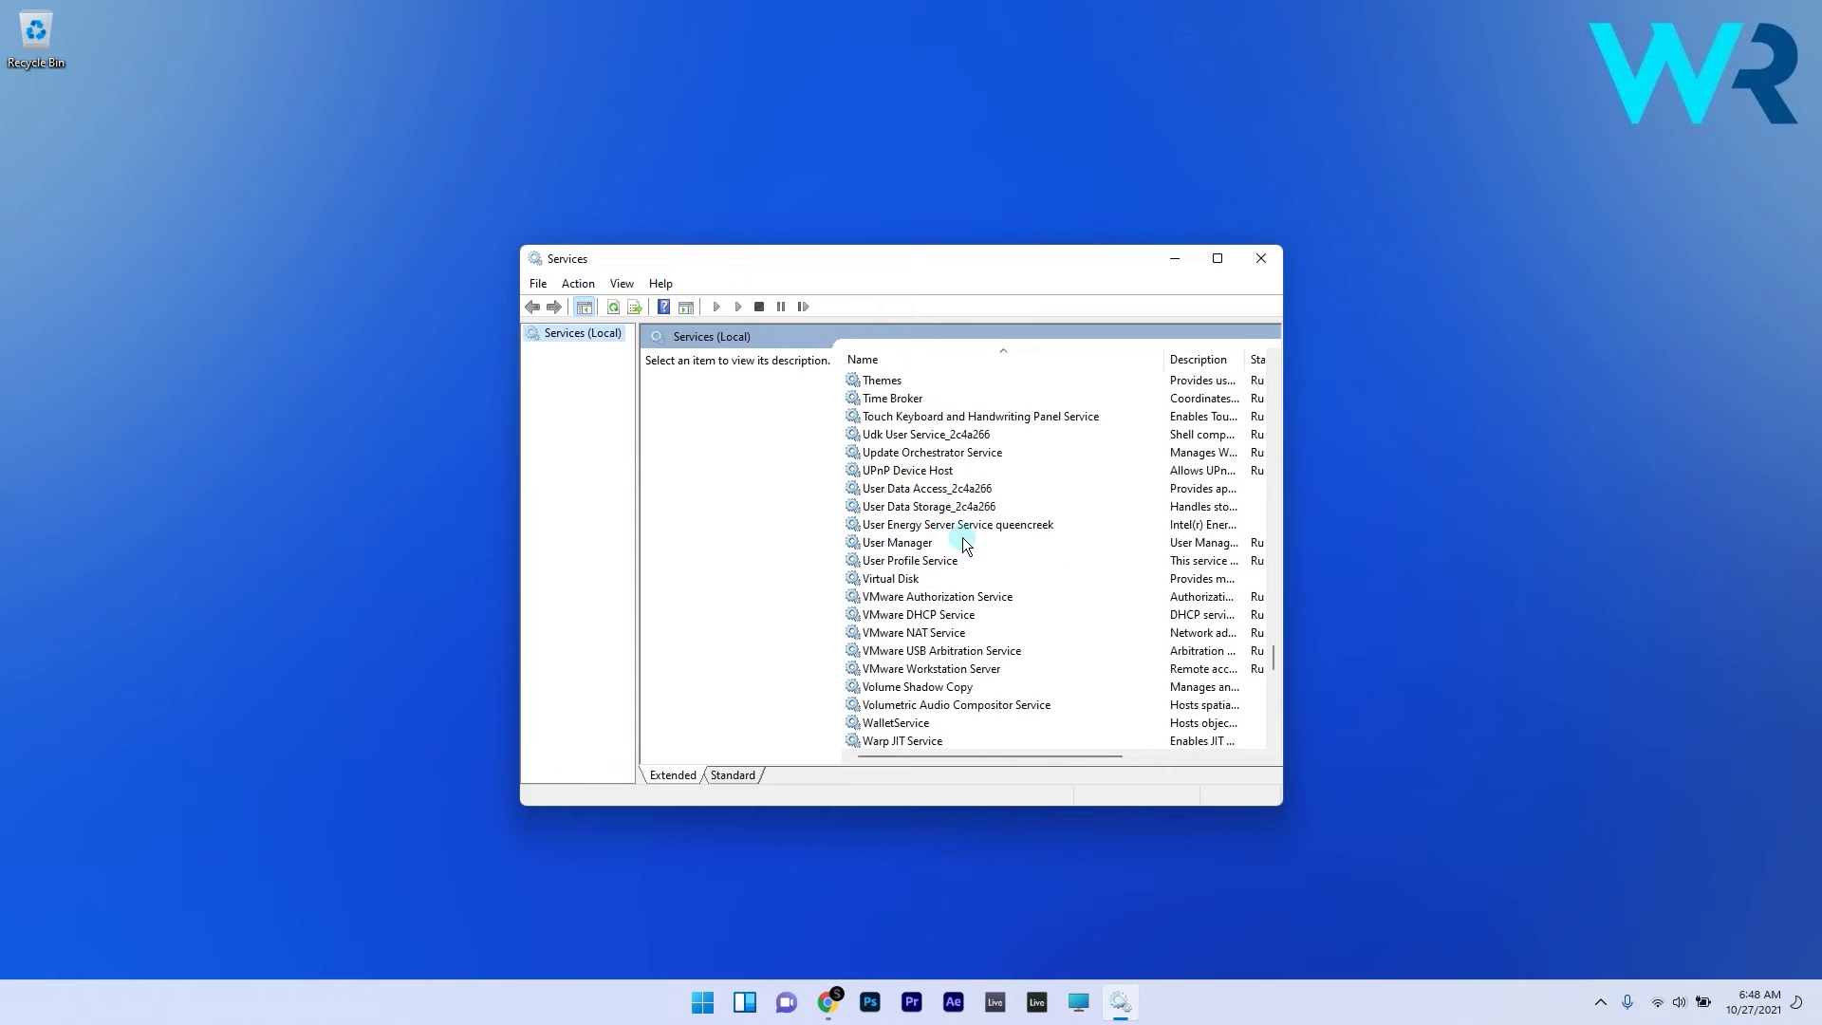
{"action": "scroll", "coordinate": [963, 547], "scroll_direction": "down", "scroll_amount": 6}
{"action": "double_click", "coordinate": [958, 614]}
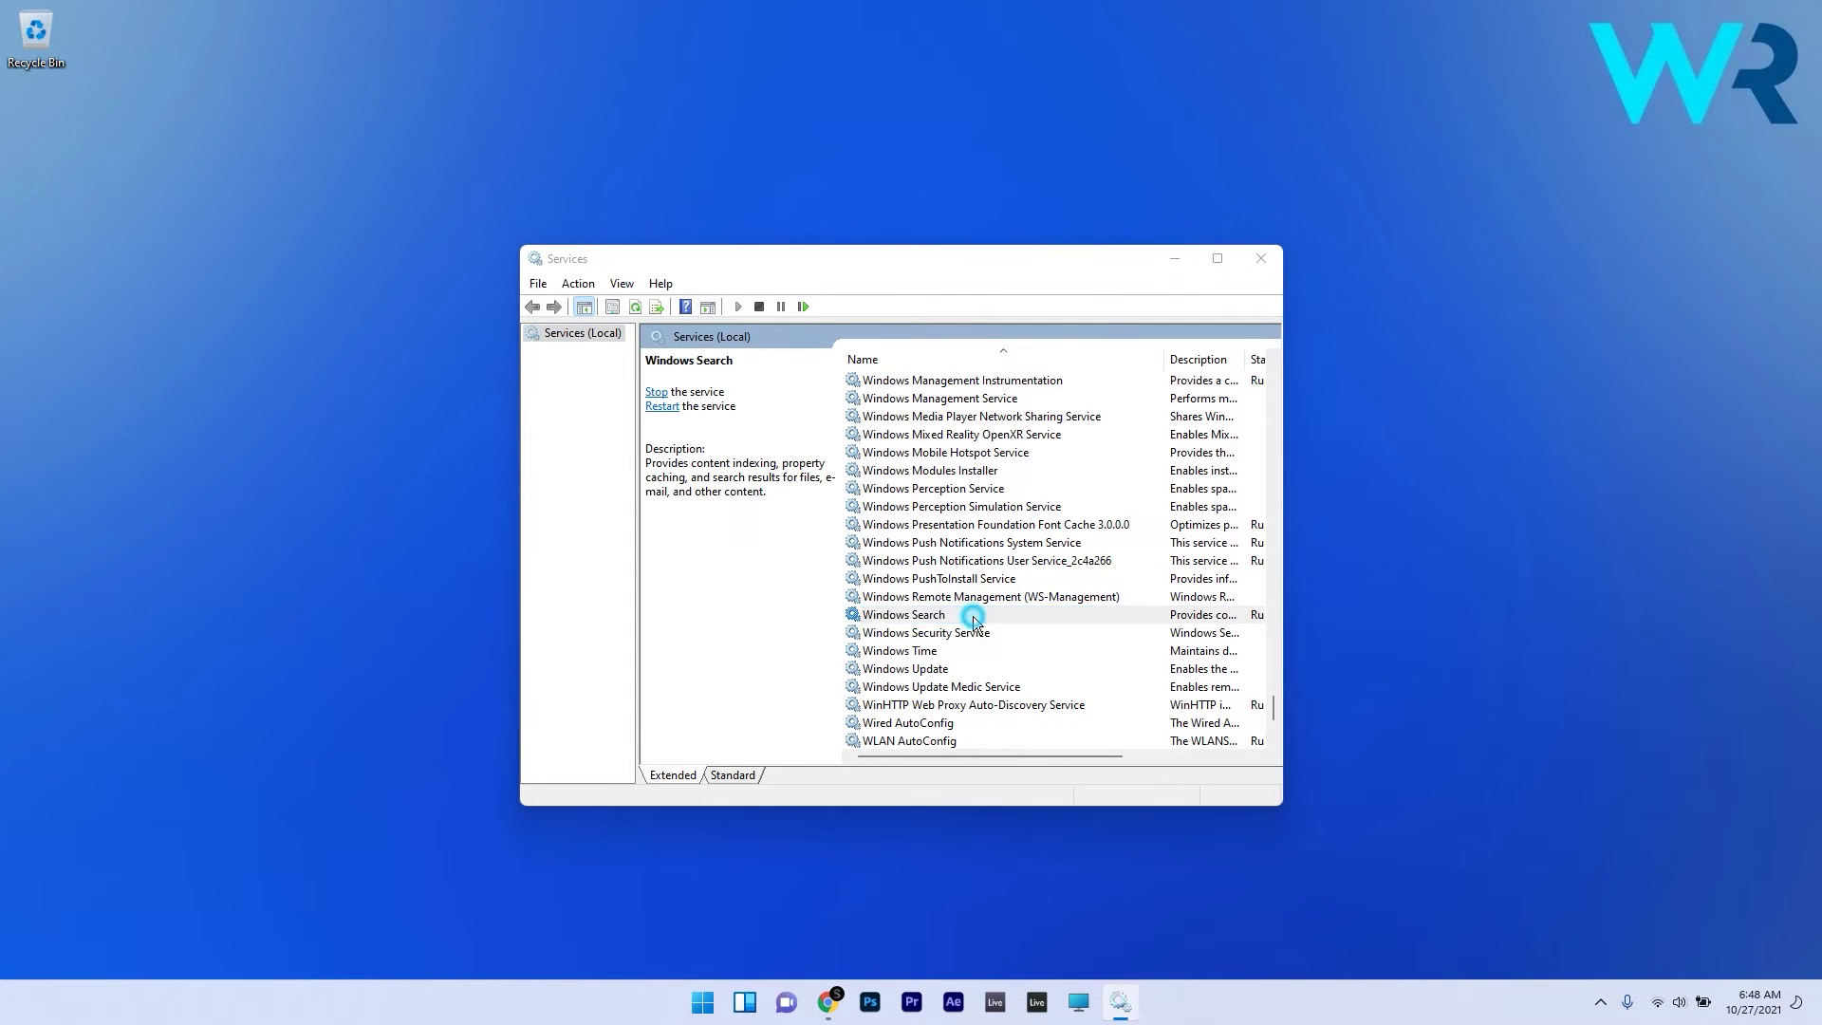
{"action": "left_click", "coordinate": [944, 516]}
{"action": "left_click", "coordinate": [857, 548]}
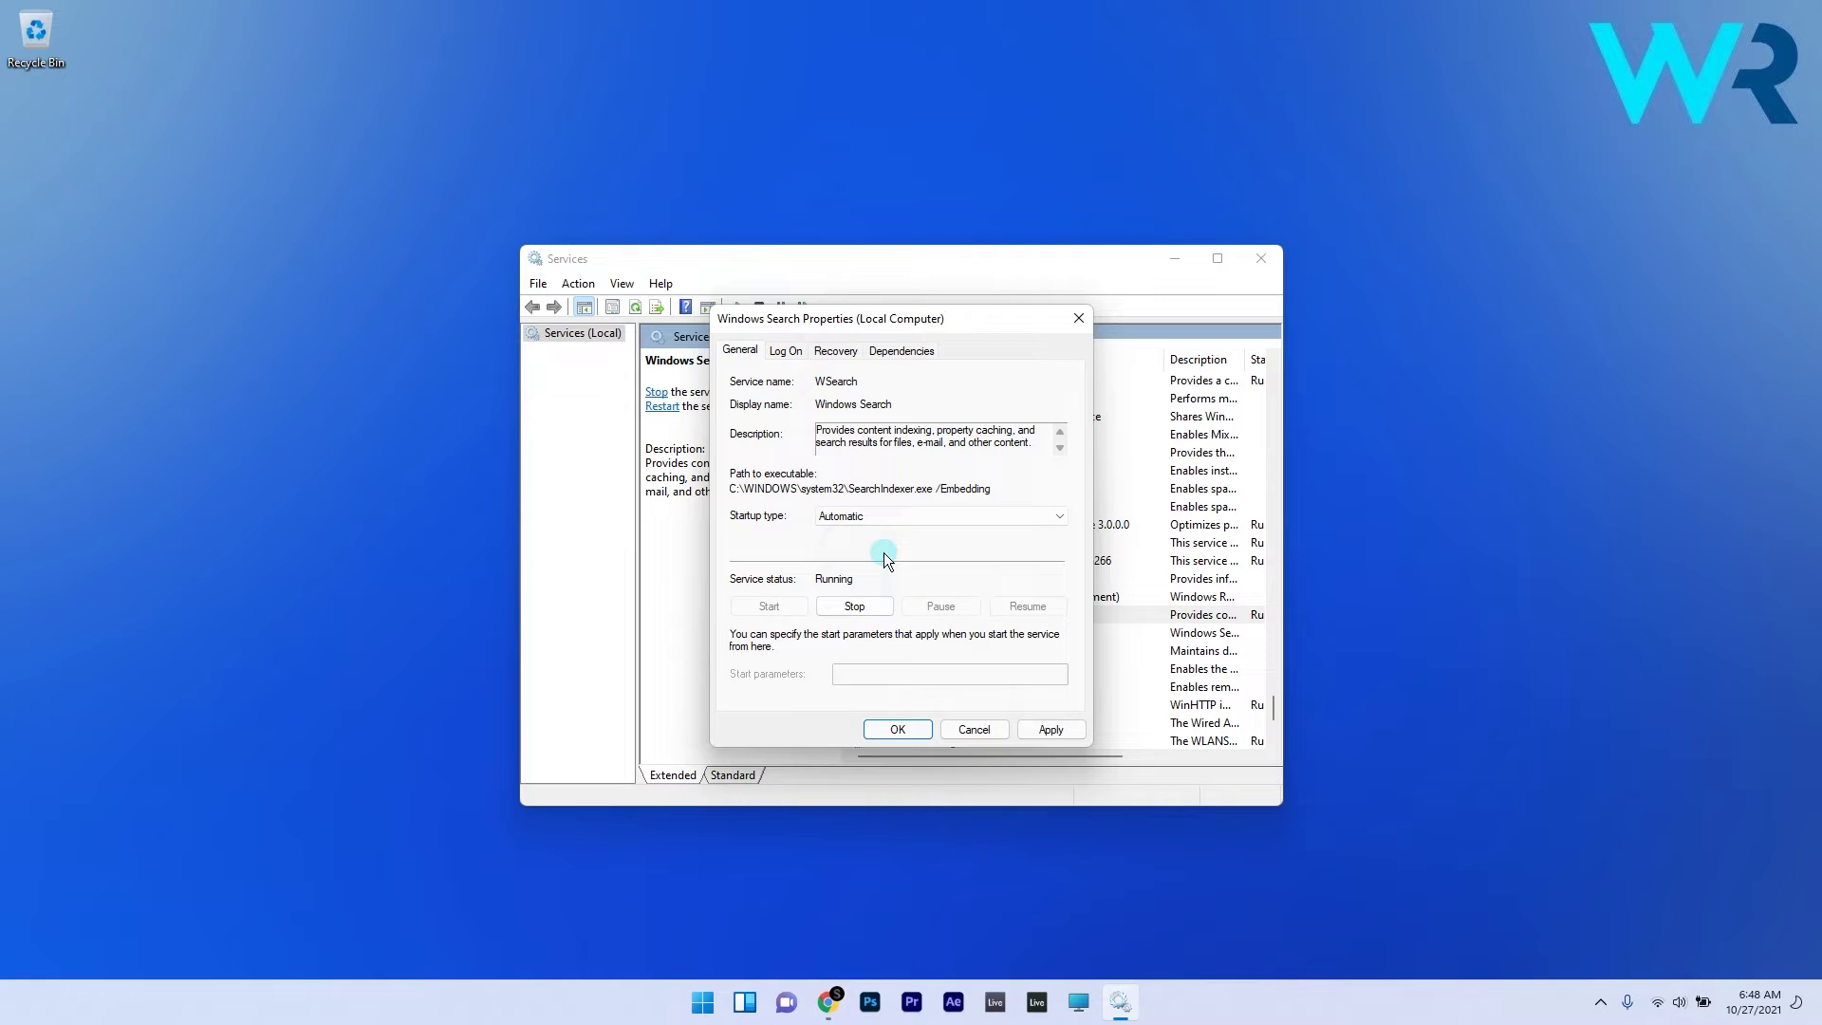
{"action": "left_click", "coordinate": [1051, 729]}
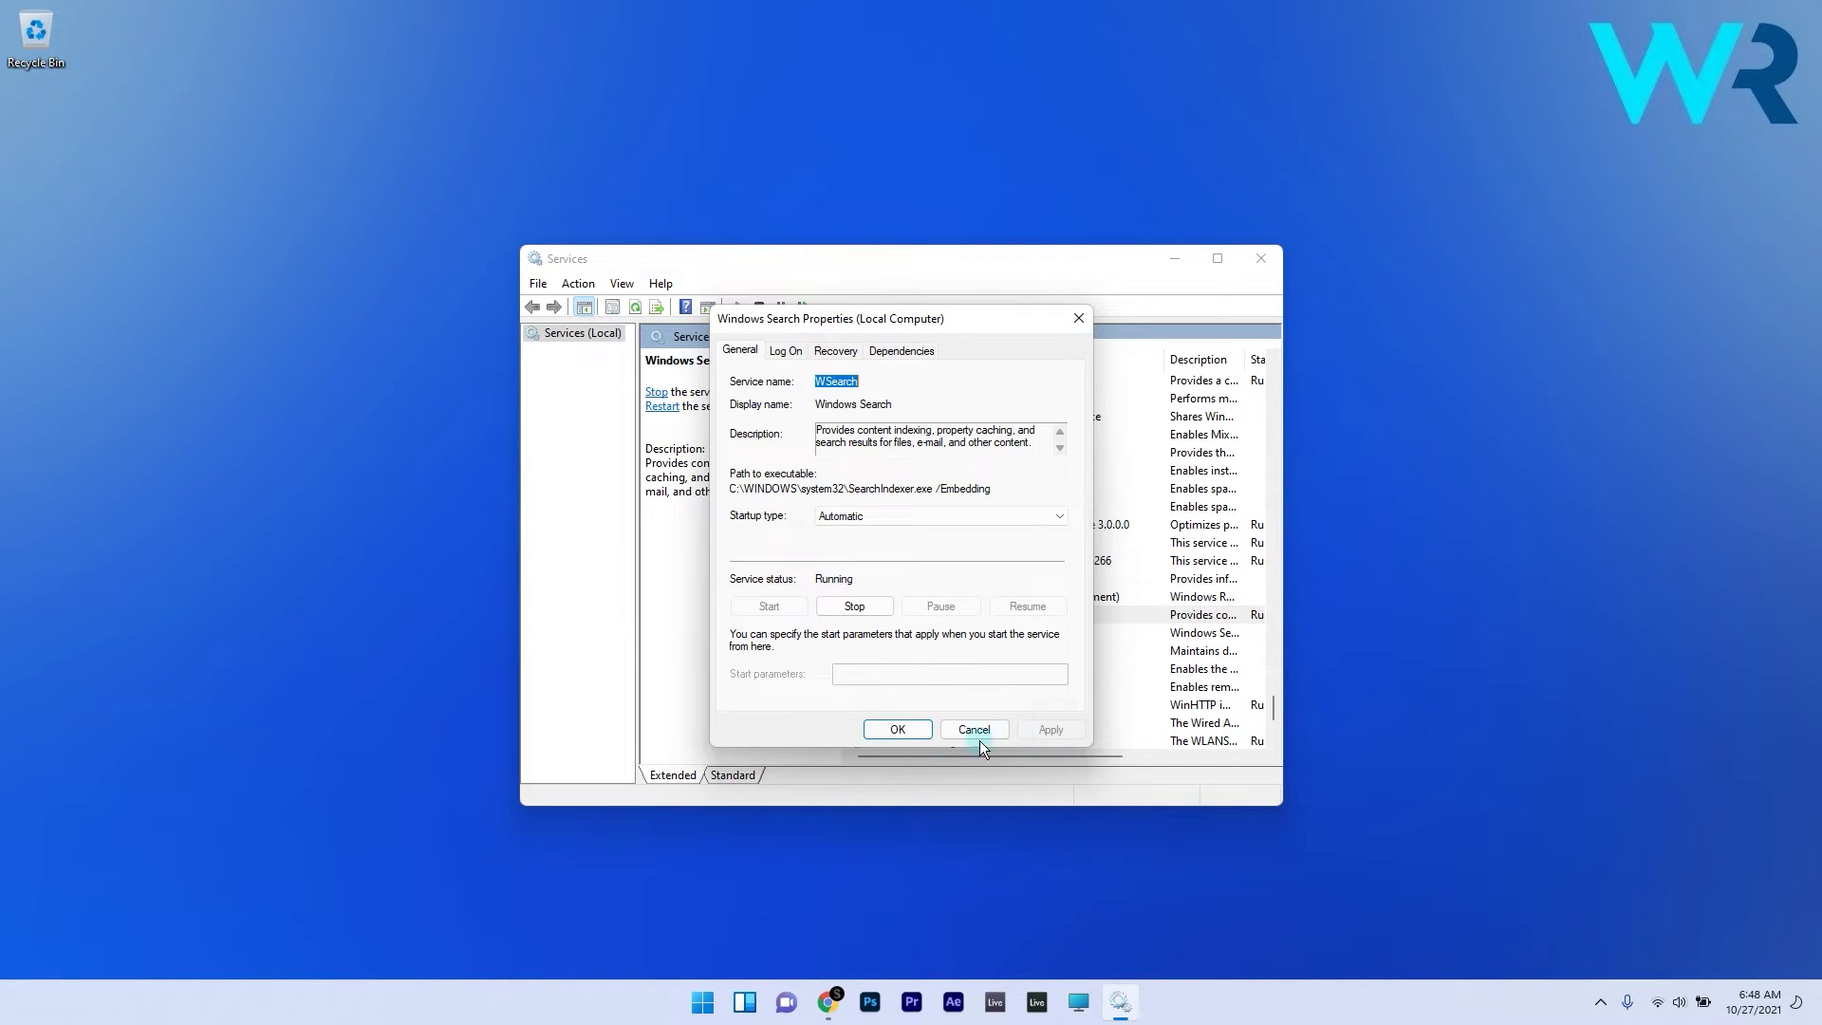
{"action": "left_click", "coordinate": [895, 728]}
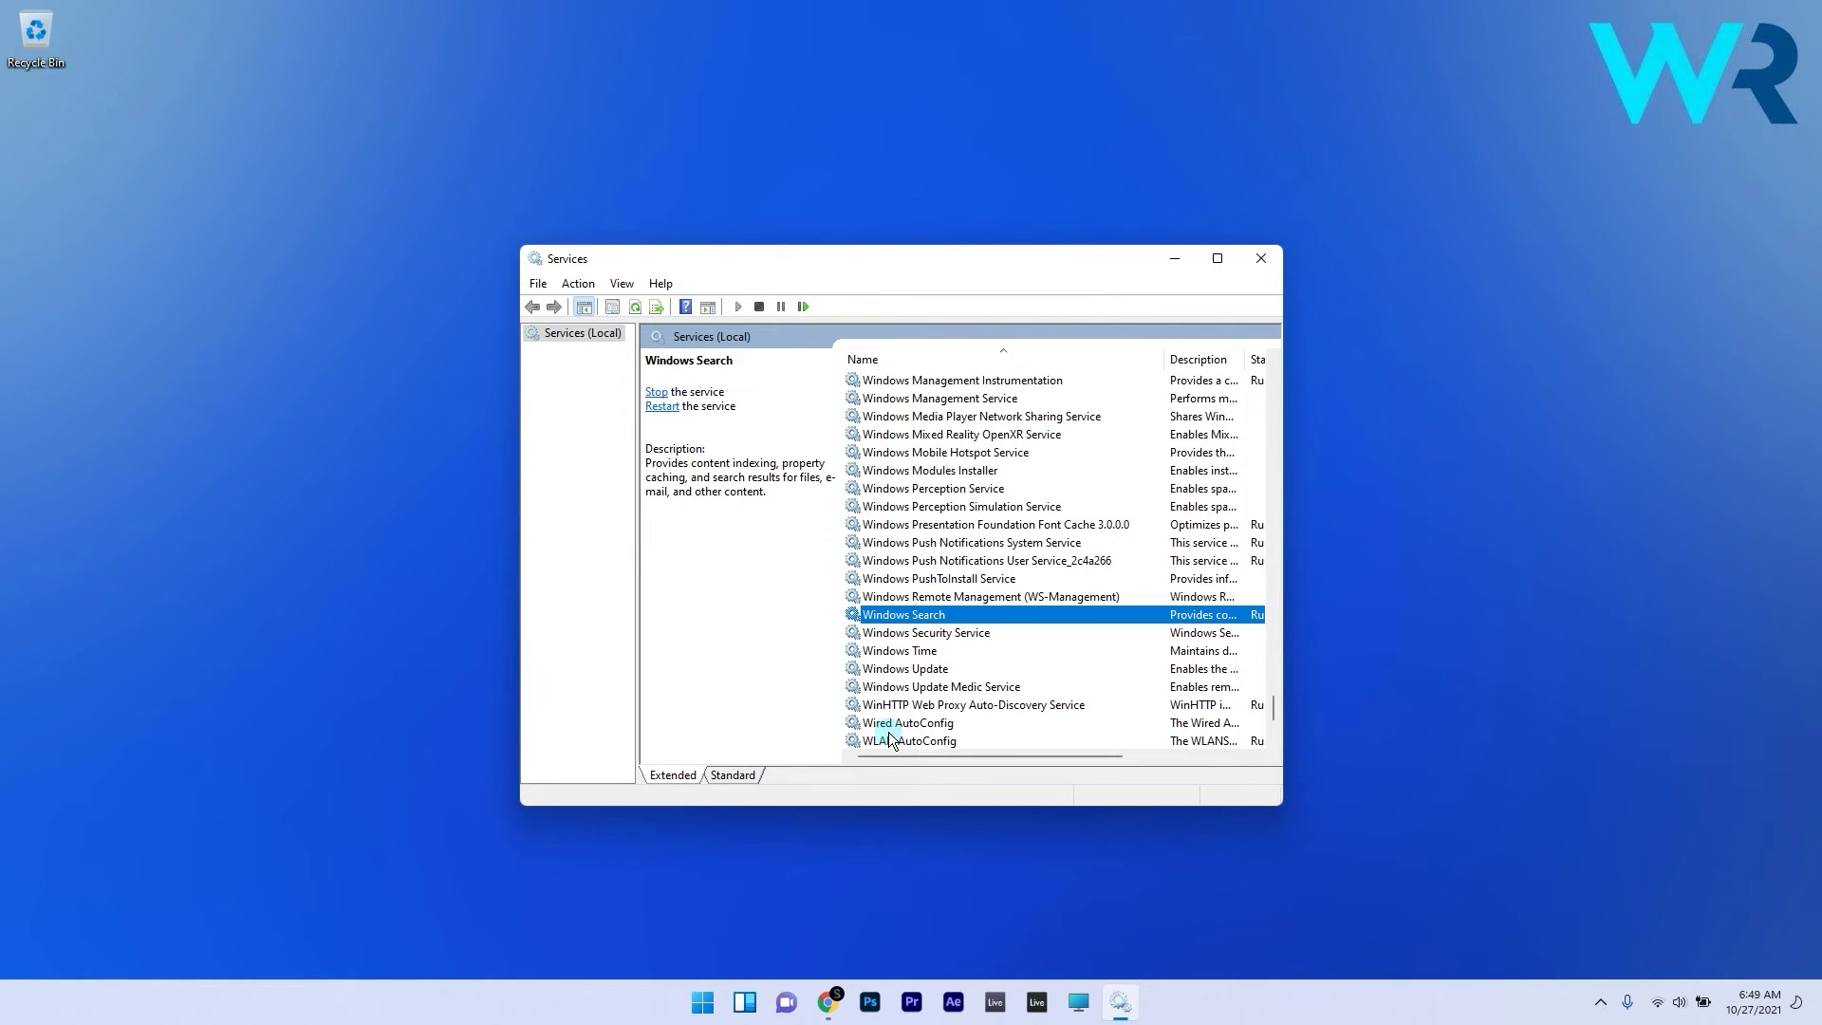
Check the Background Tasks Infrastructure Service and Remote Procedure Call (RPC) properties
{"action": "scroll", "coordinate": [888, 731], "scroll_direction": "up", "scroll_amount": 20}
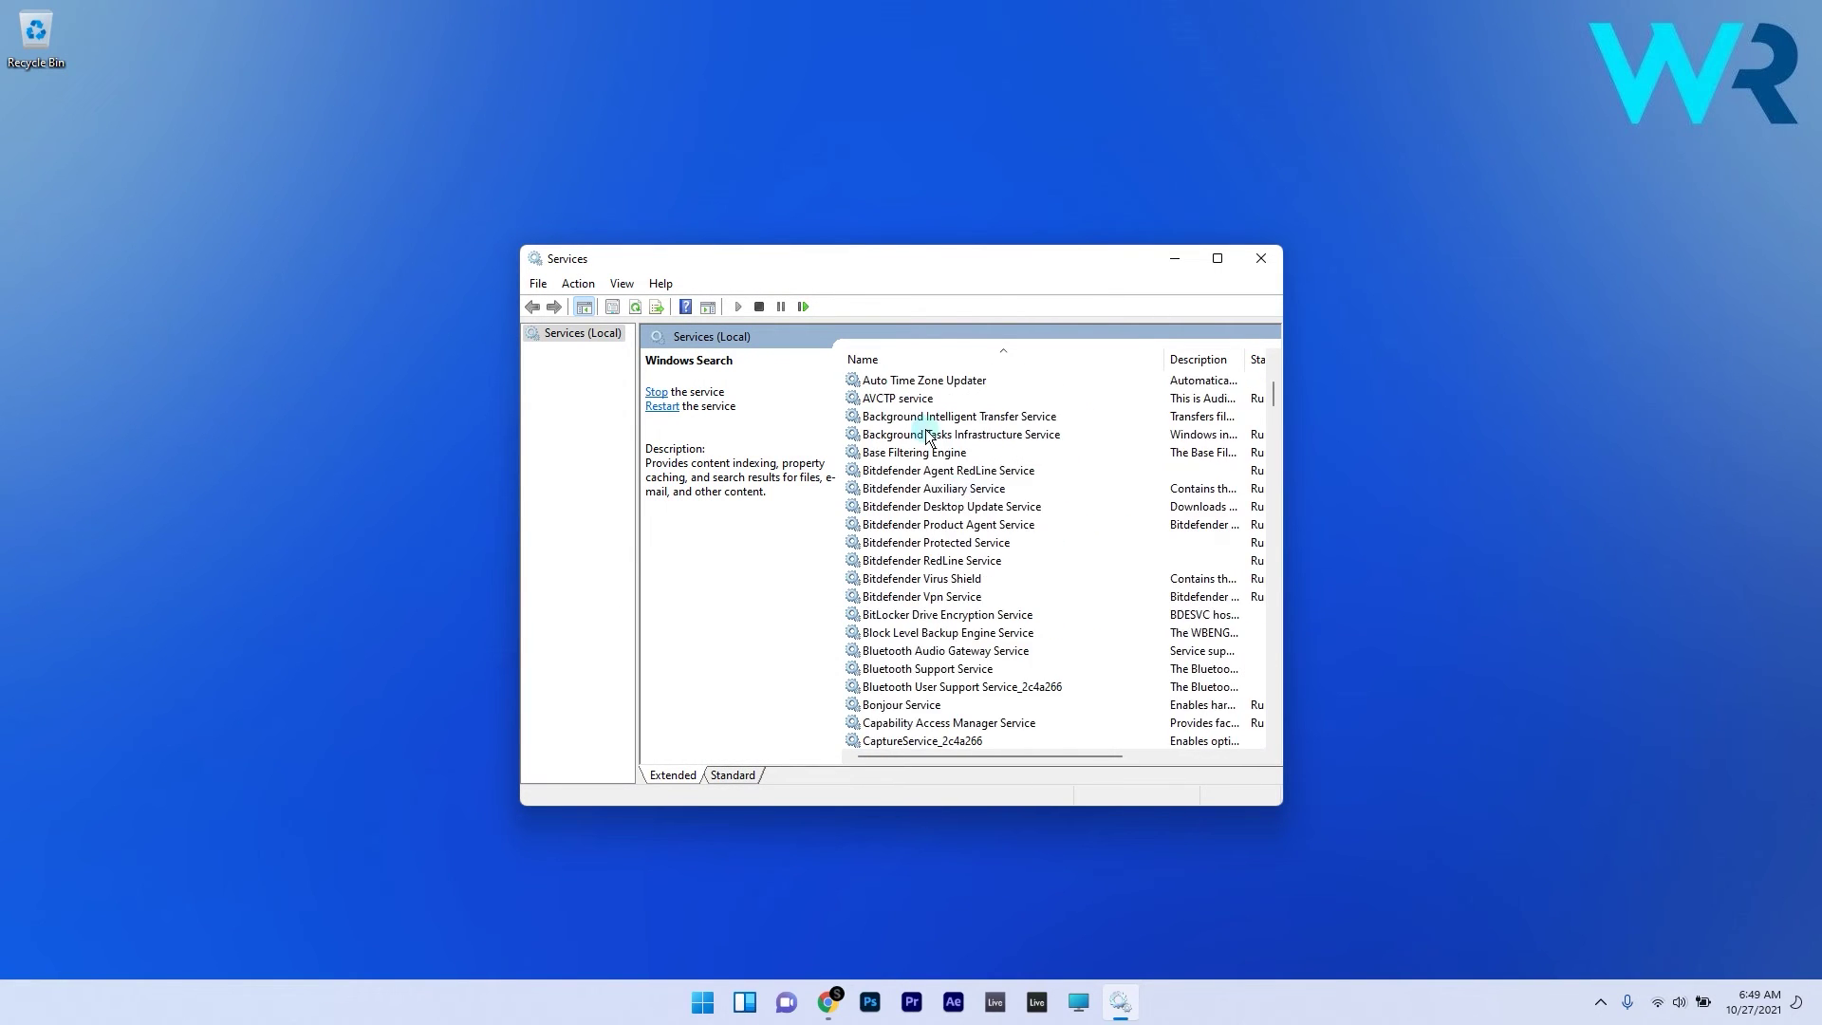
{"action": "double_click", "coordinate": [928, 439]}
{"action": "left_click", "coordinate": [895, 729]}
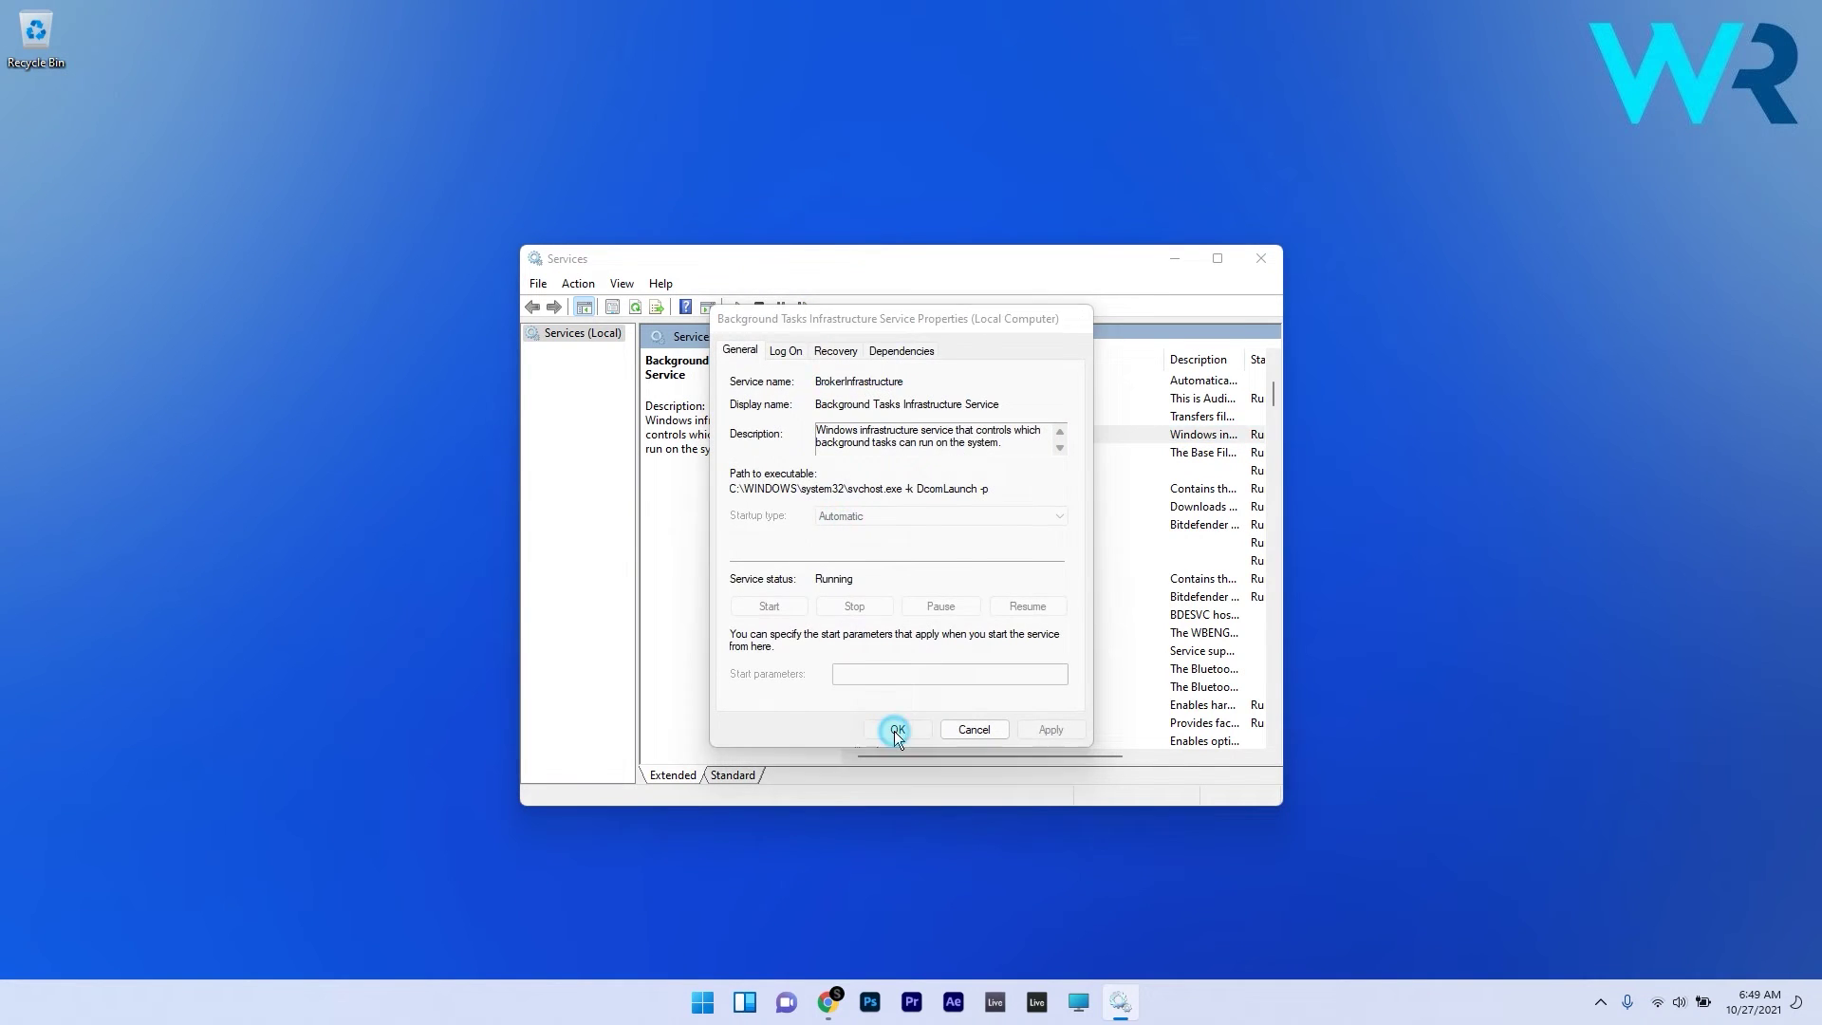
{"action": "left_click_drag", "start_coordinate": [1262, 389], "coordinate": [1269, 600]}
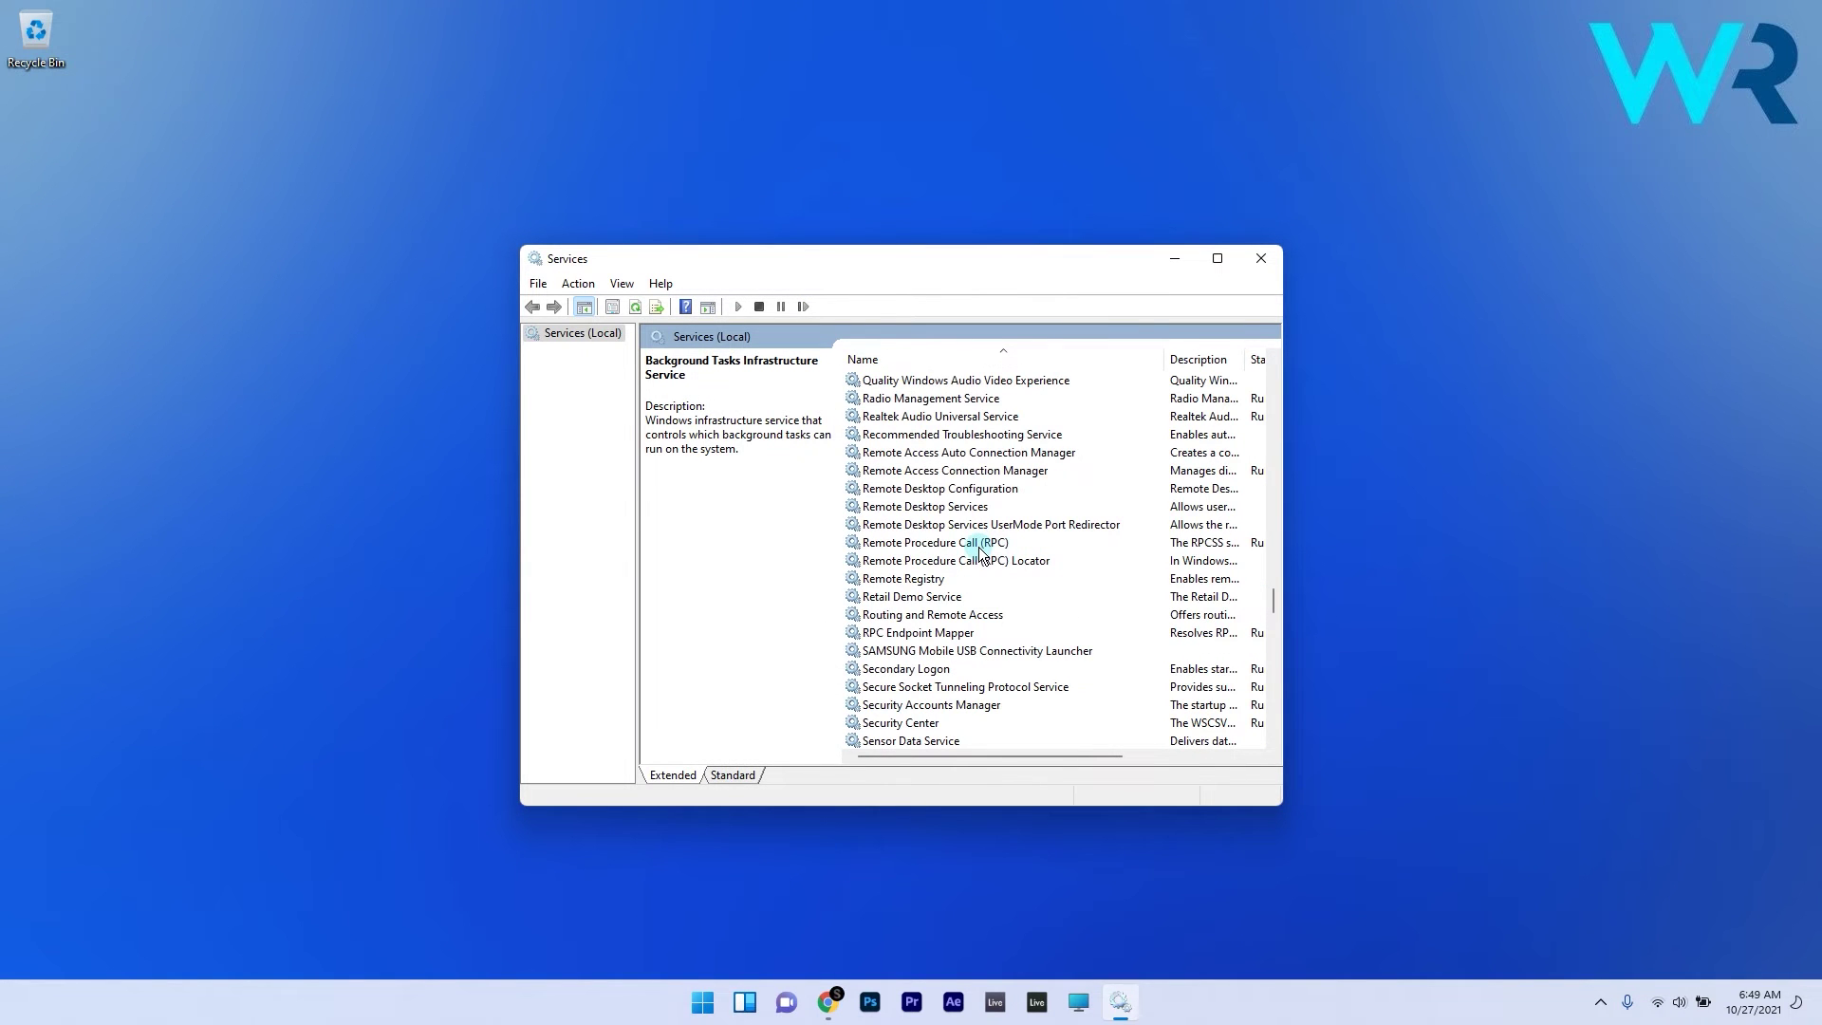
{"action": "double_click", "coordinate": [981, 546]}
{"action": "left_click", "coordinate": [900, 731]}
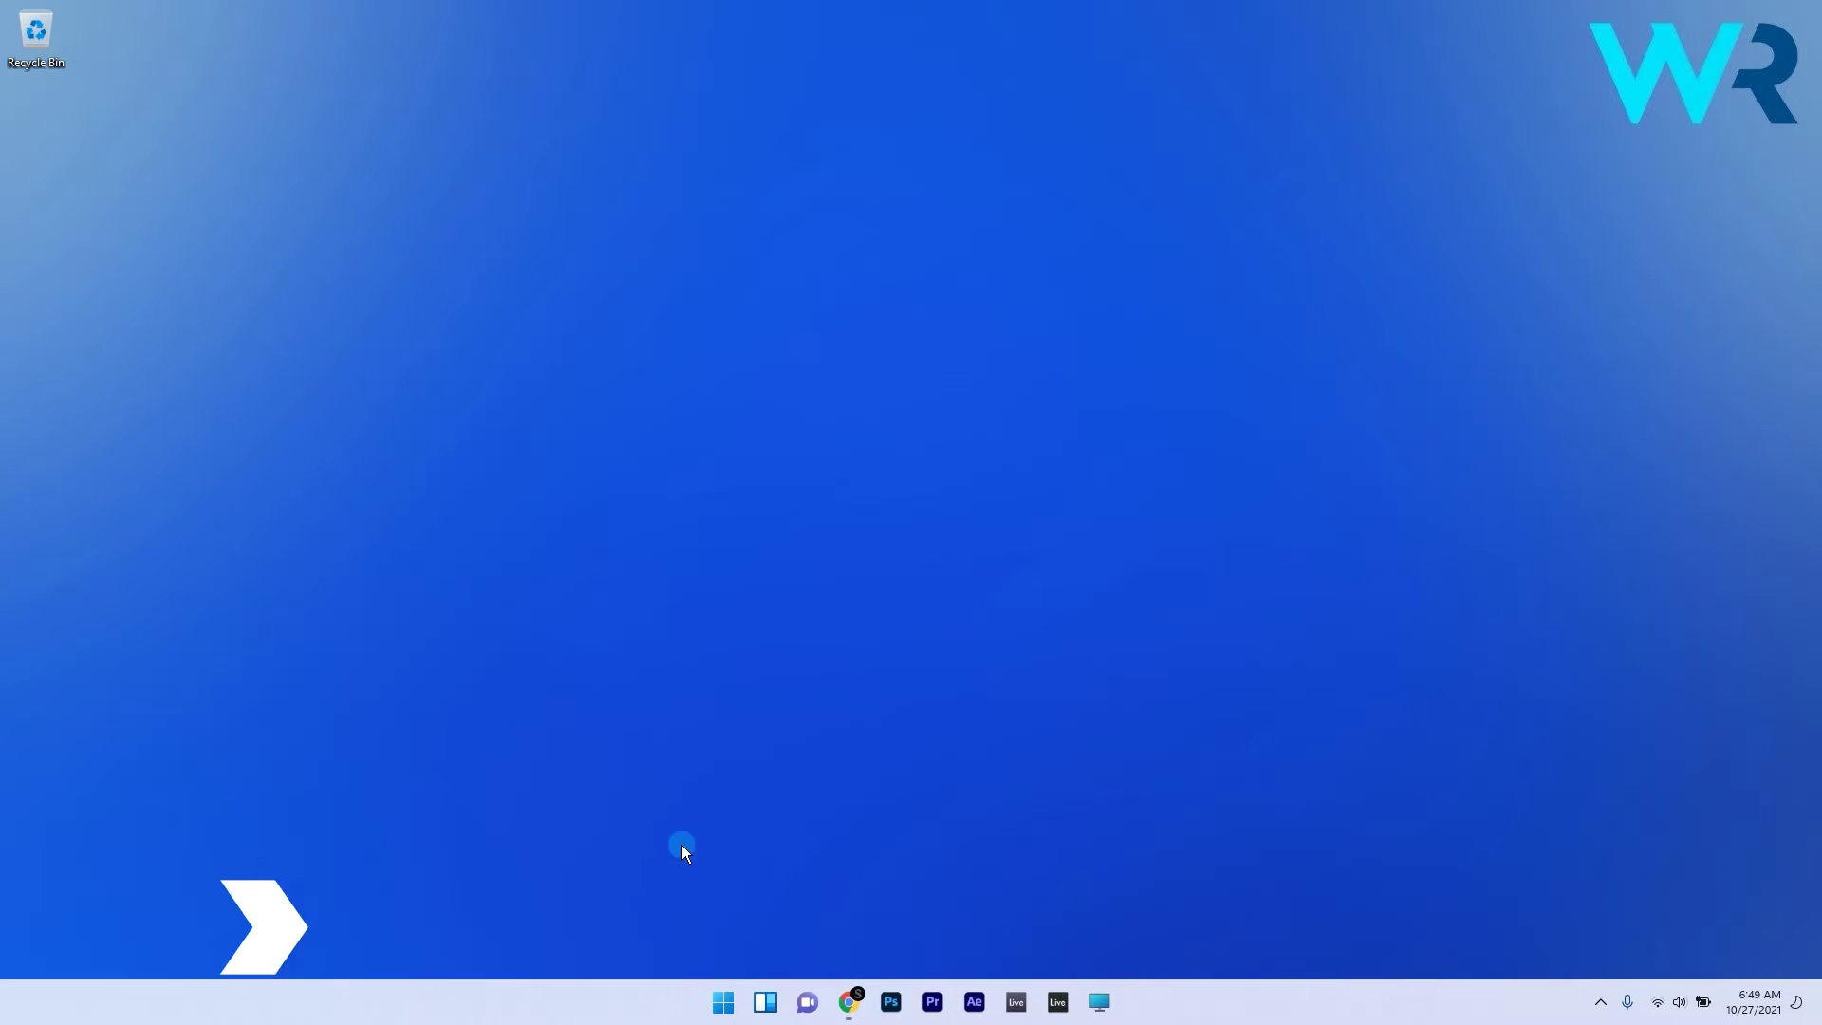
Go to System > Troubleshoot > Other troubleshooters and scroll to Search and Indexing
{"action": "left_click", "coordinate": [724, 1002]}
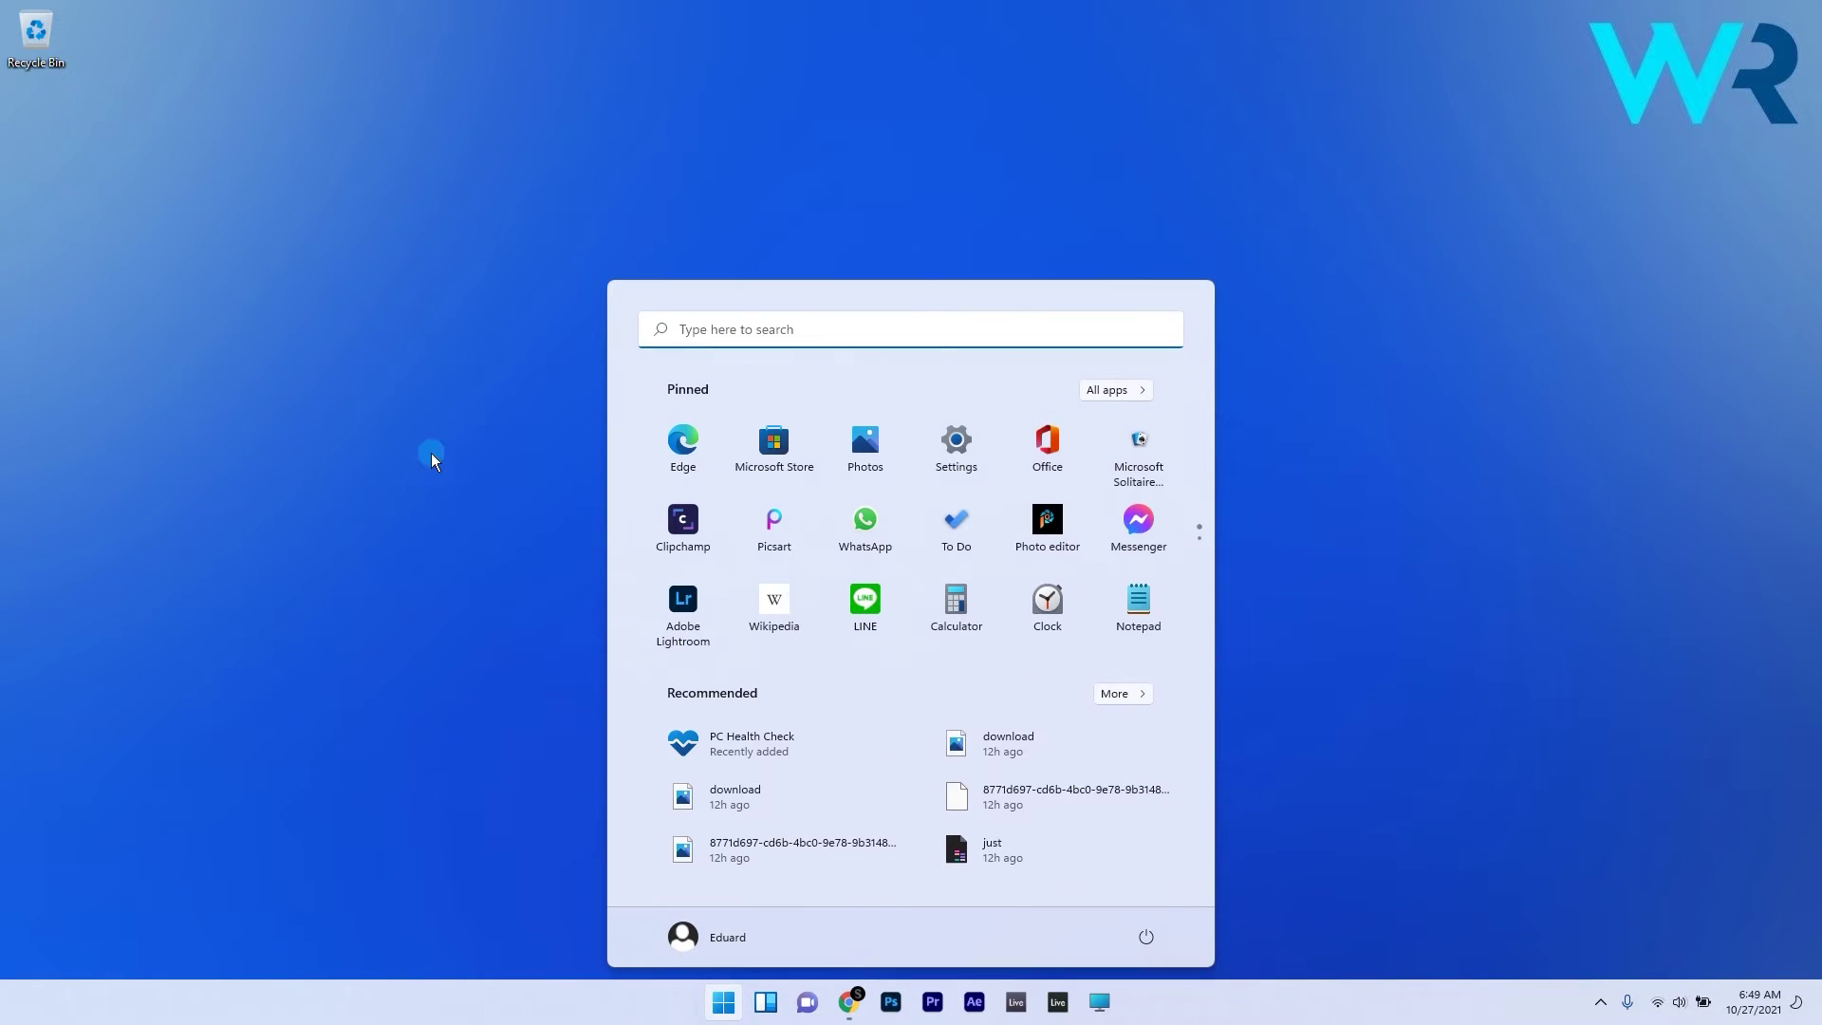
{"action": "left_click", "coordinate": [955, 446]}
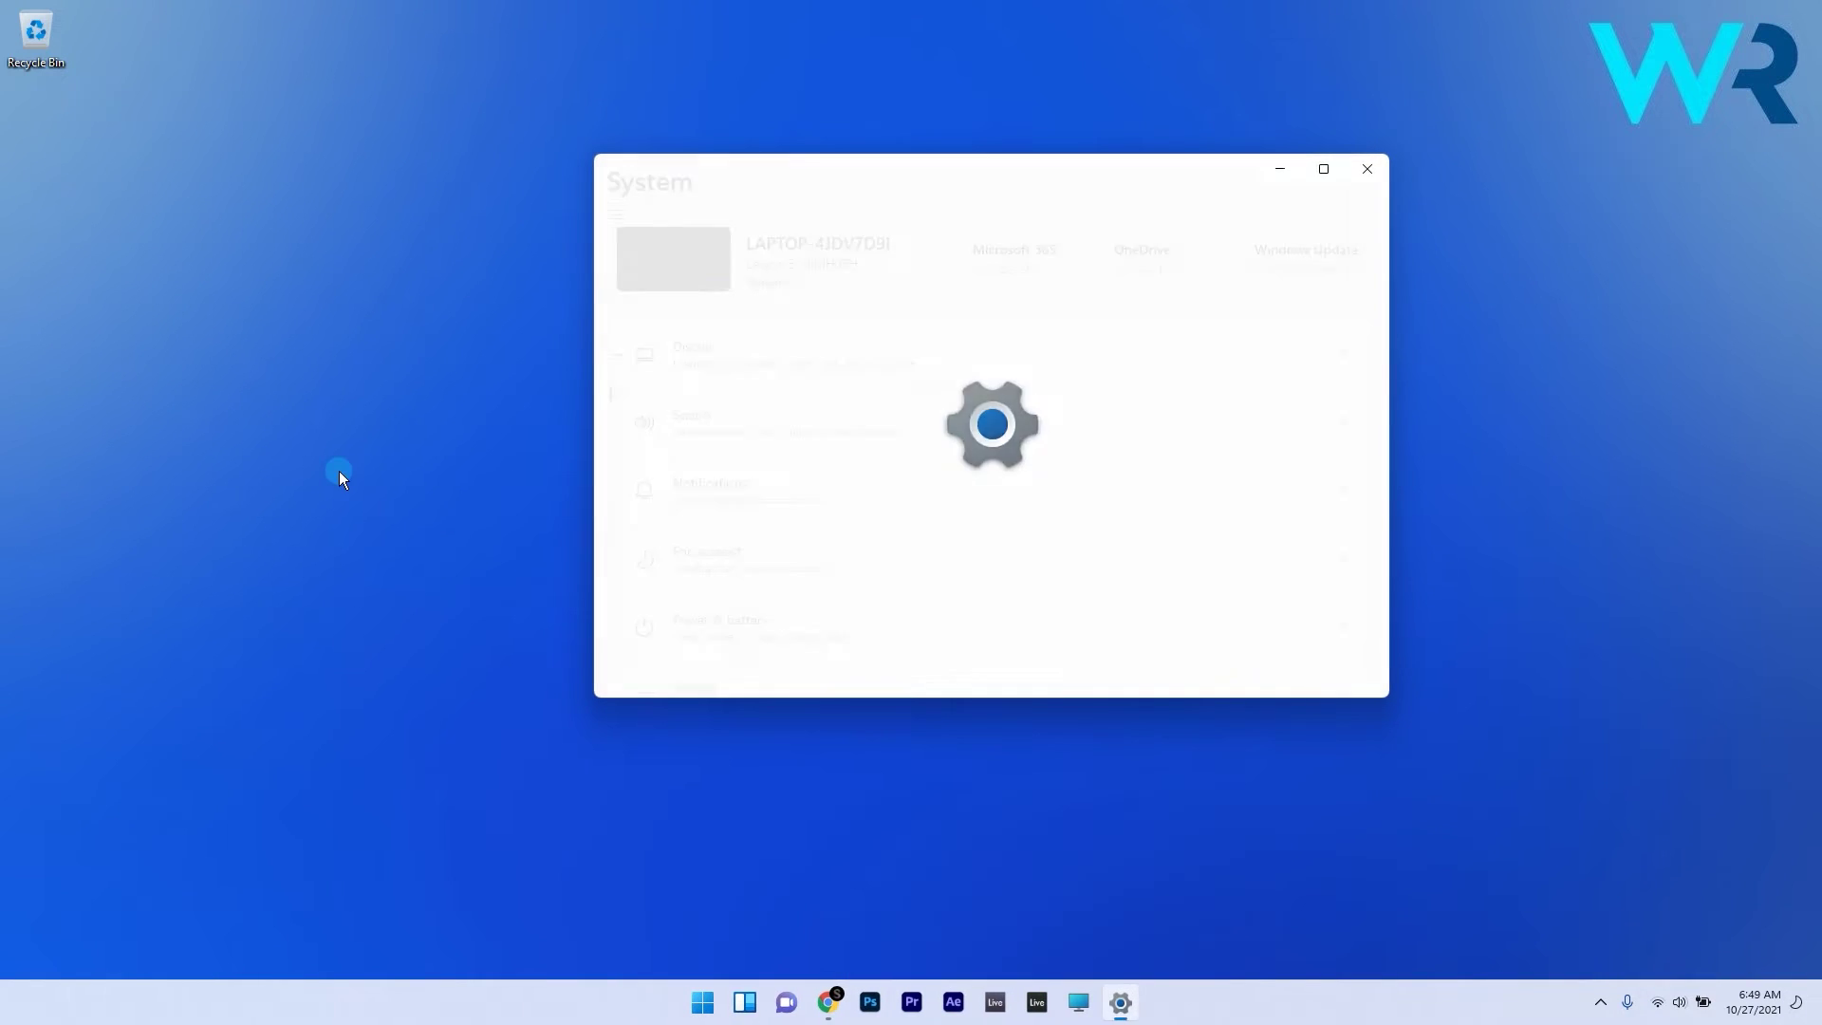
{"action": "left_click", "coordinate": [682, 370]}
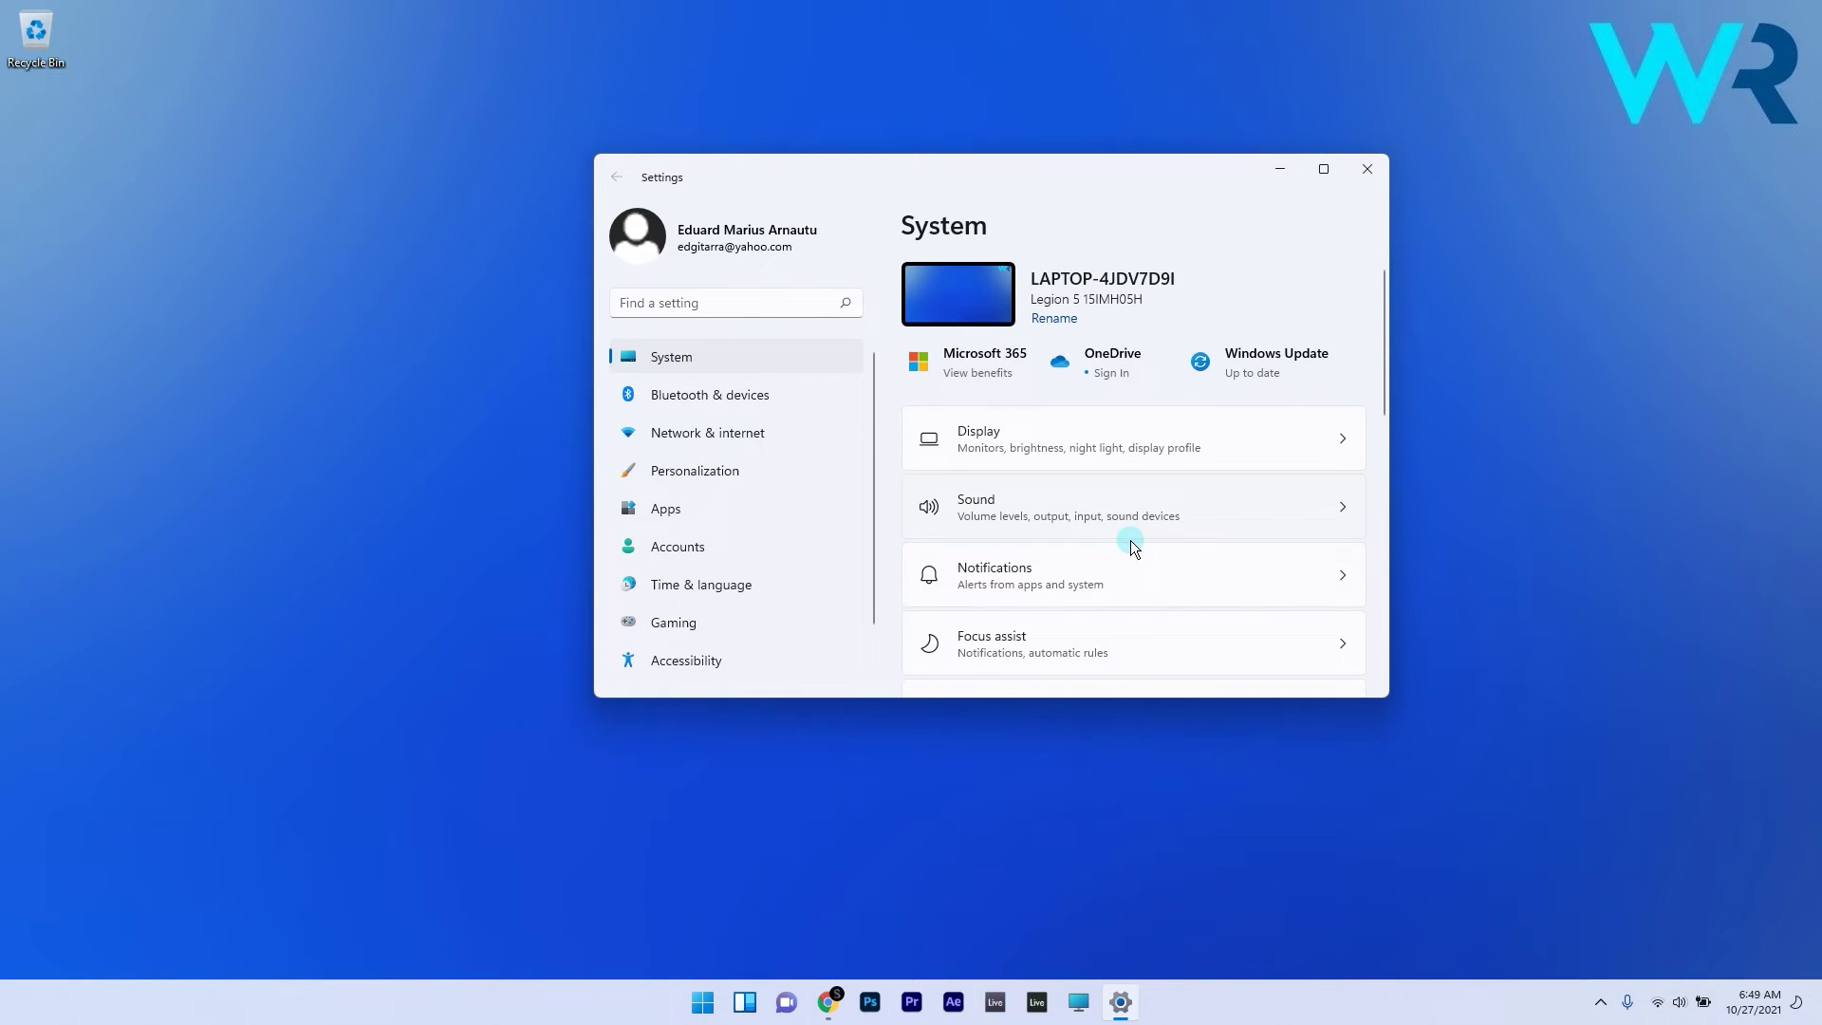
{"action": "scroll", "coordinate": [1131, 539], "scroll_direction": "down", "scroll_amount": 6}
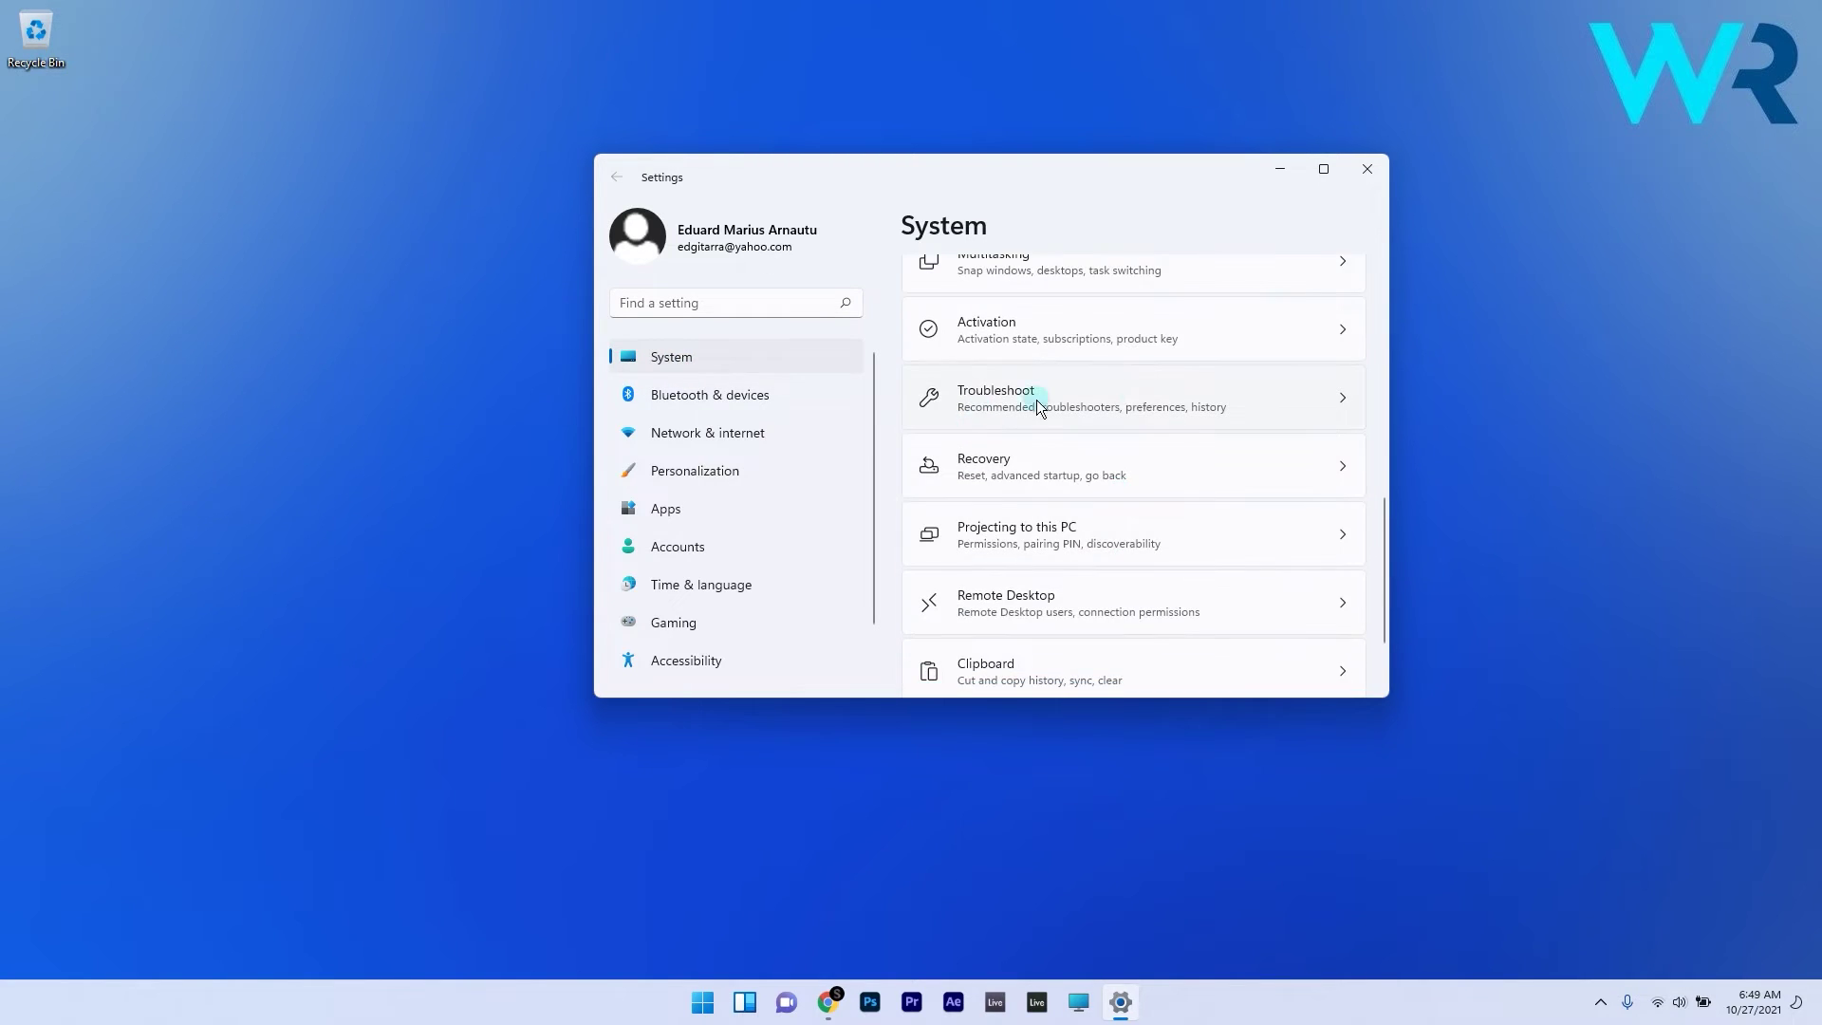
{"action": "left_click", "coordinate": [1329, 397]}
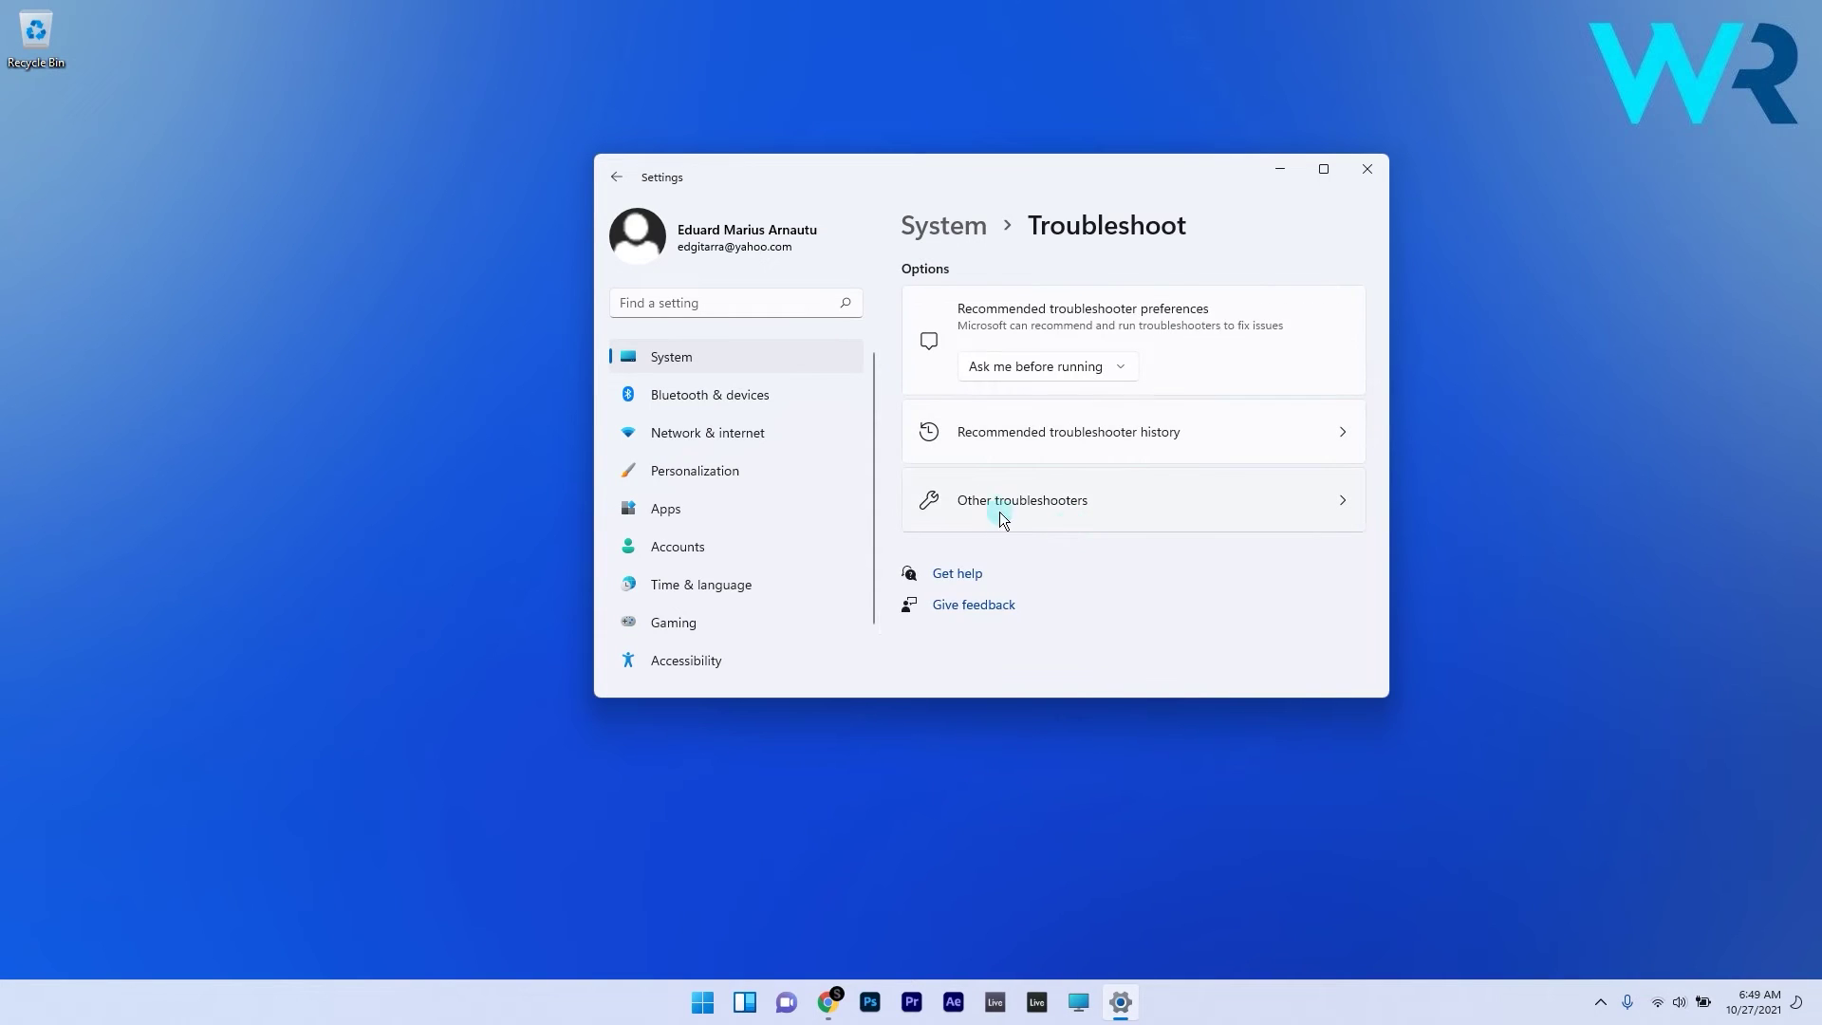
{"action": "left_click", "coordinate": [1121, 503]}
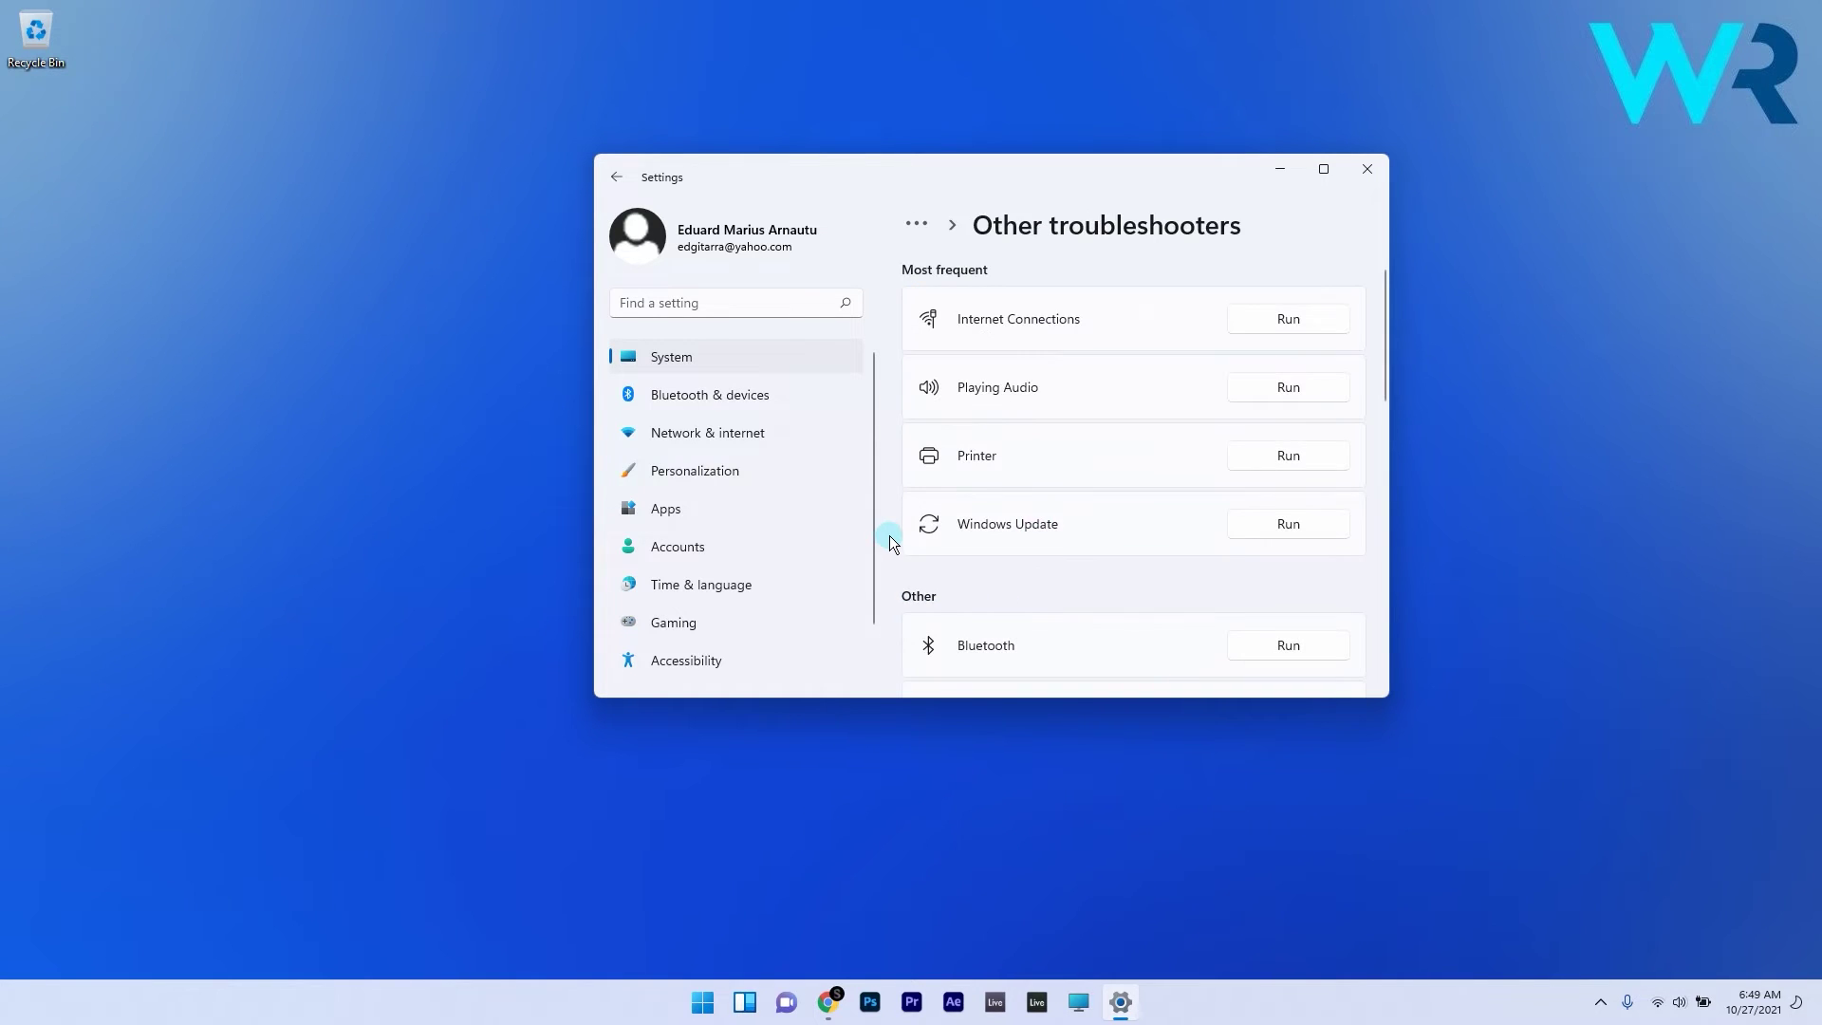
{"action": "scroll", "coordinate": [1128, 503], "scroll_direction": "down", "scroll_amount": 7}
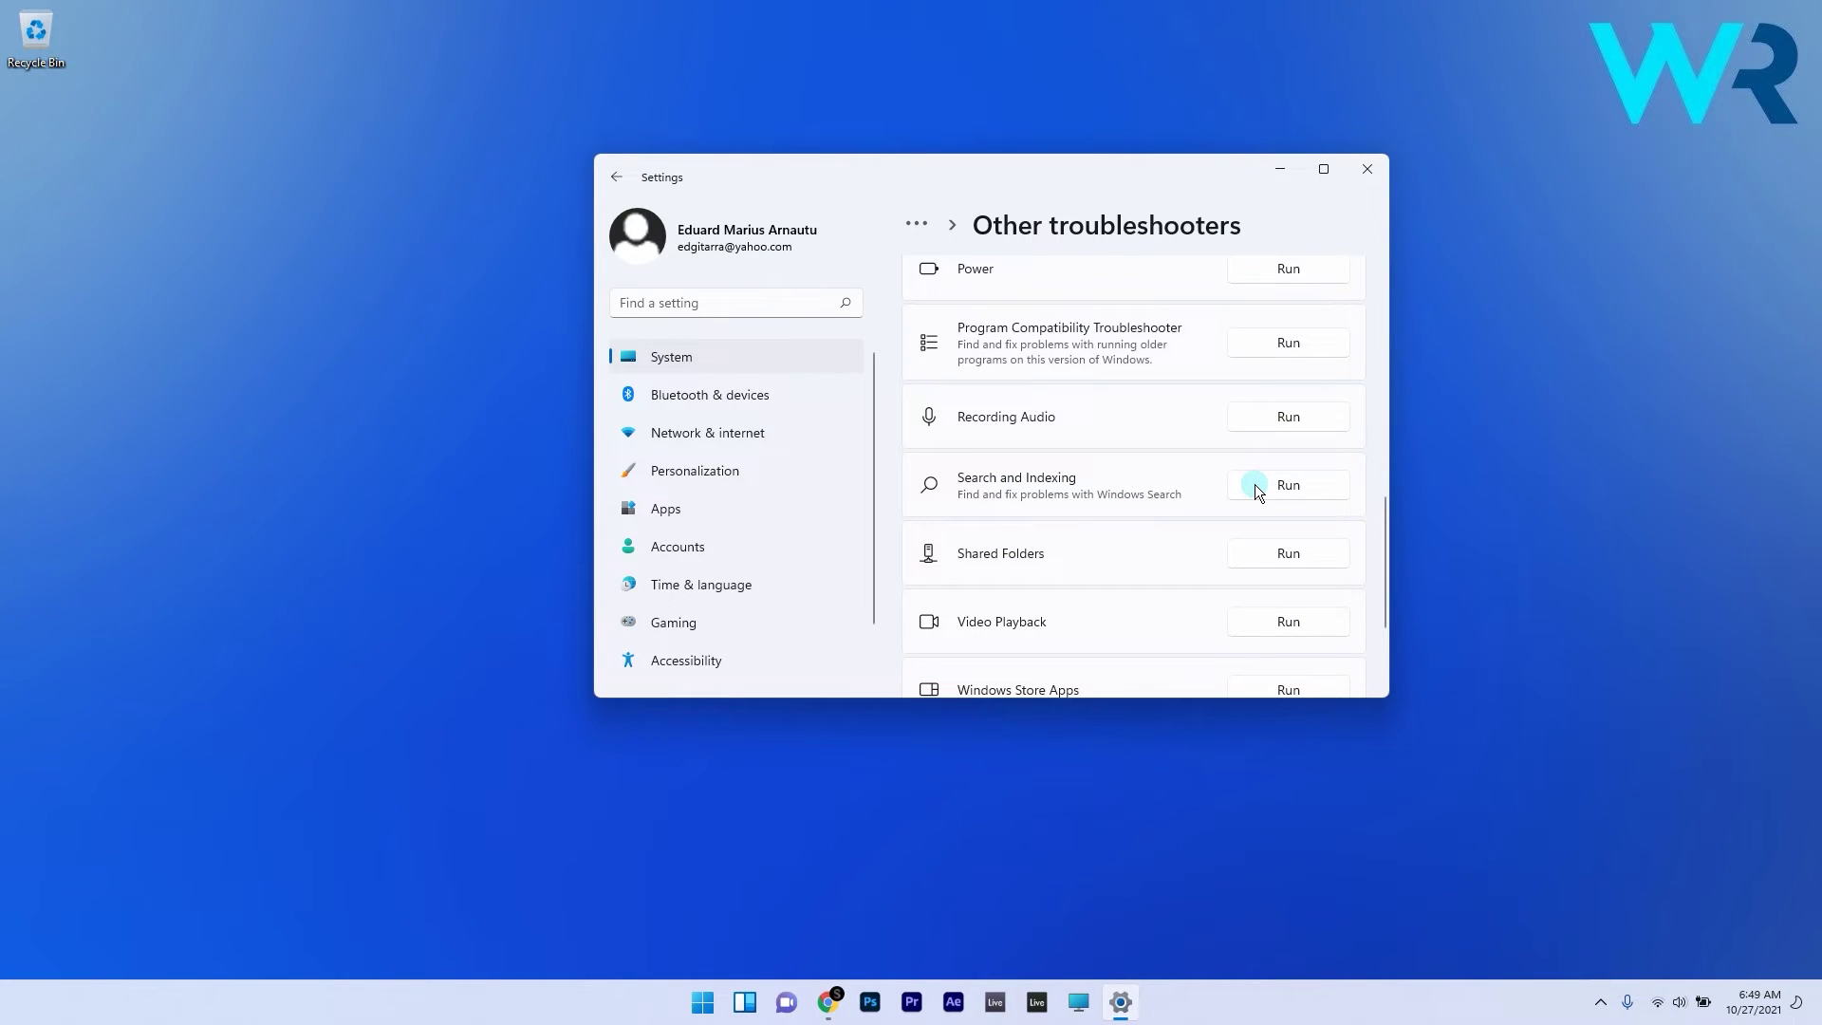
Run Search and Indexing, mark 'My problem isn't listed above', and continue
{"action": "left_click", "coordinate": [1258, 486]}
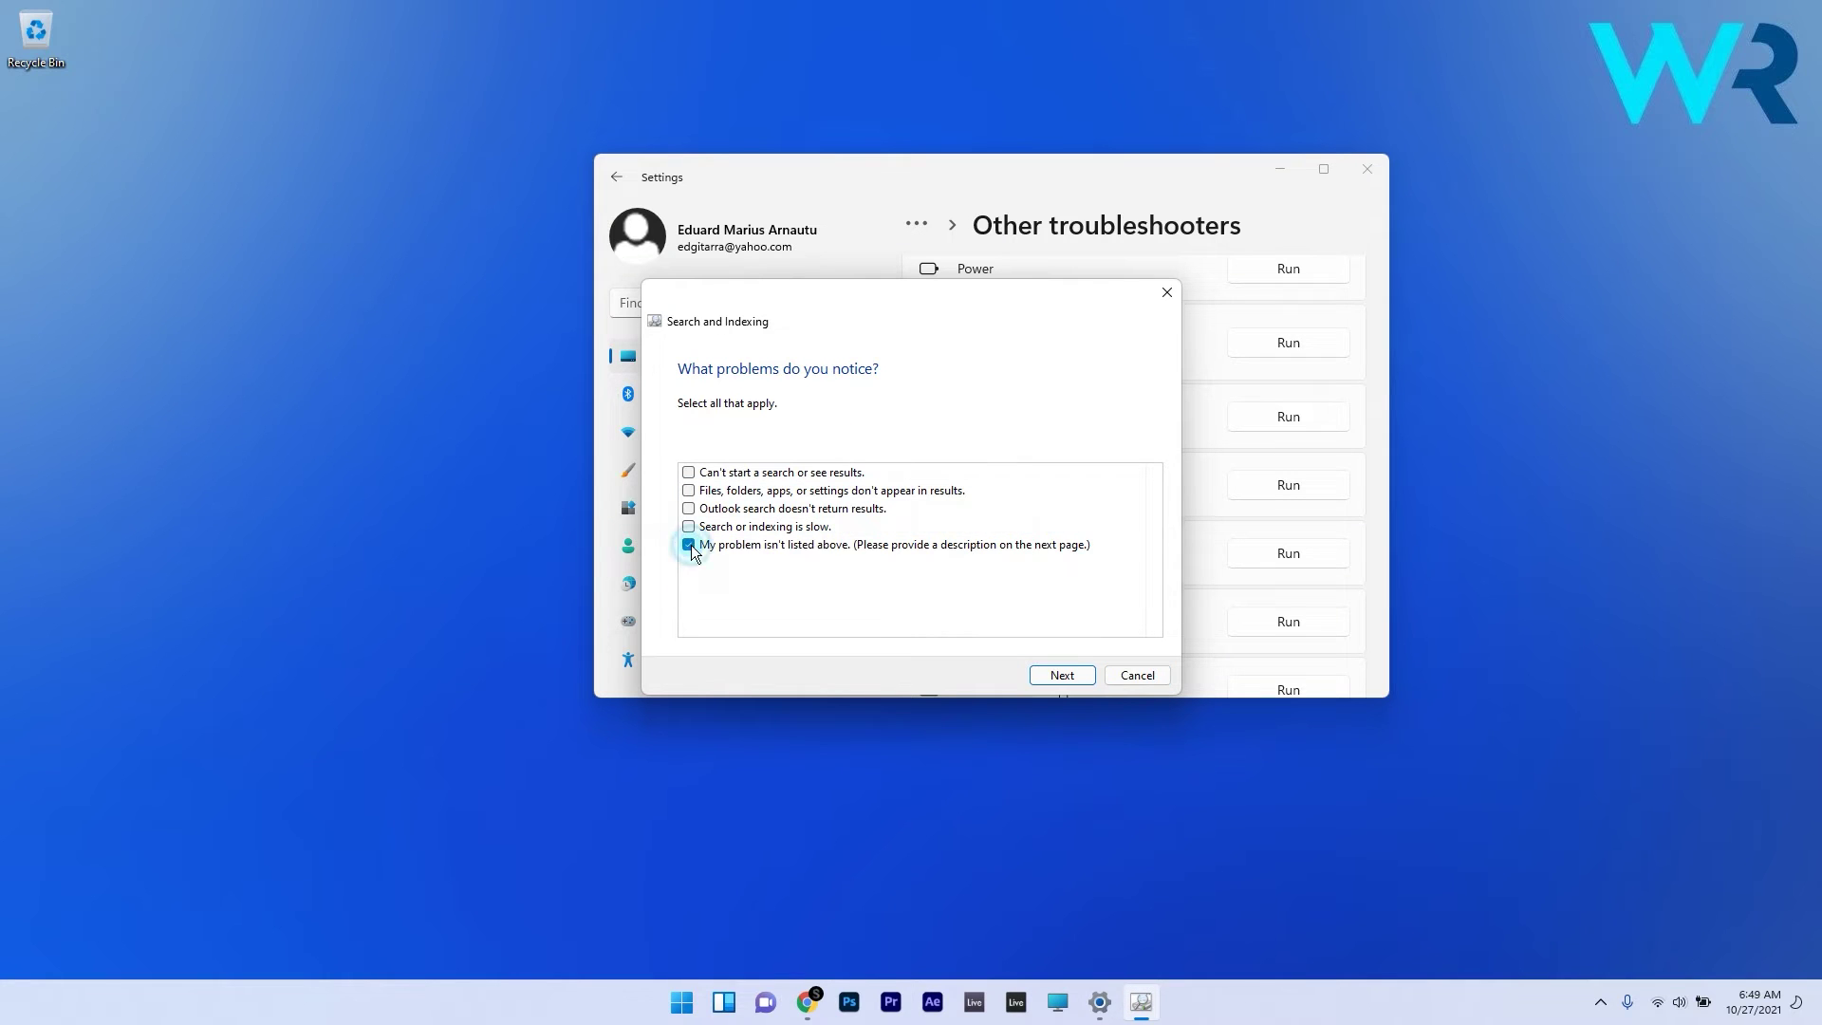
{"action": "left_click", "coordinate": [1055, 676]}
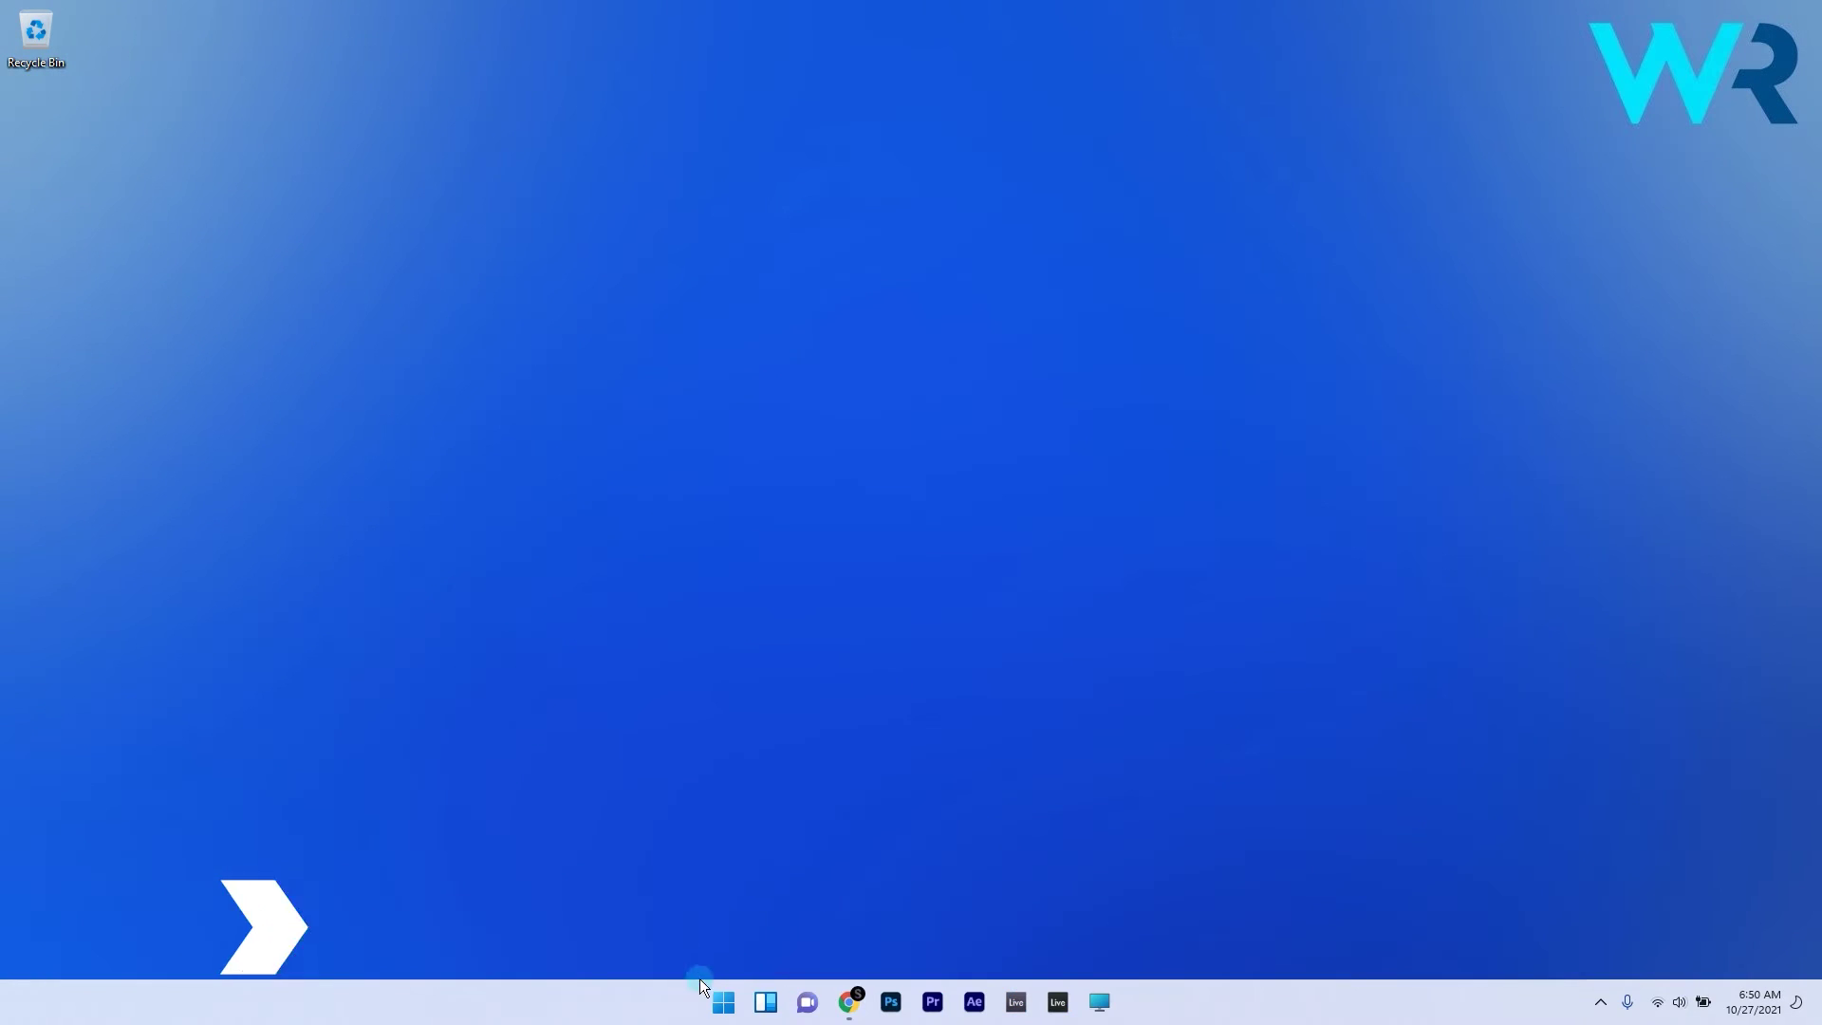
Open Control Panel and view all items as large icons
{"action": "left_click", "coordinate": [721, 1002]}
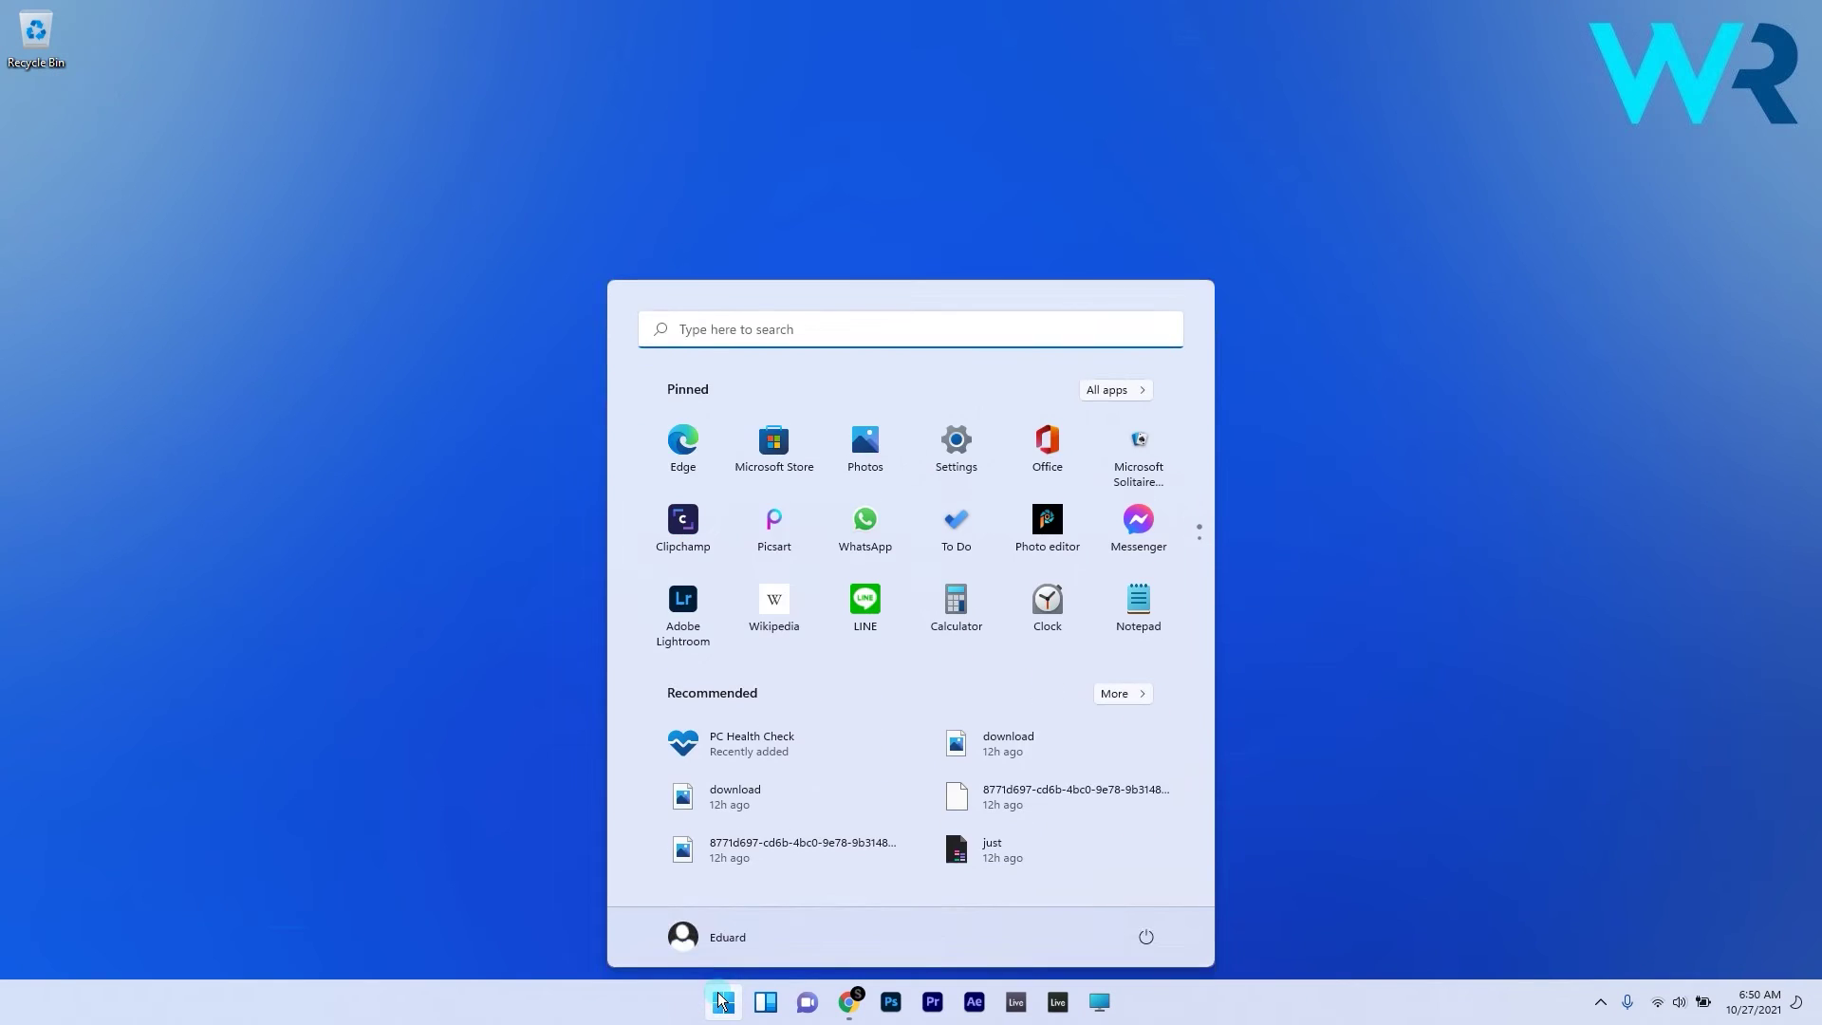
{"action": "type", "text": "control"}
{"action": "key", "text": "ctrl+a"}
{"action": "key", "text": "BackSpace"}
{"action": "type", "text": "panel"}
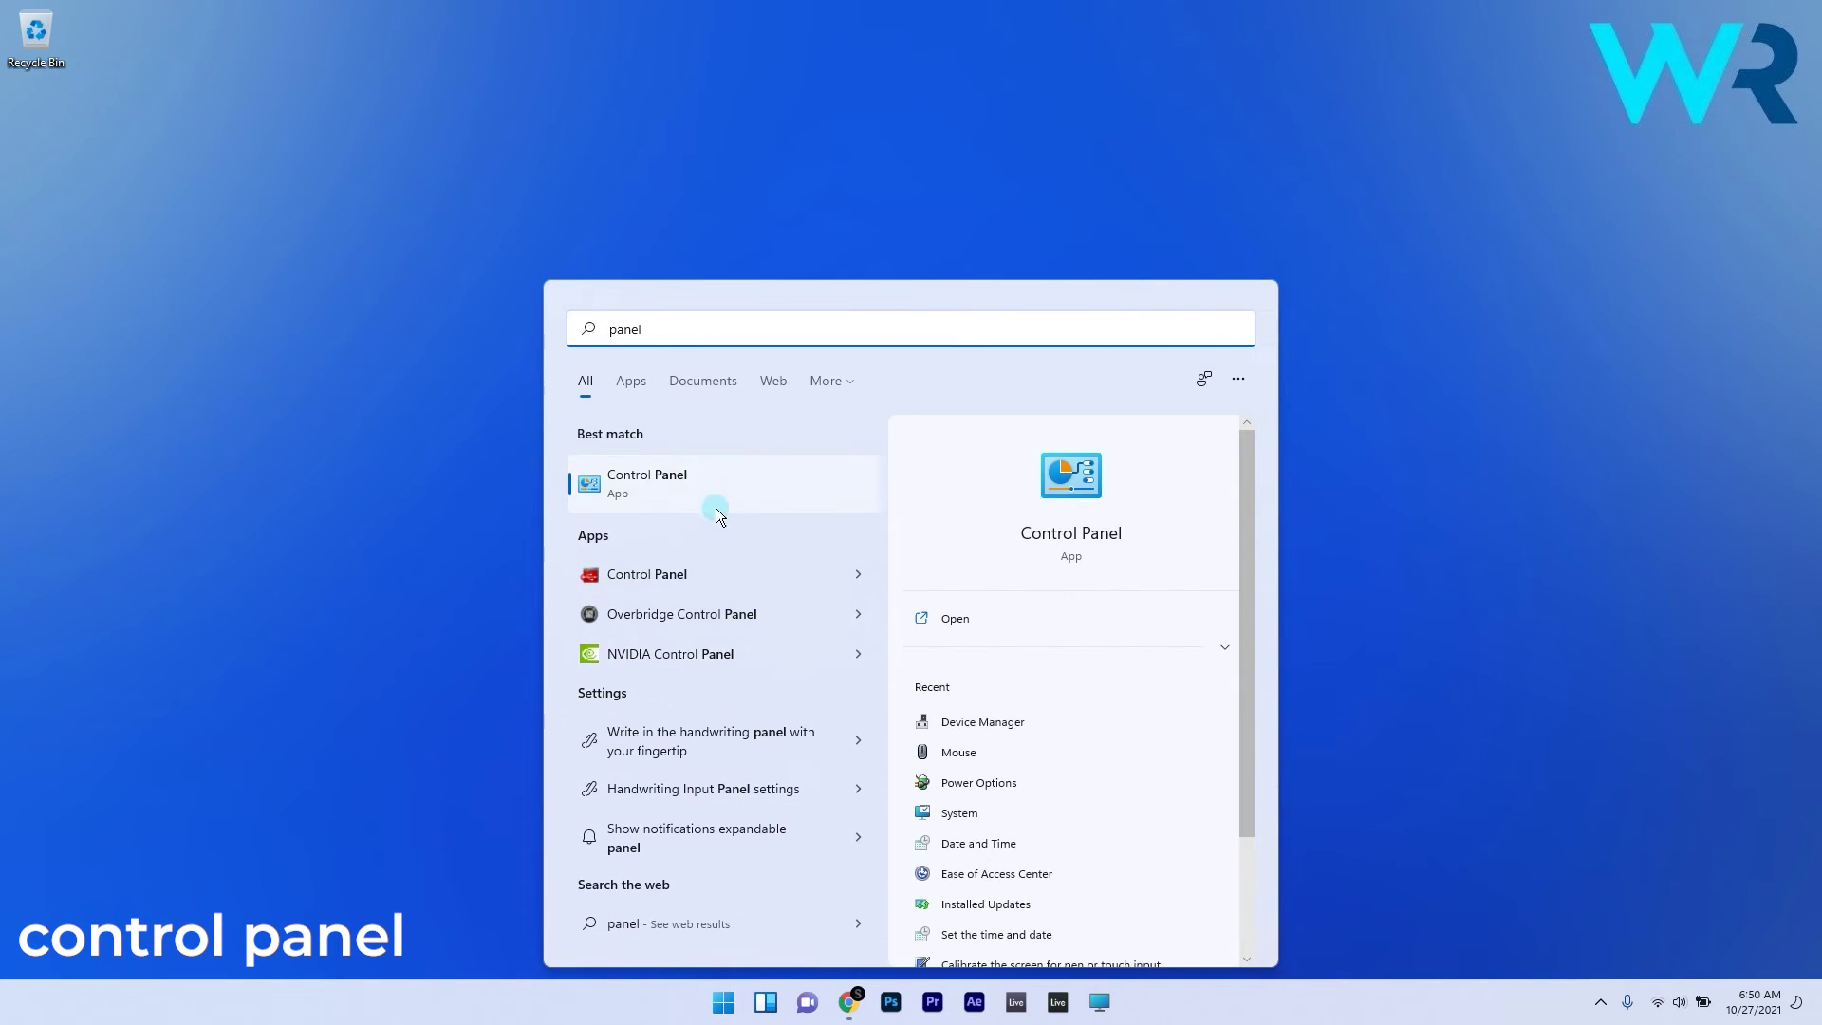
{"action": "left_click", "coordinate": [684, 486]}
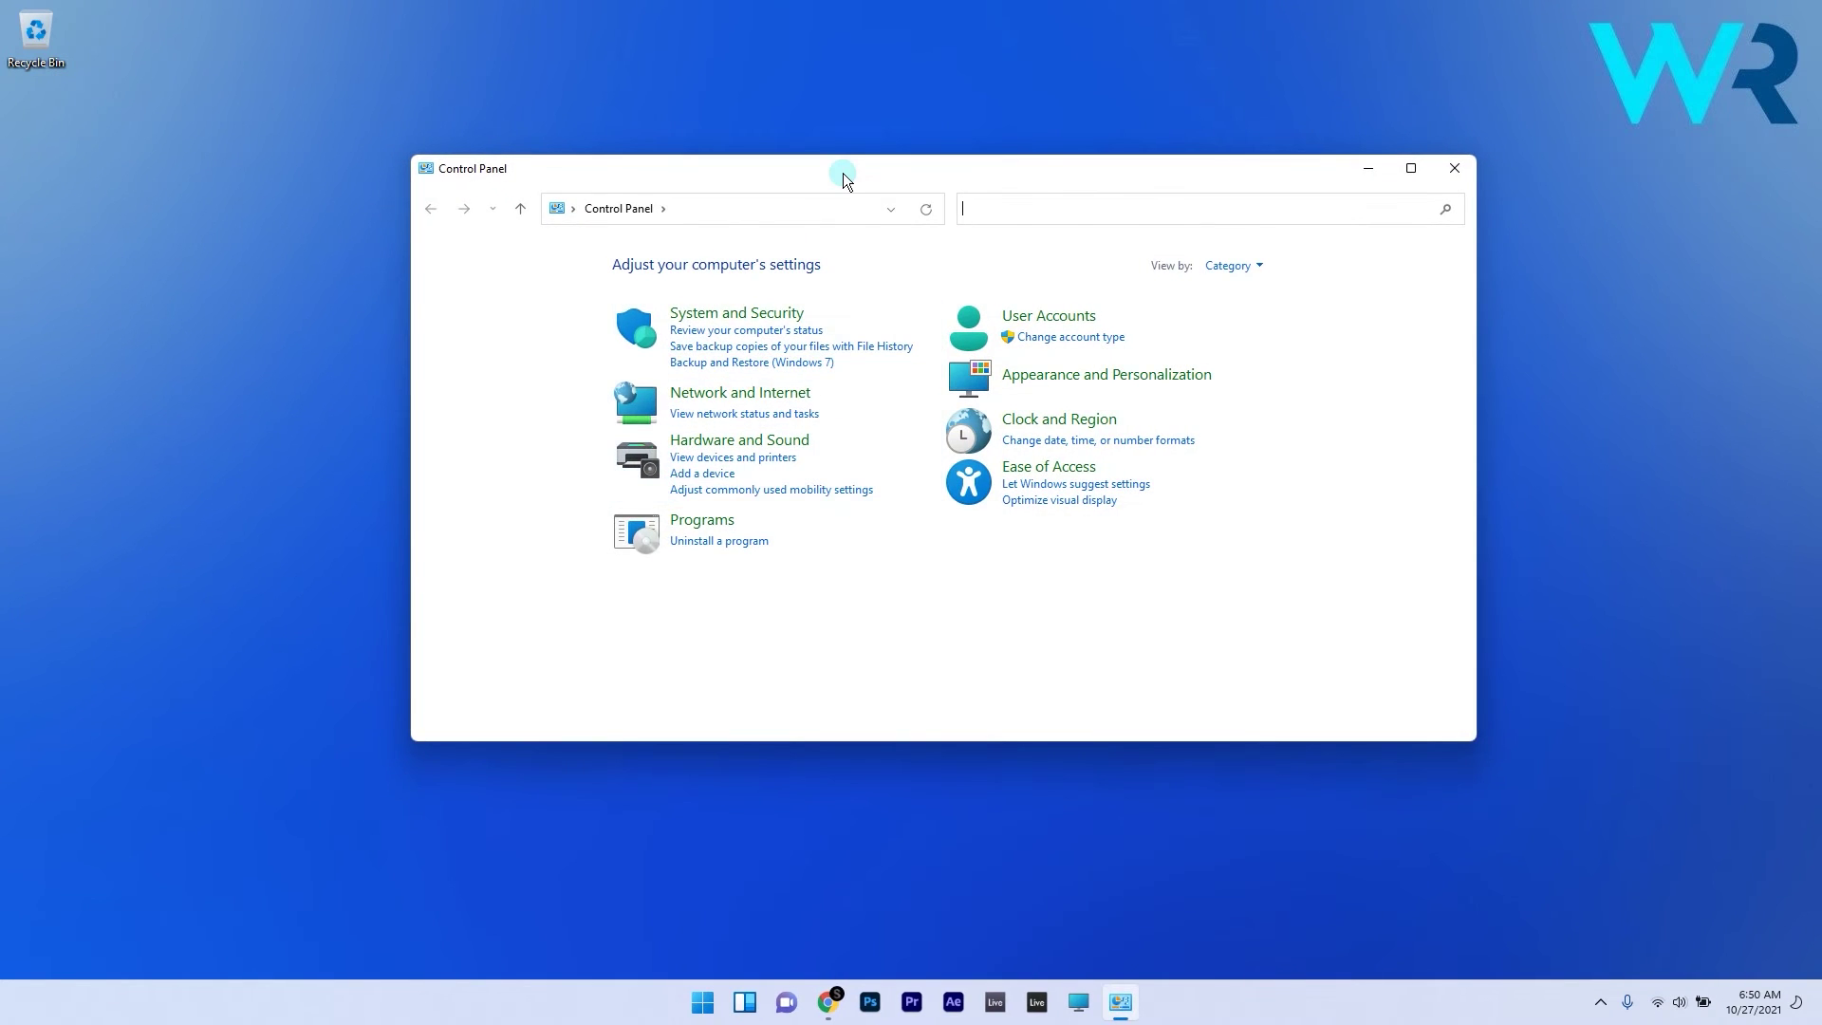
{"action": "left_click", "coordinate": [1243, 264]}
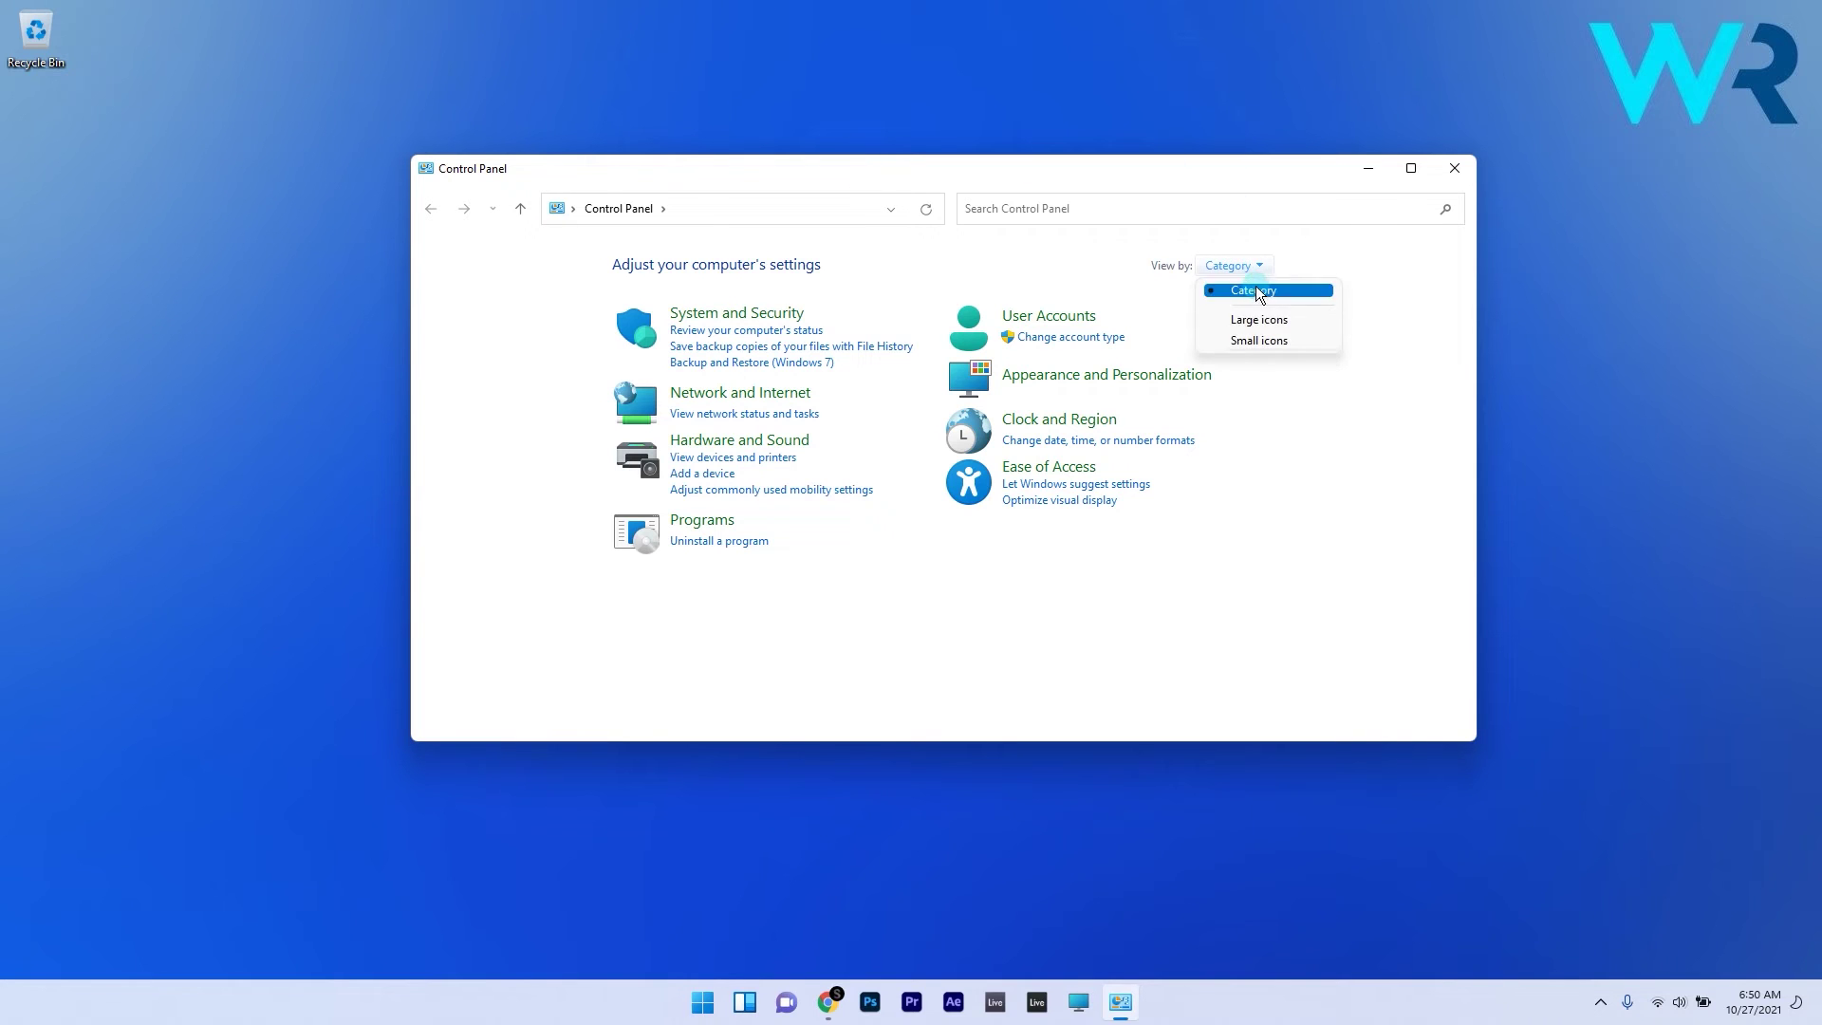
{"action": "left_click", "coordinate": [1257, 320]}
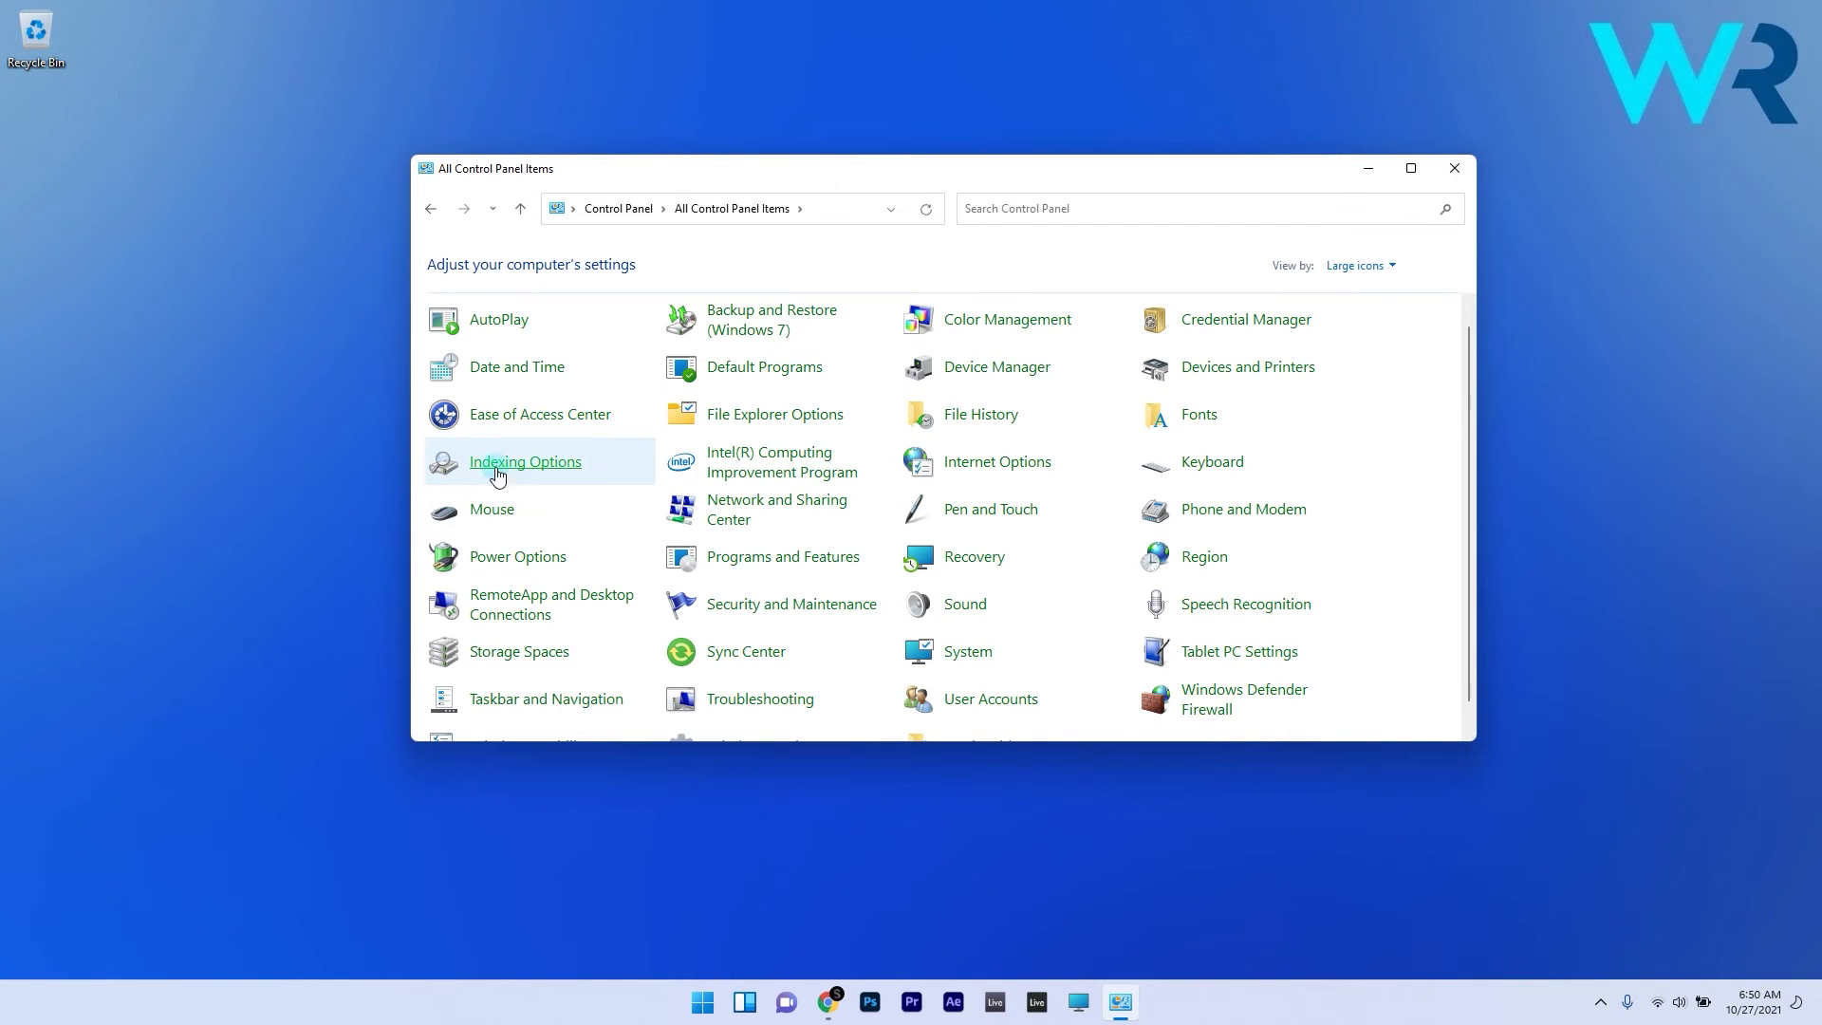
Rebuild the search index from Indexing Options' Advanced settings
{"action": "left_click", "coordinate": [565, 464]}
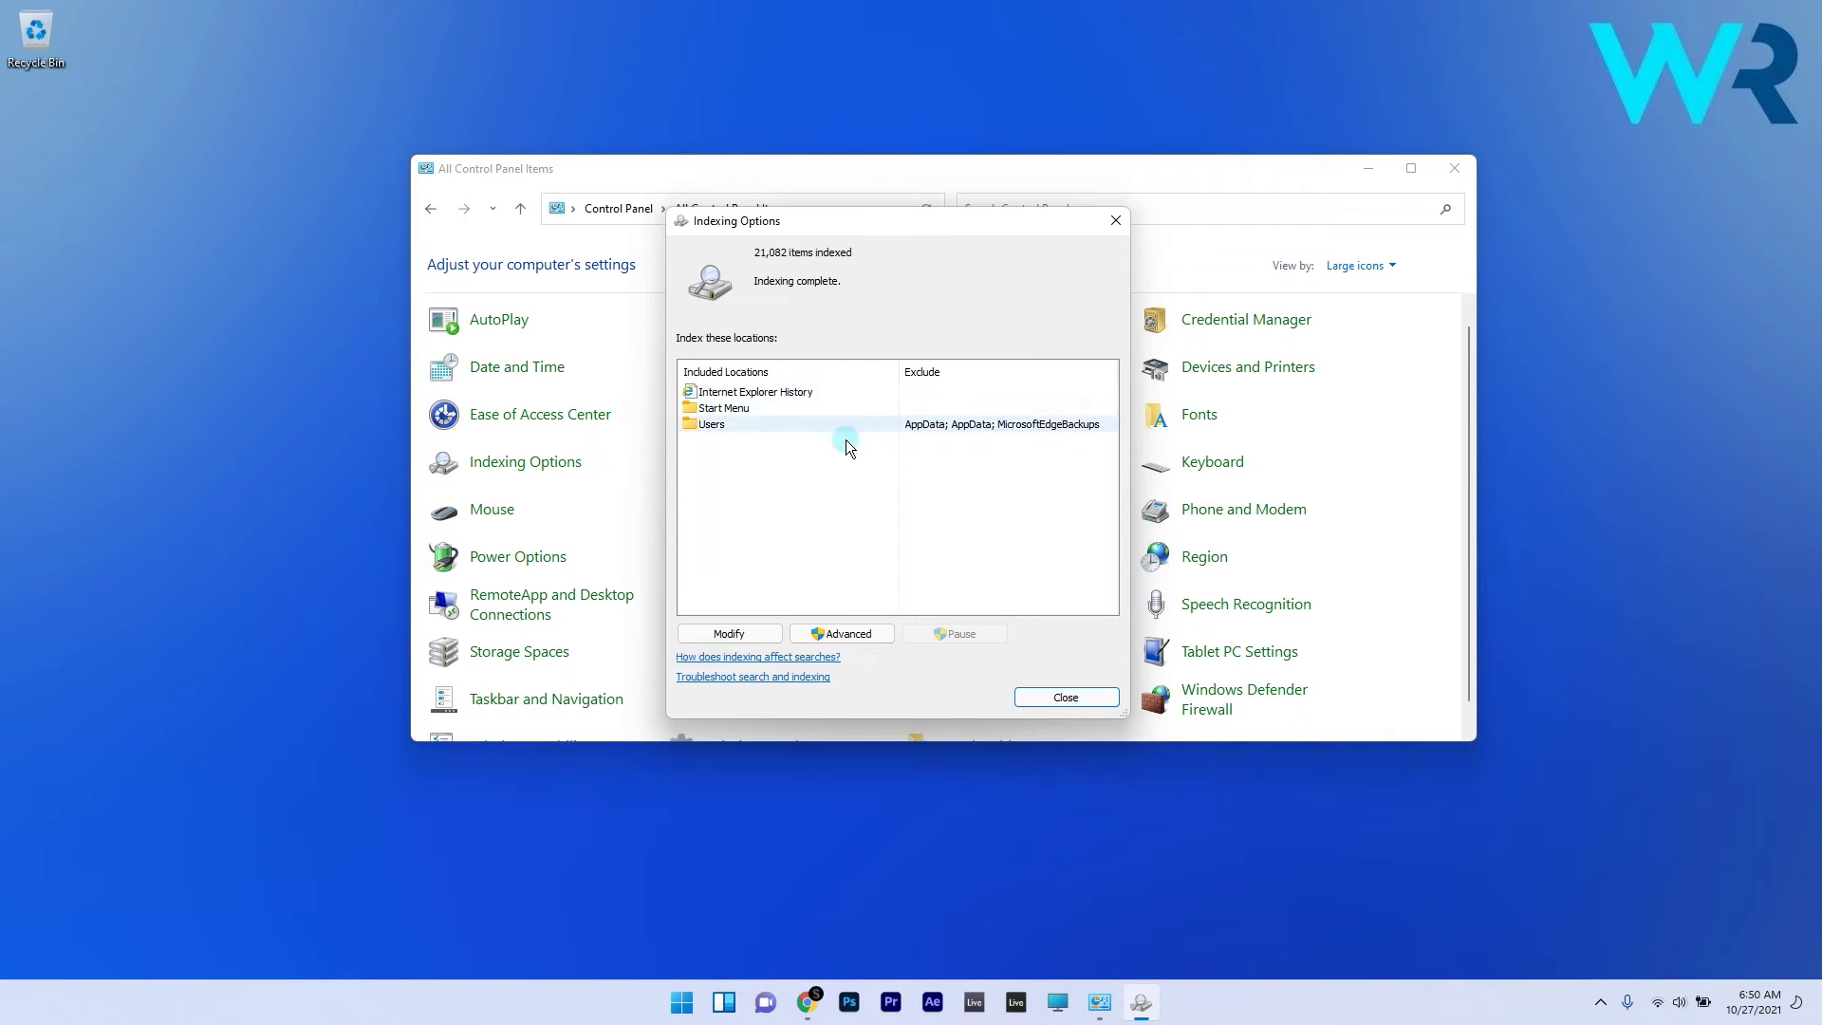
{"action": "left_click", "coordinate": [845, 633]}
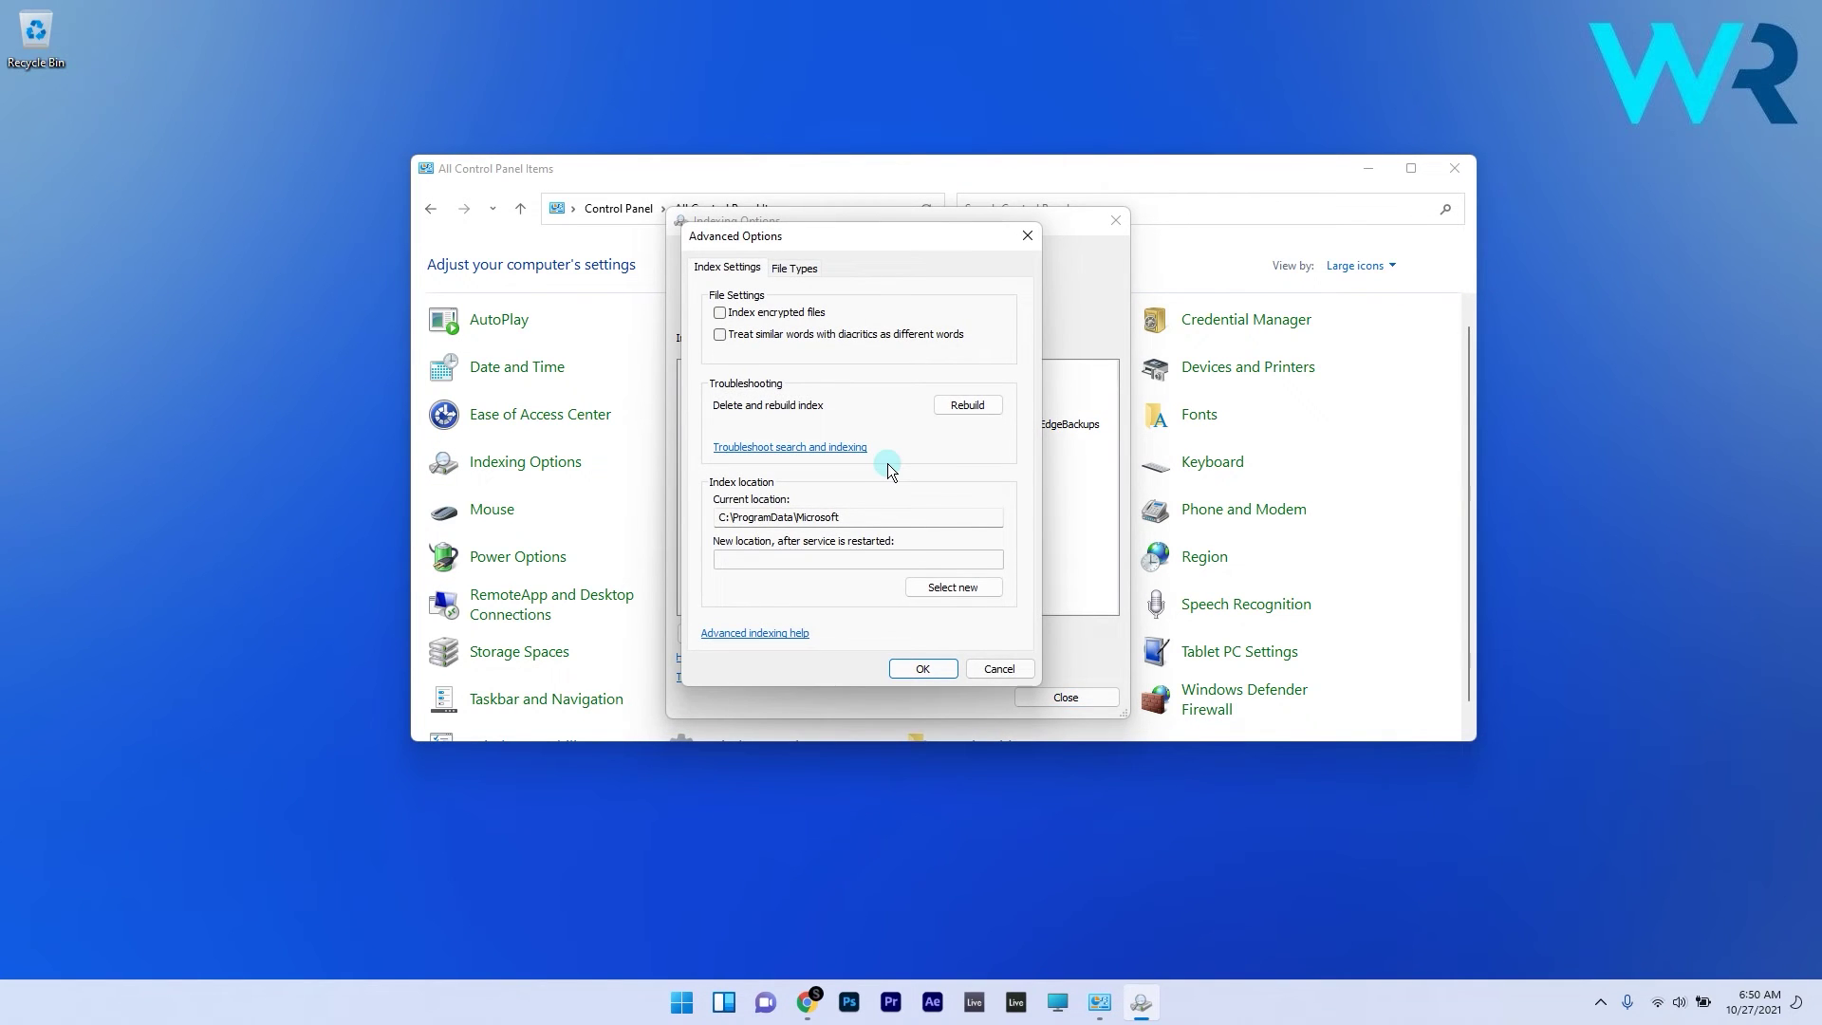
{"action": "left_click", "coordinate": [967, 406]}
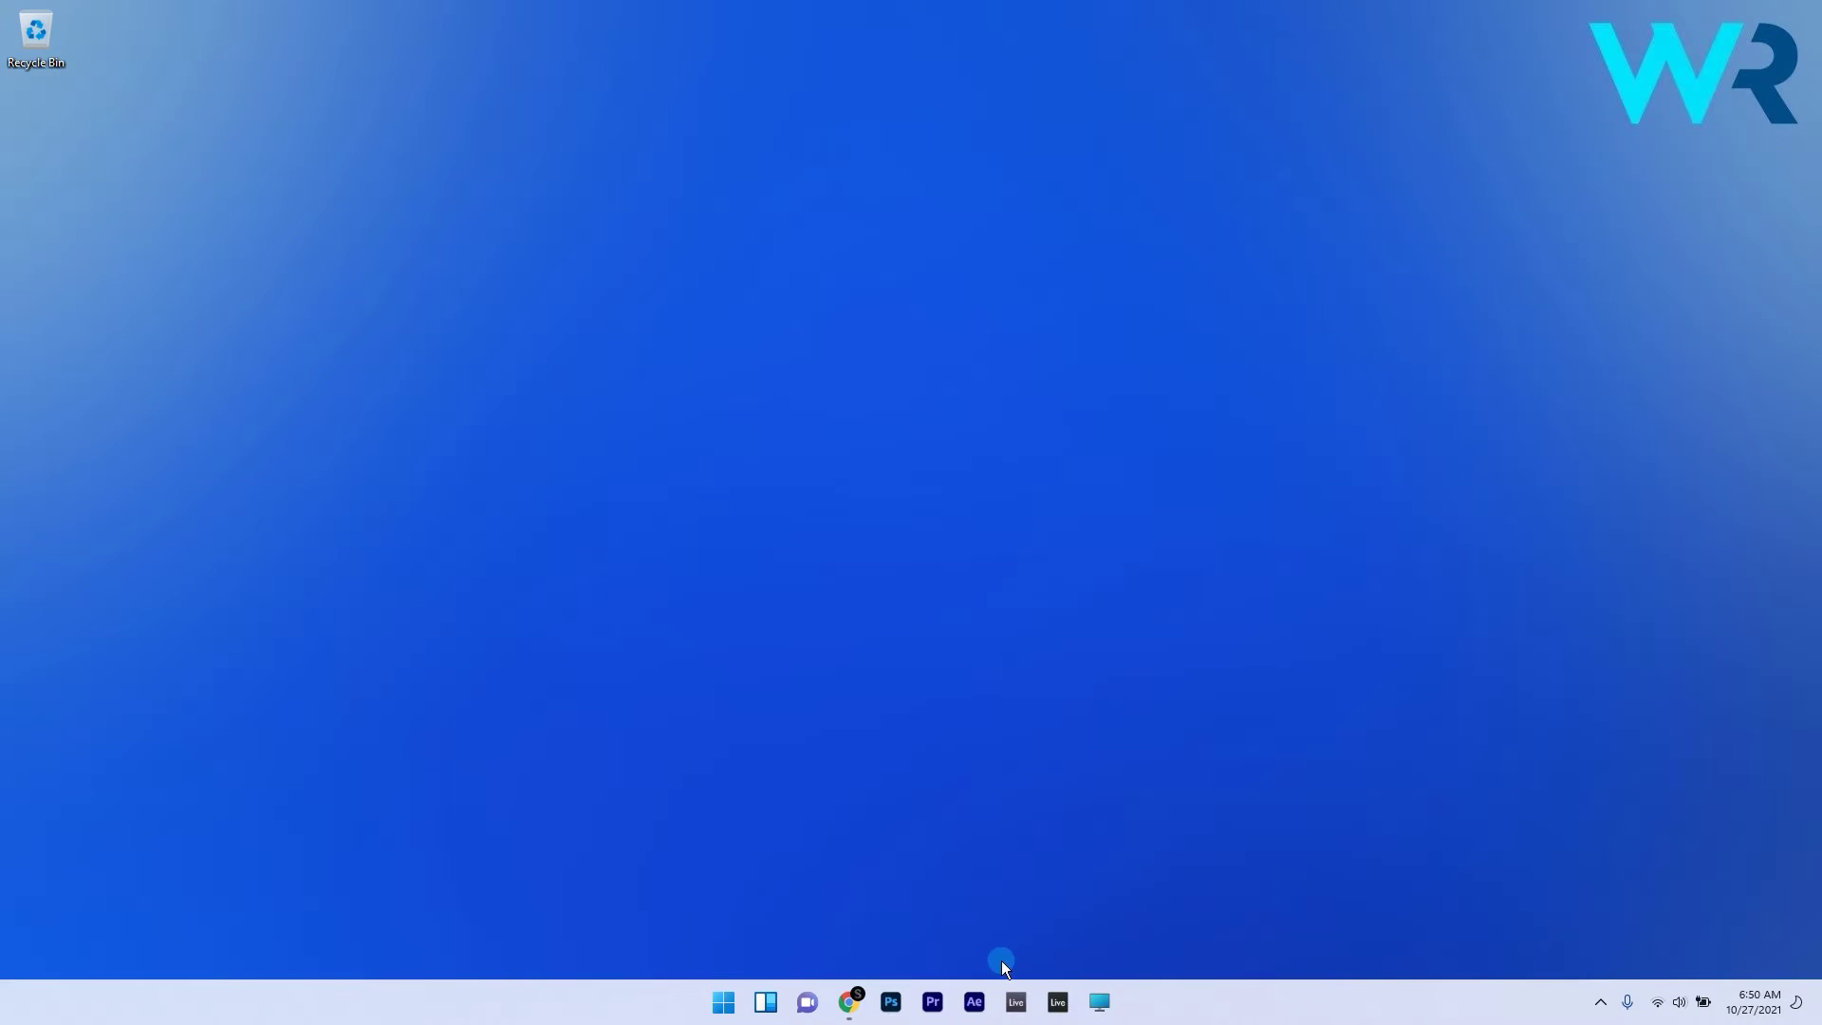
Open File Explorer and turn on showing hidden items
{"action": "key", "text": "super+e"}
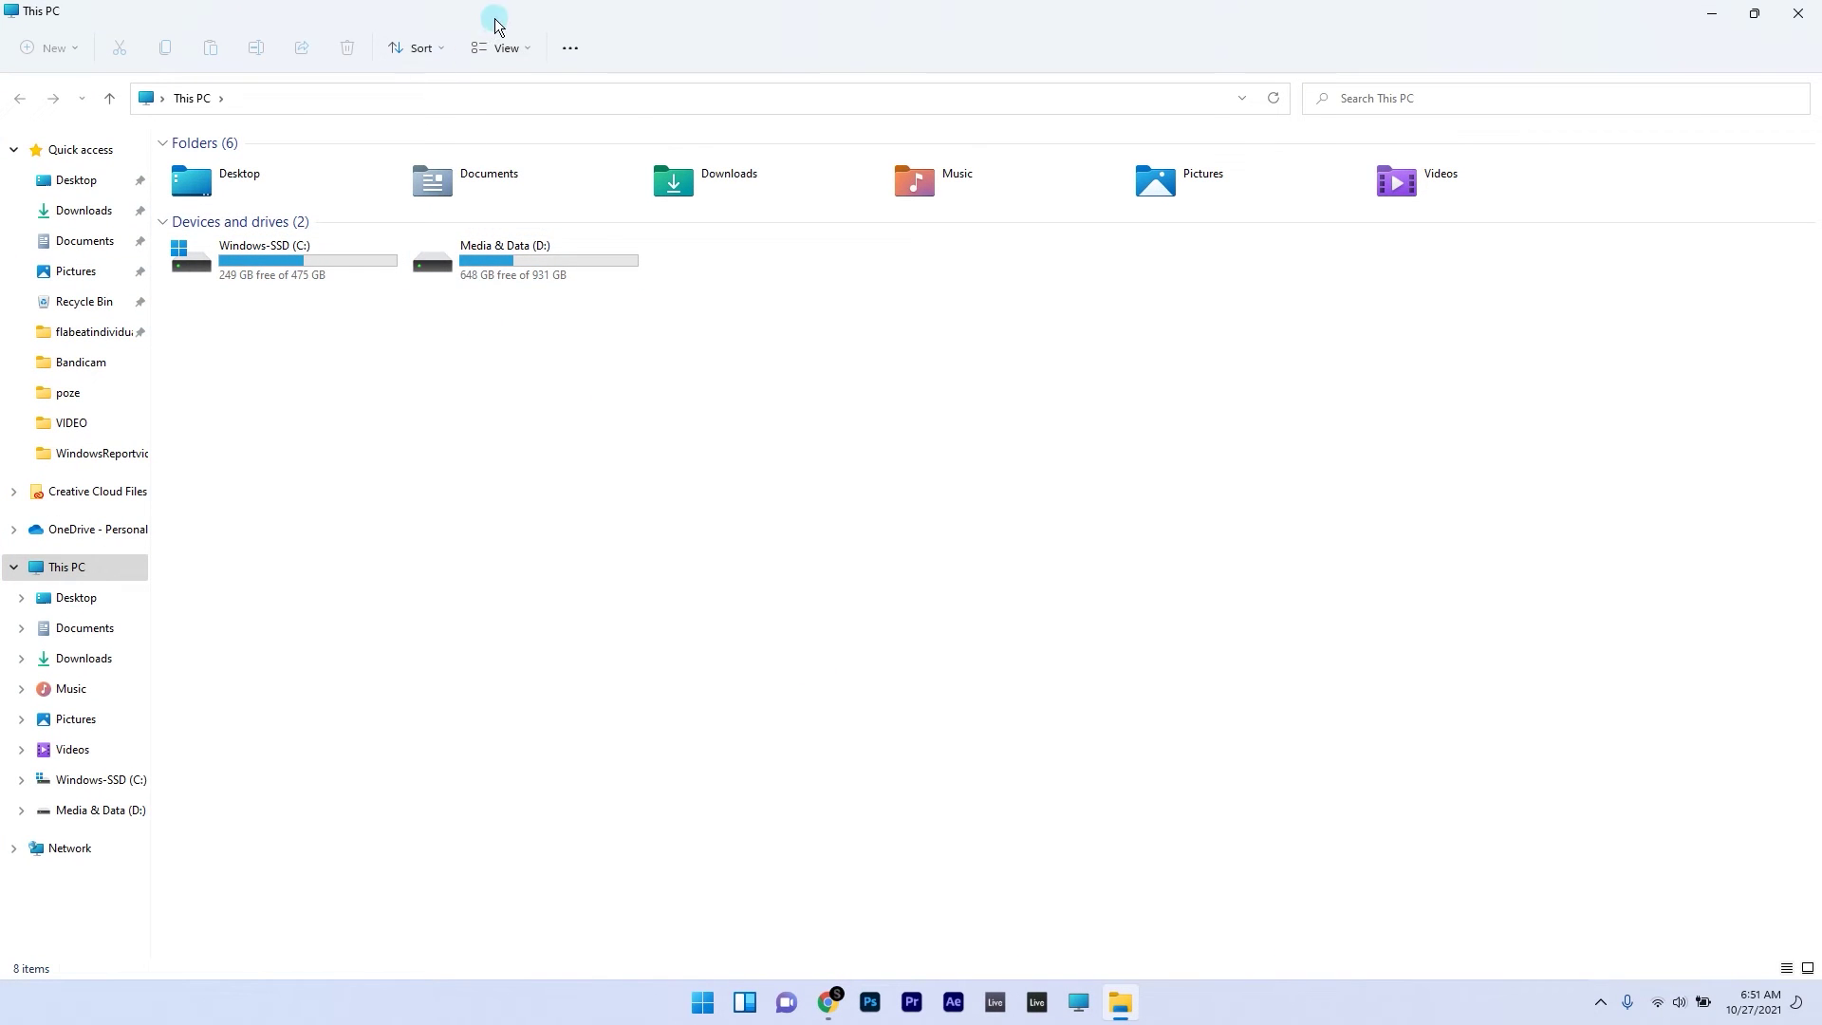
{"action": "left_click", "coordinate": [520, 45]}
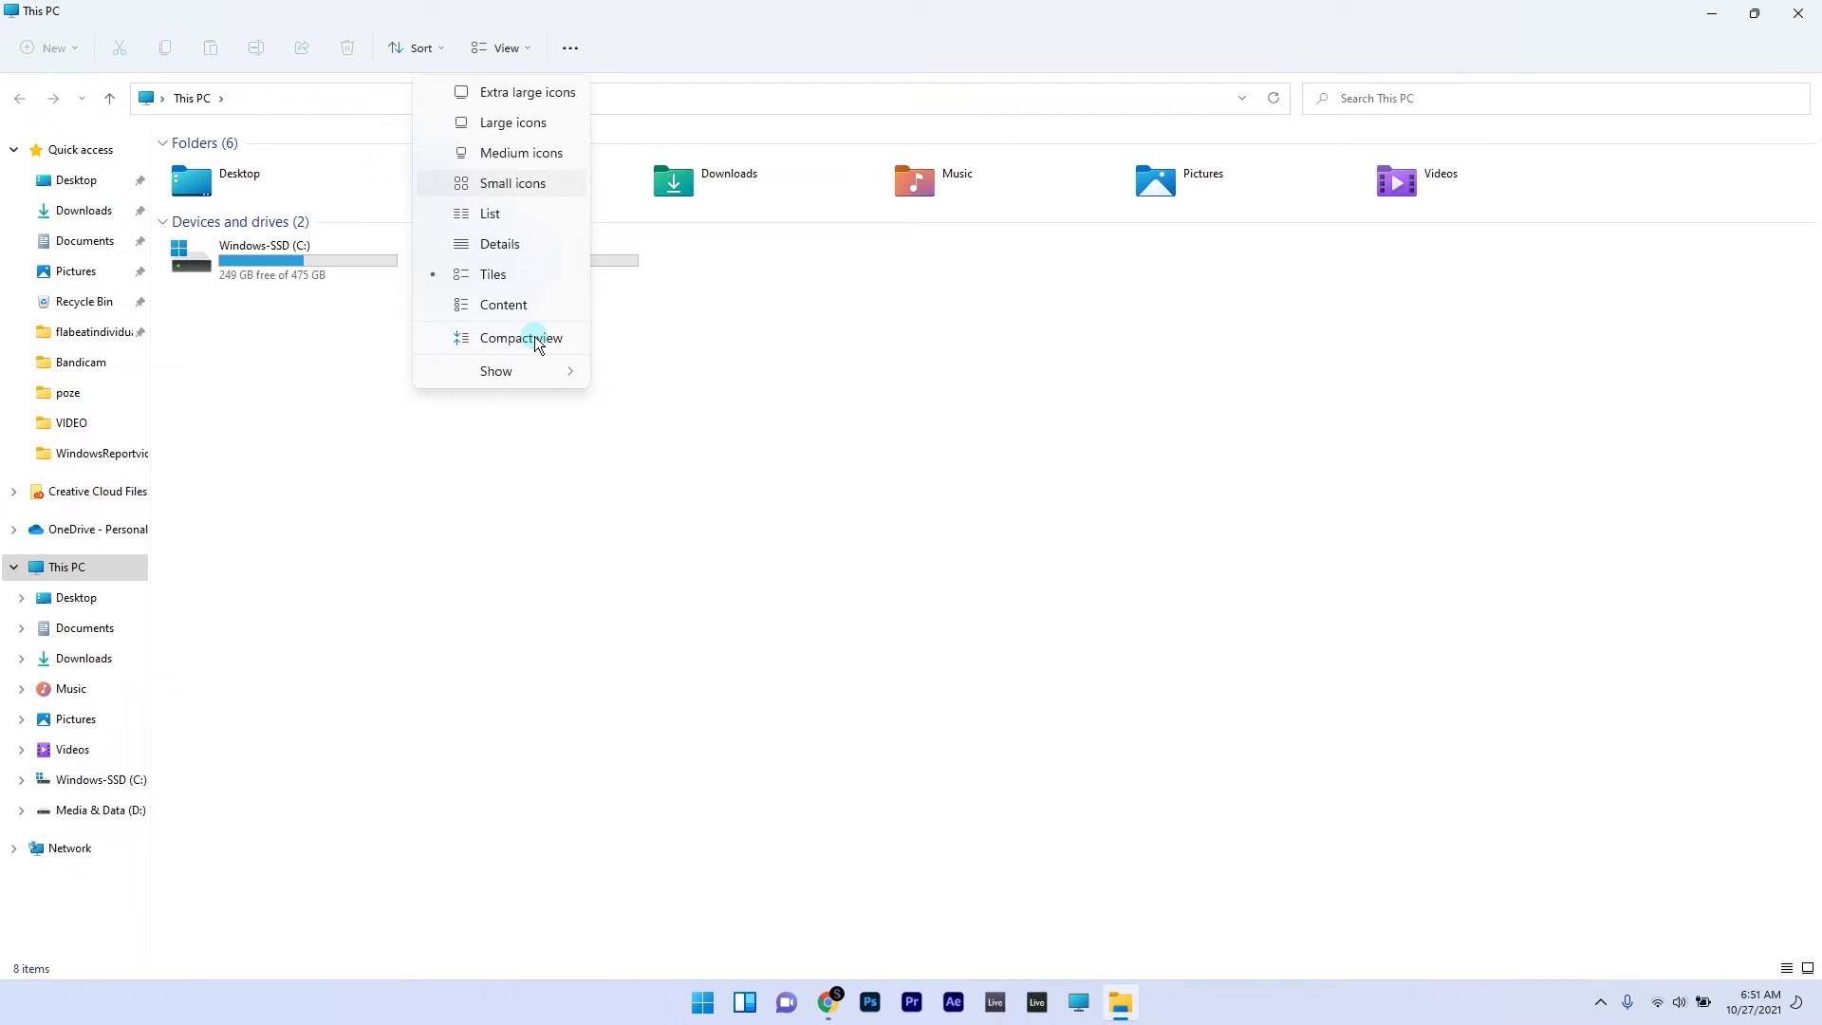
{"action": "mouse_move", "coordinate": [535, 372]}
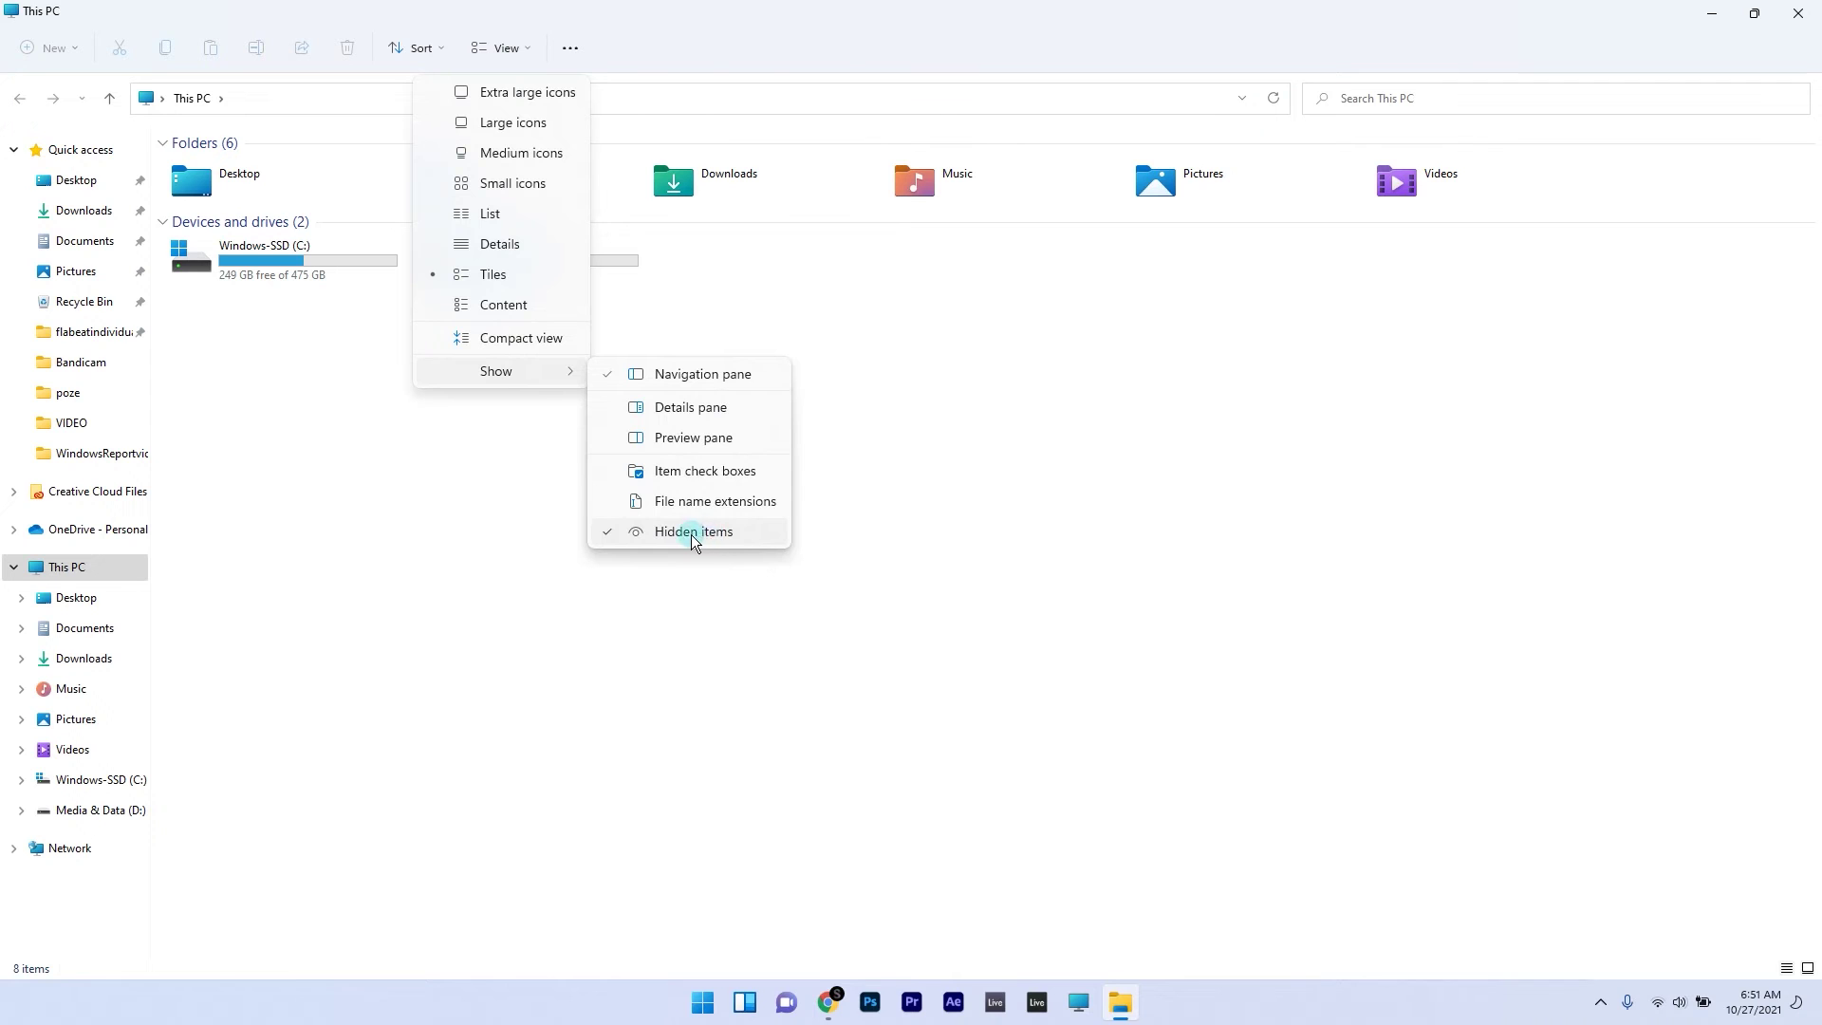
{"action": "left_click", "coordinate": [651, 598]}
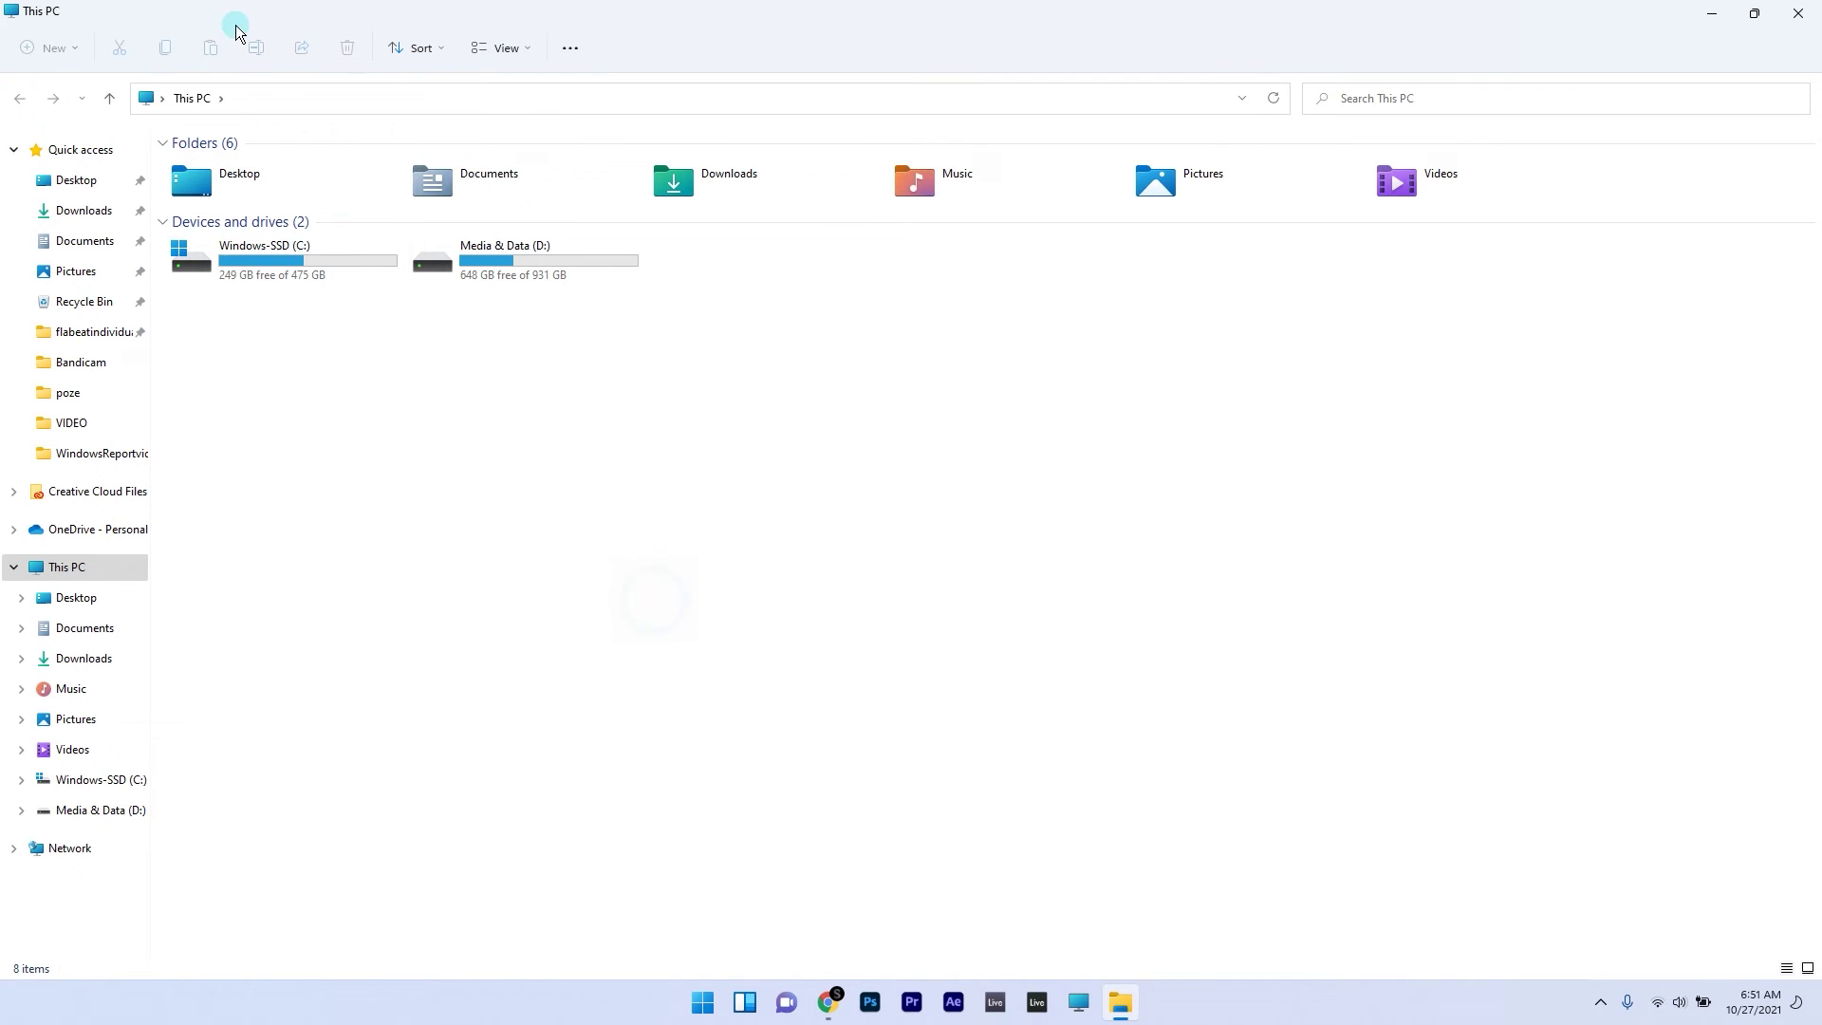
Browse to C:\Windows\System32\config\TxR to check its contents
{"action": "double_click", "coordinate": [300, 260]}
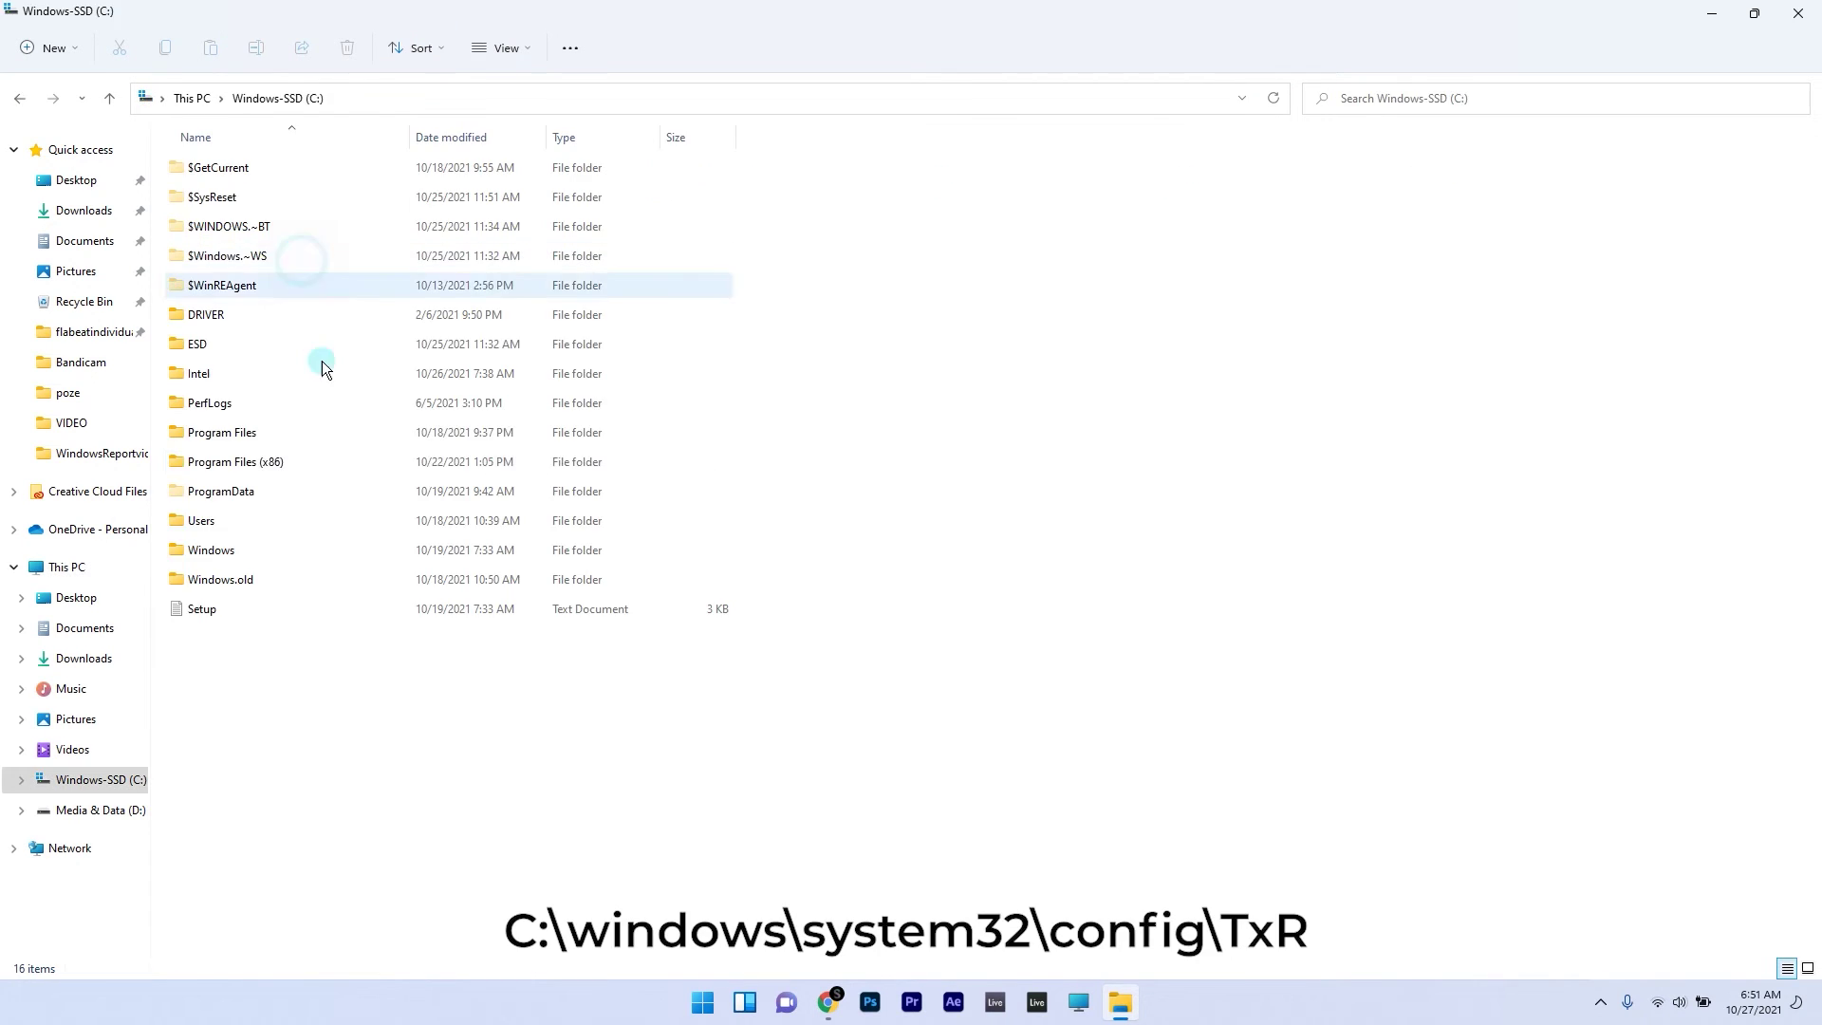
{"action": "double_click", "coordinate": [251, 551]}
{"action": "scroll", "coordinate": [290, 526], "scroll_direction": "down", "scroll_amount": 20}
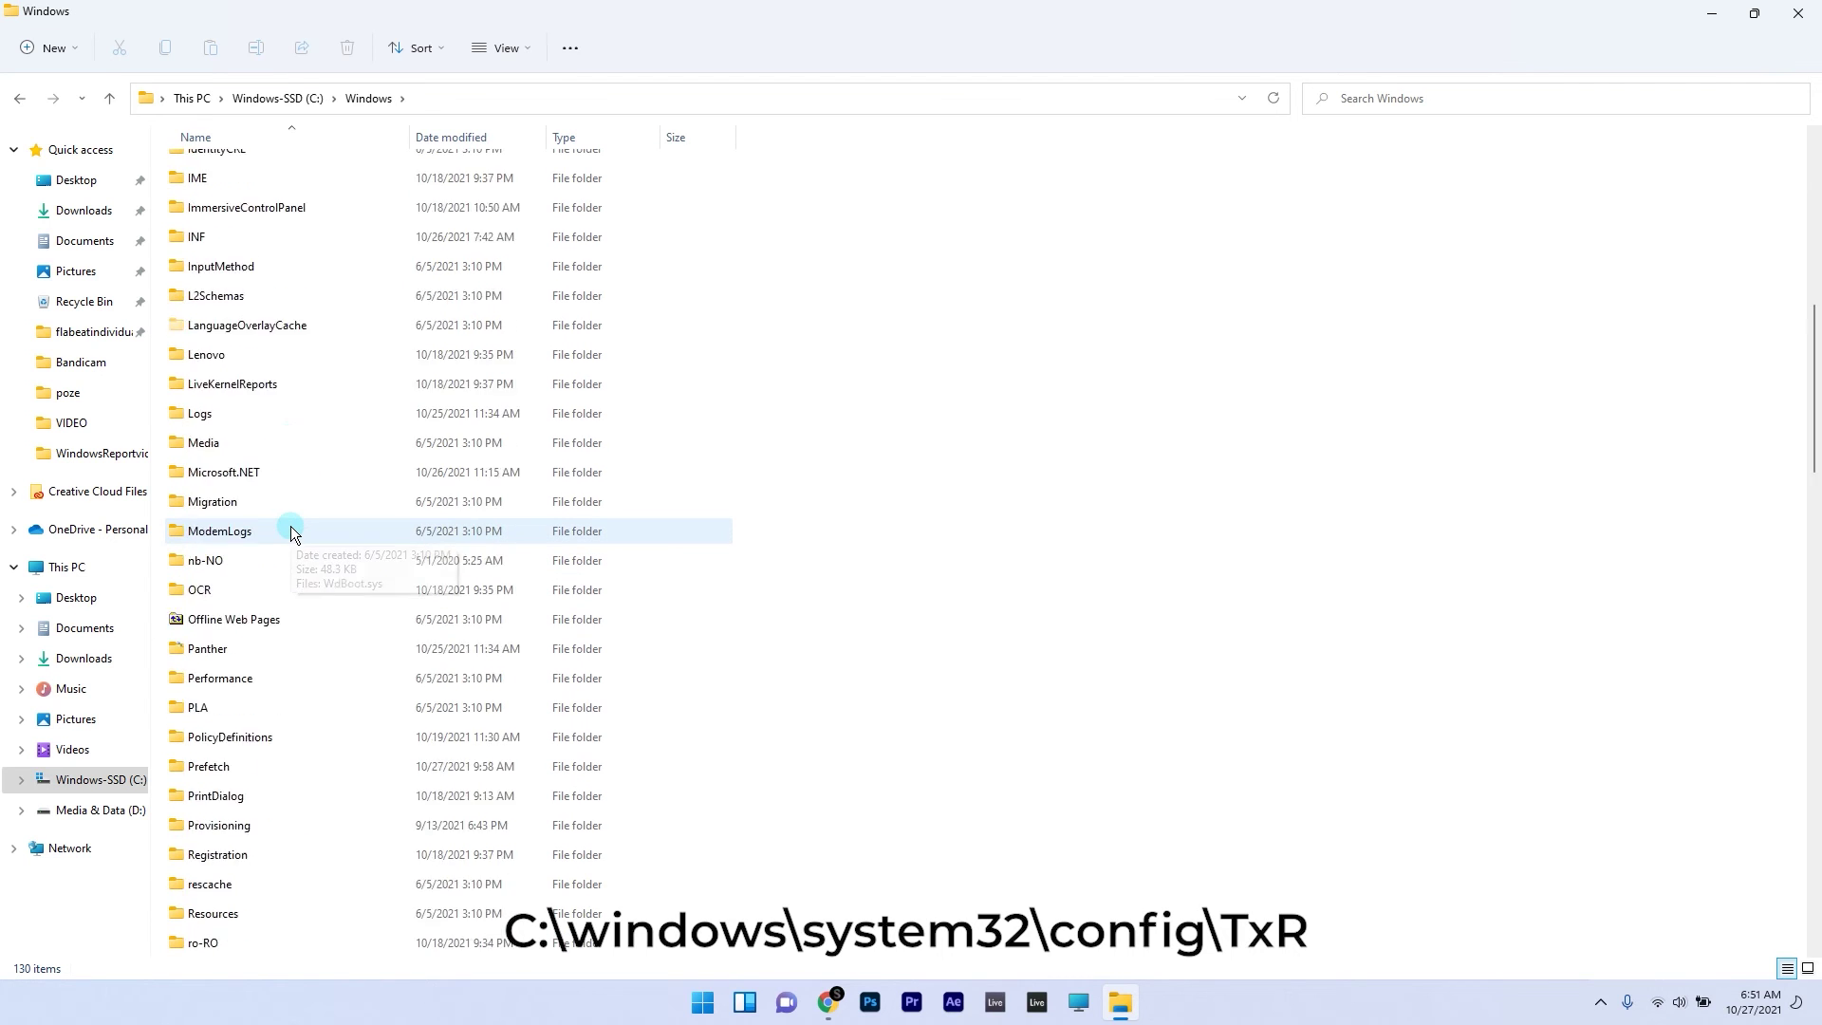
{"action": "double_click", "coordinate": [202, 361]}
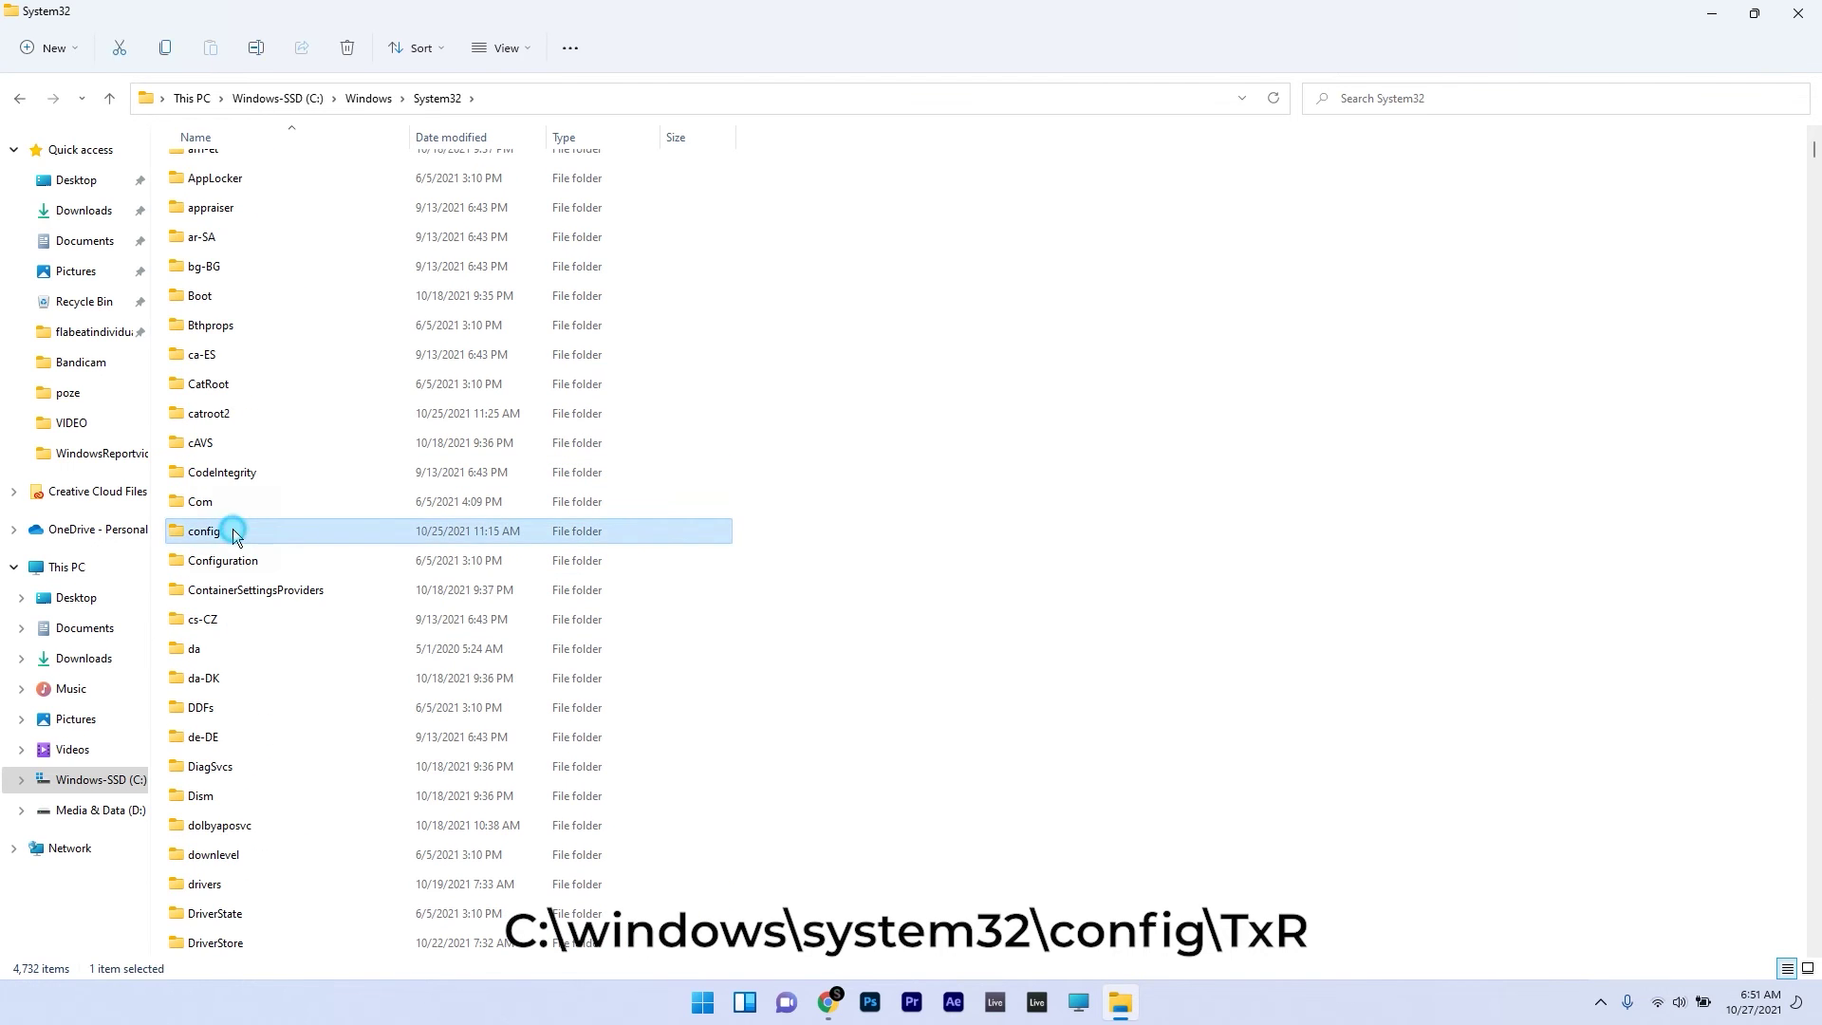
{"action": "double_click", "coordinate": [232, 528]}
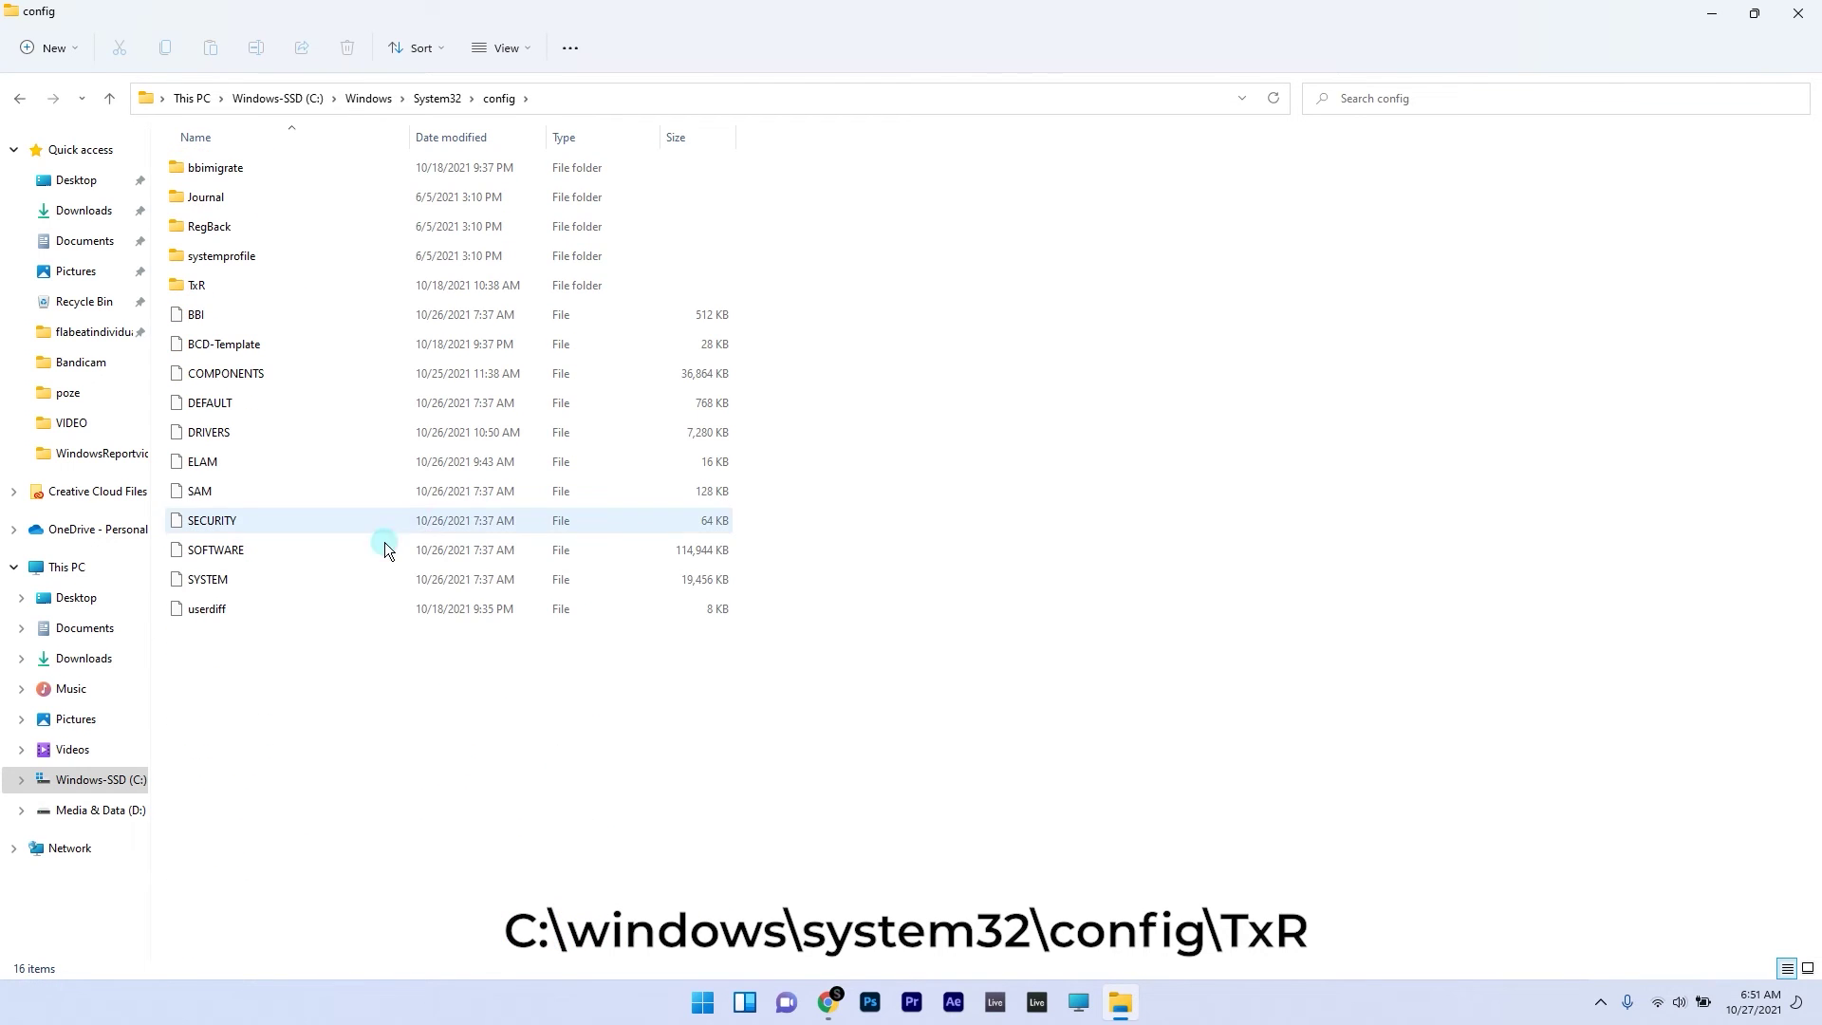
{"action": "double_click", "coordinate": [226, 295]}
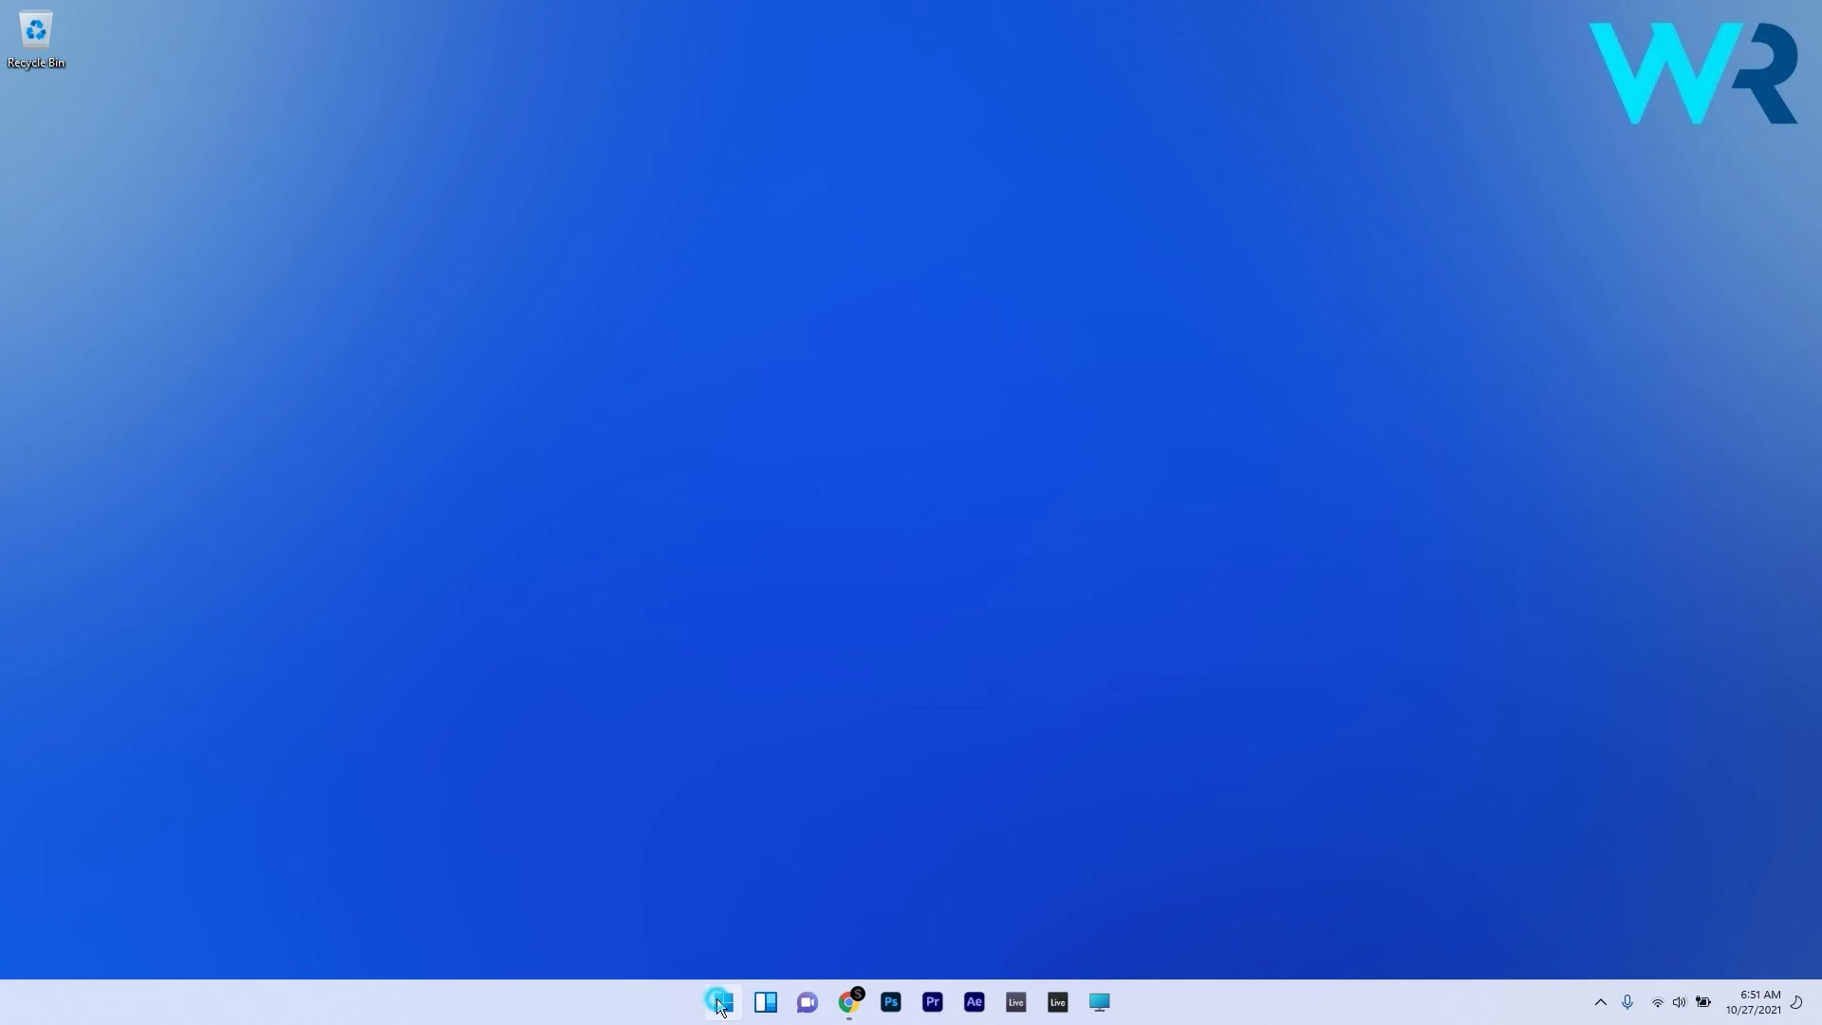
Launch rstrui and choose the 10/22/2021 1:05:15 PM restore point
{"action": "left_click", "coordinate": [721, 1003]}
{"action": "type", "text": "rstrui"}
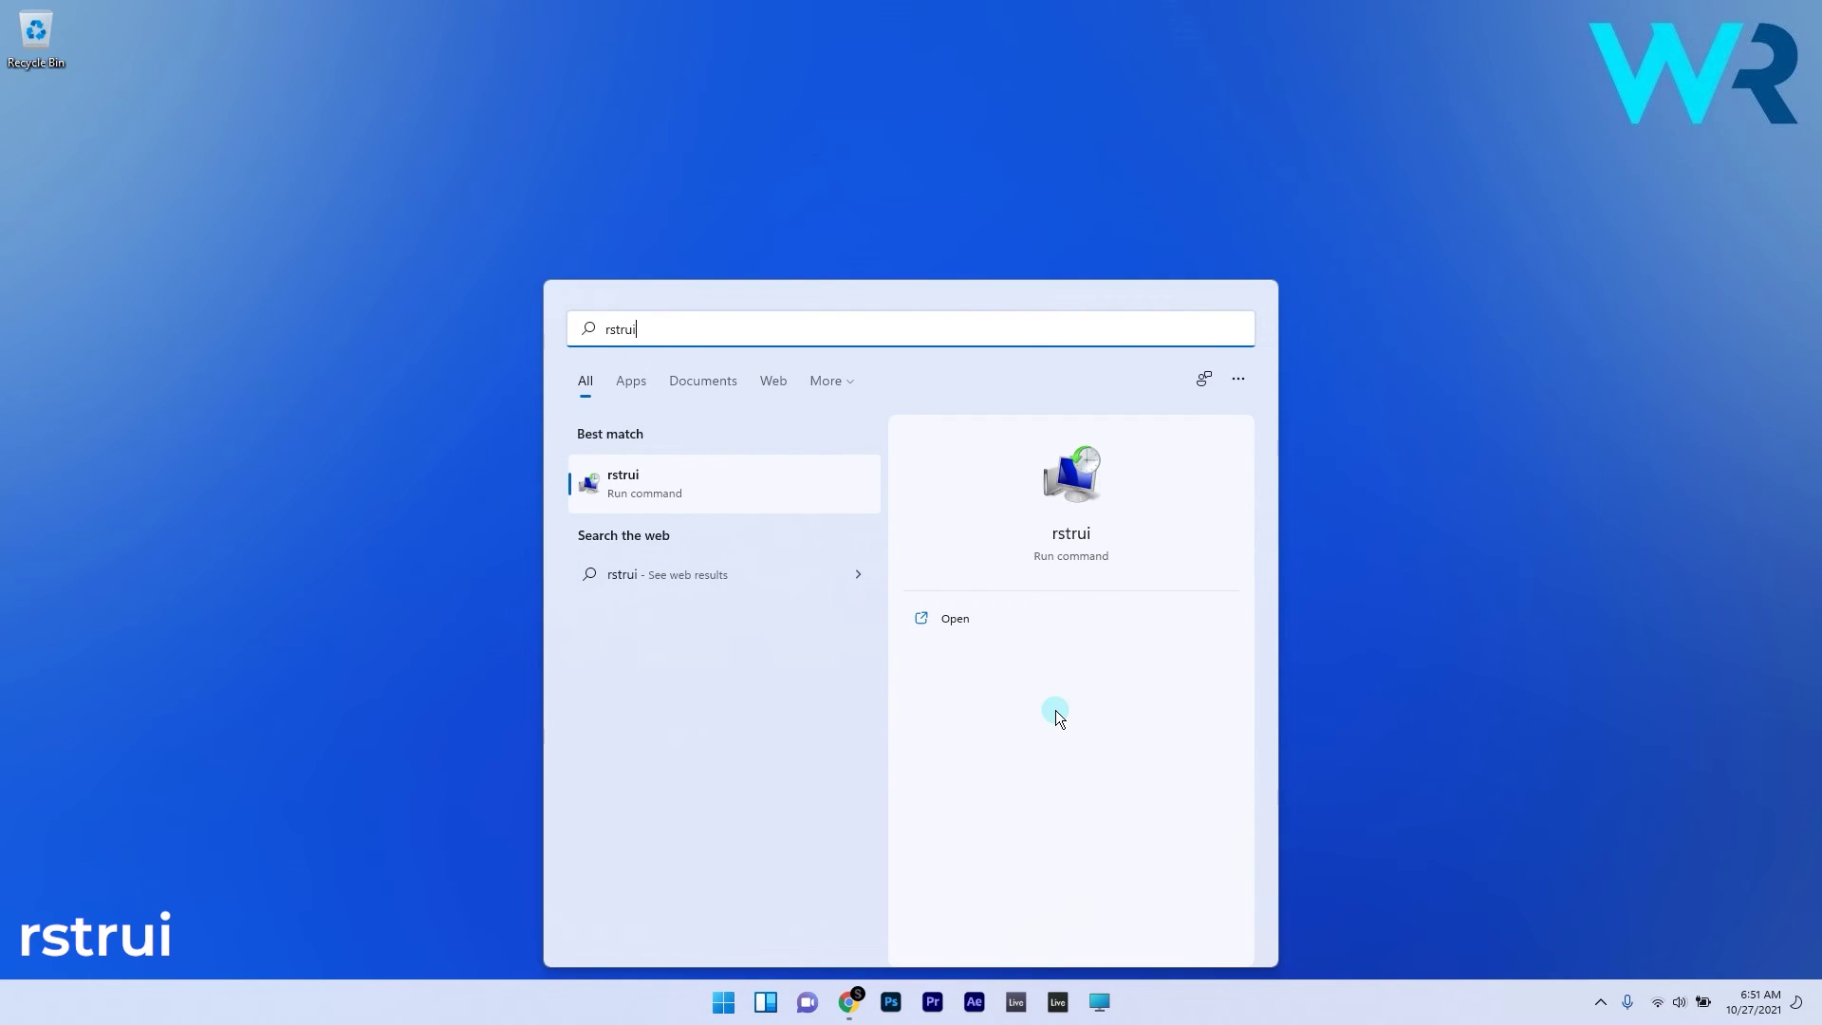
{"action": "left_click", "coordinate": [809, 470]}
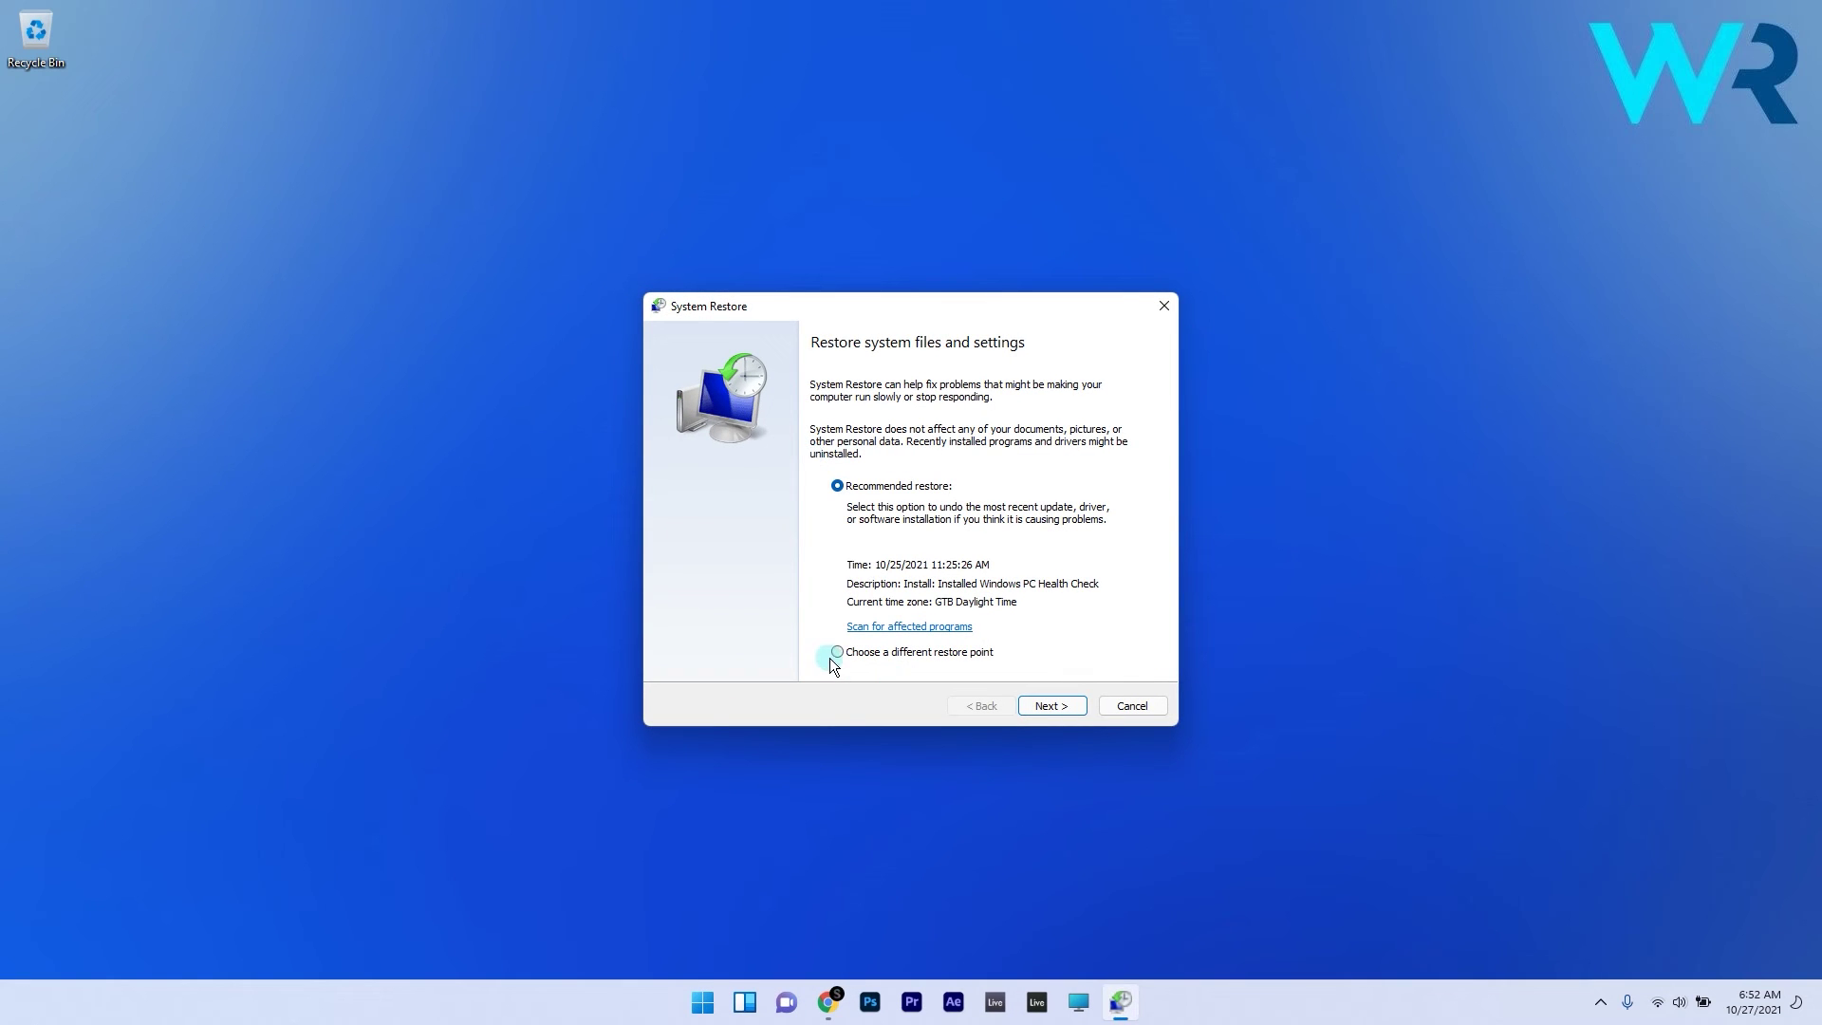
{"action": "left_click", "coordinate": [850, 664]}
{"action": "left_click", "coordinate": [1069, 704]}
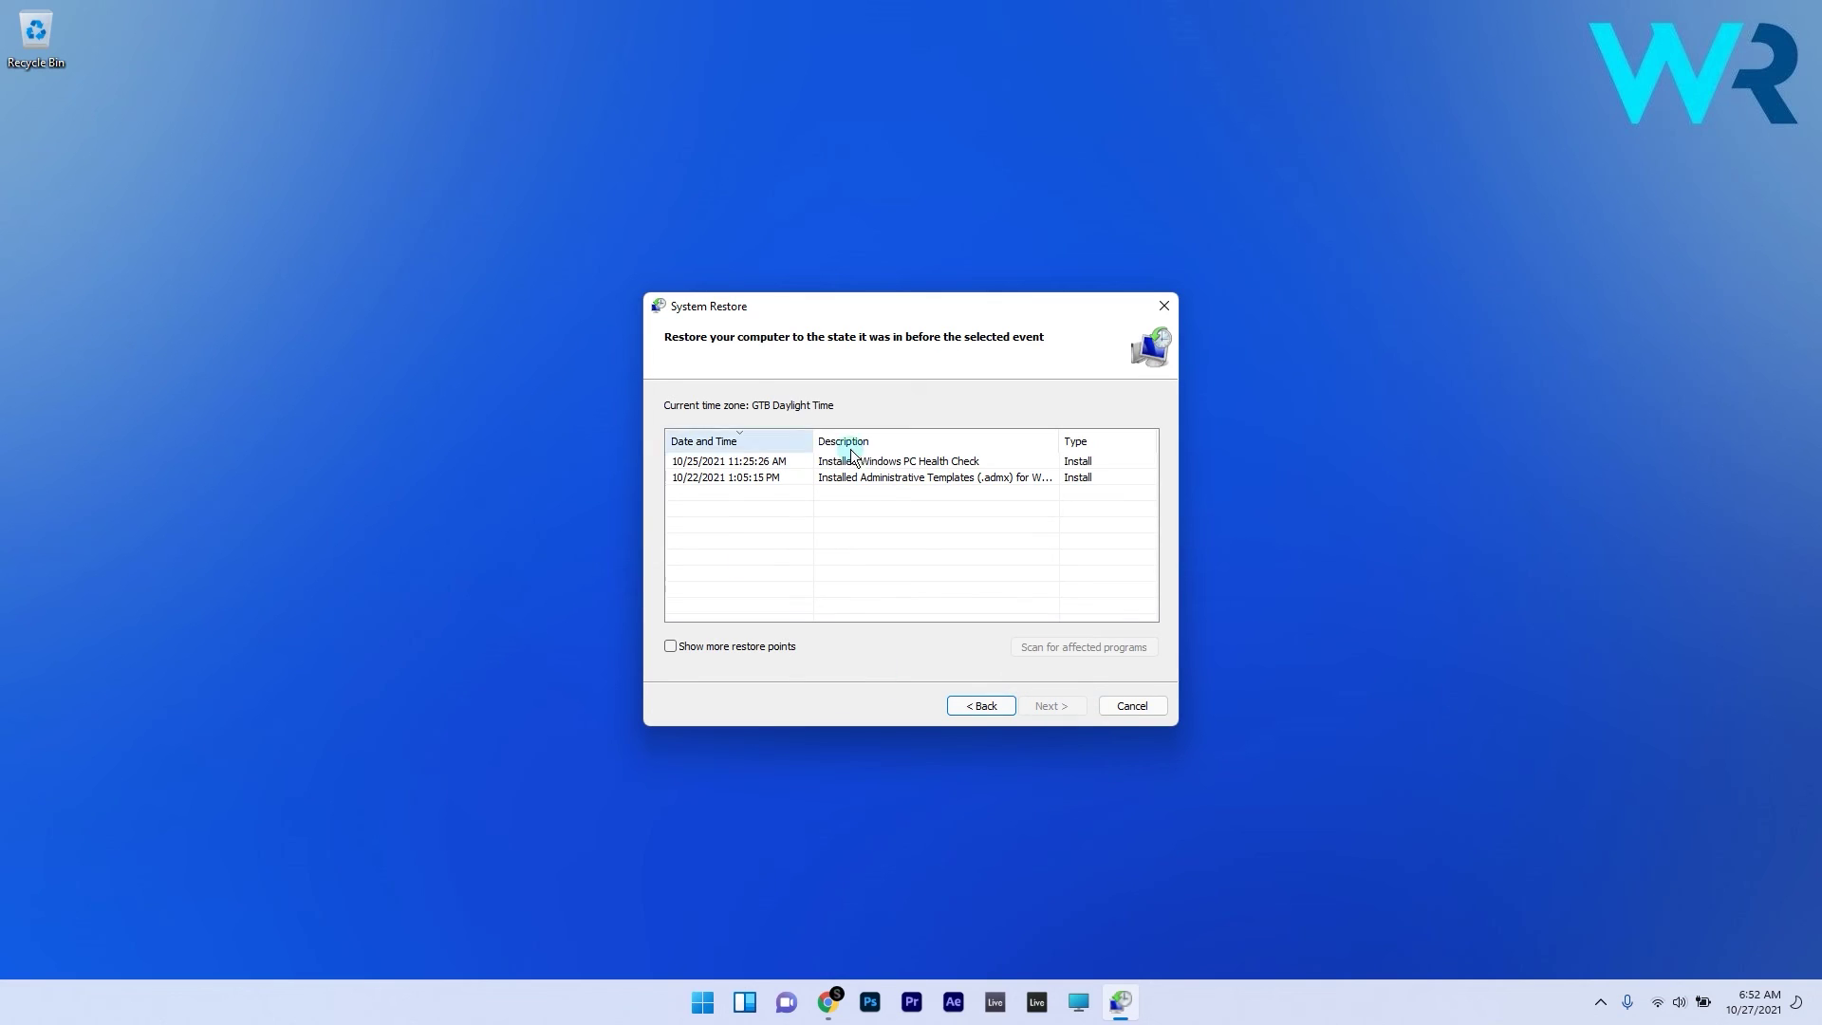
{"action": "left_click", "coordinate": [937, 465]}
{"action": "left_click", "coordinate": [935, 481]}
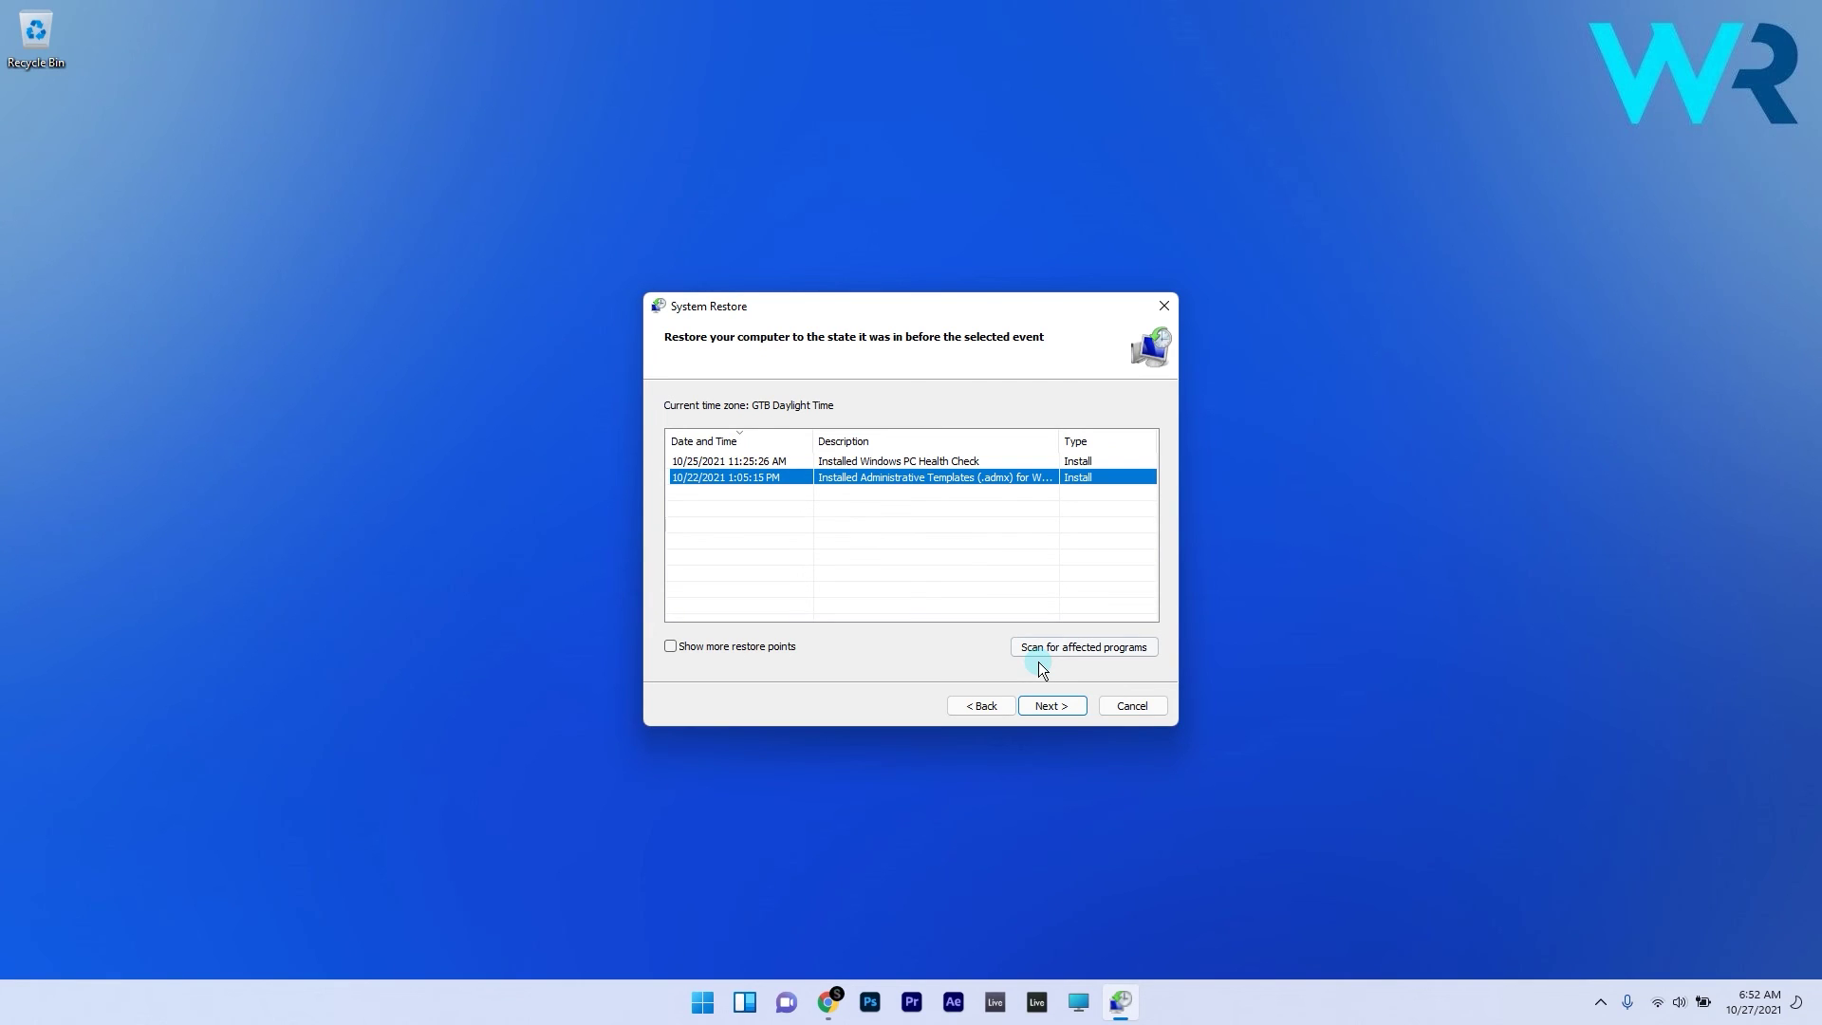
{"action": "left_click", "coordinate": [1053, 707]}
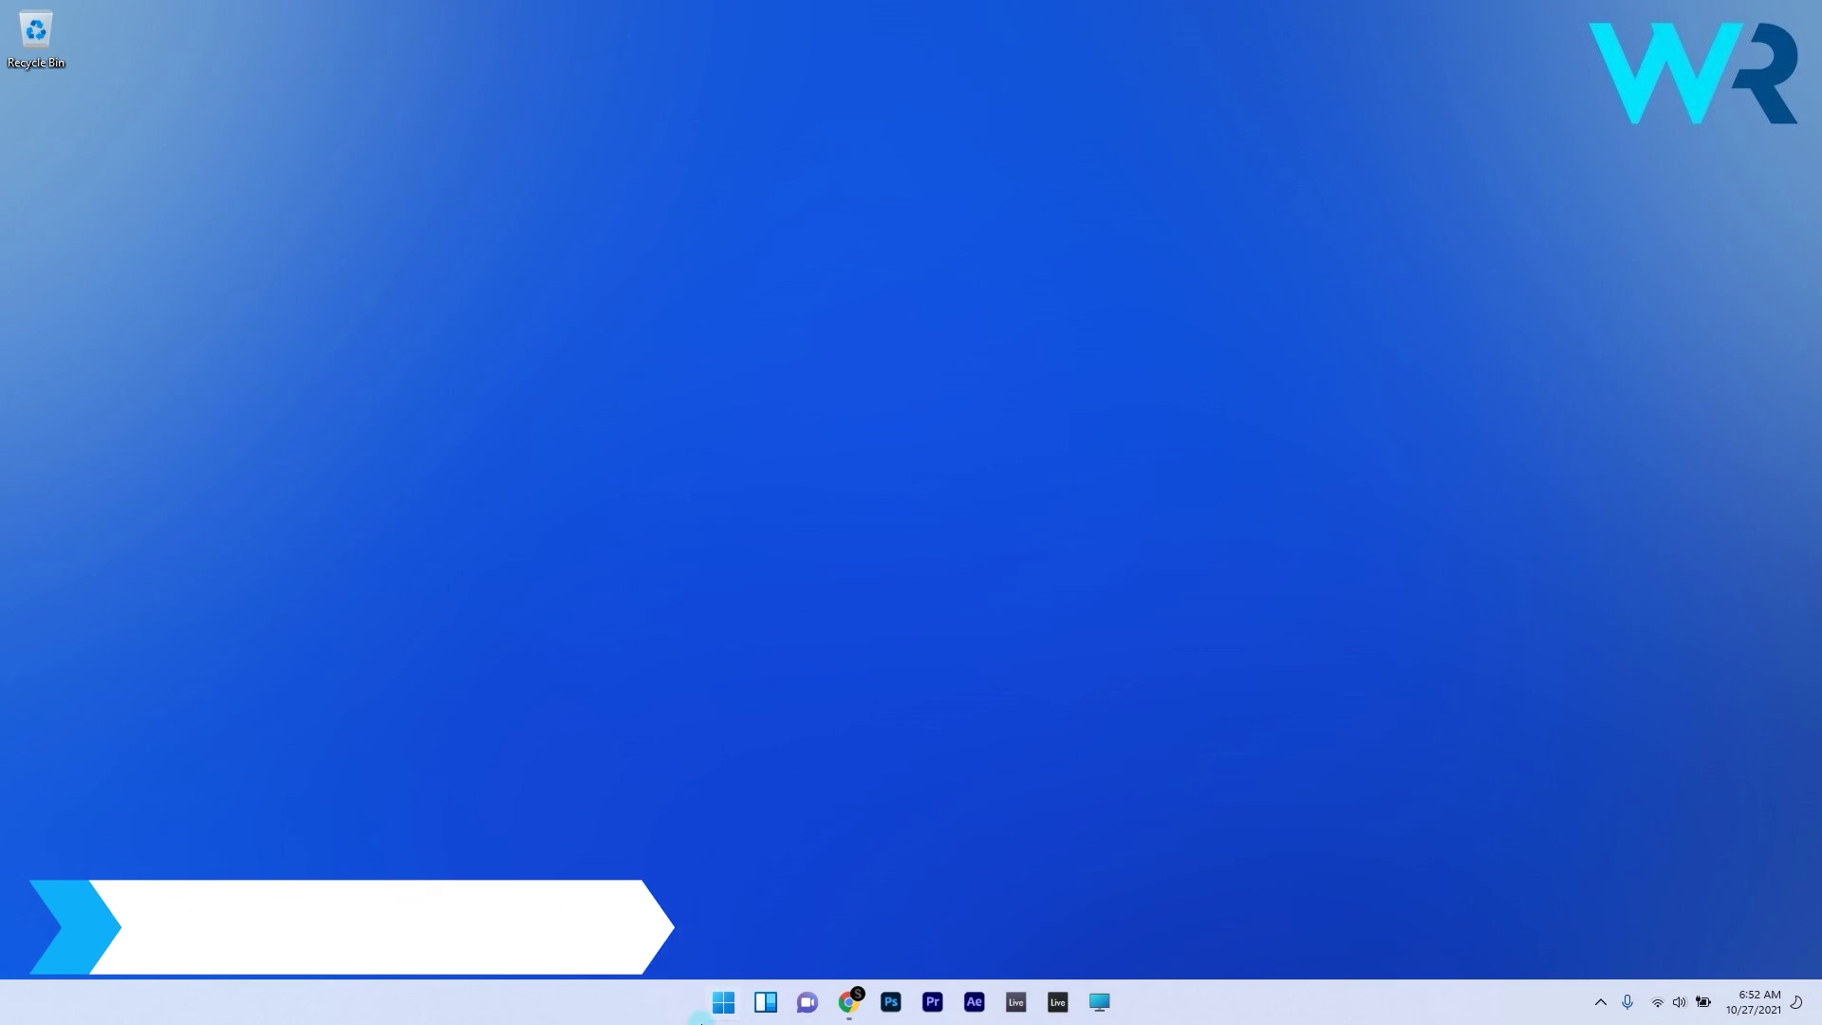
Open the Recovery page in System settings
{"action": "key", "text": "super"}
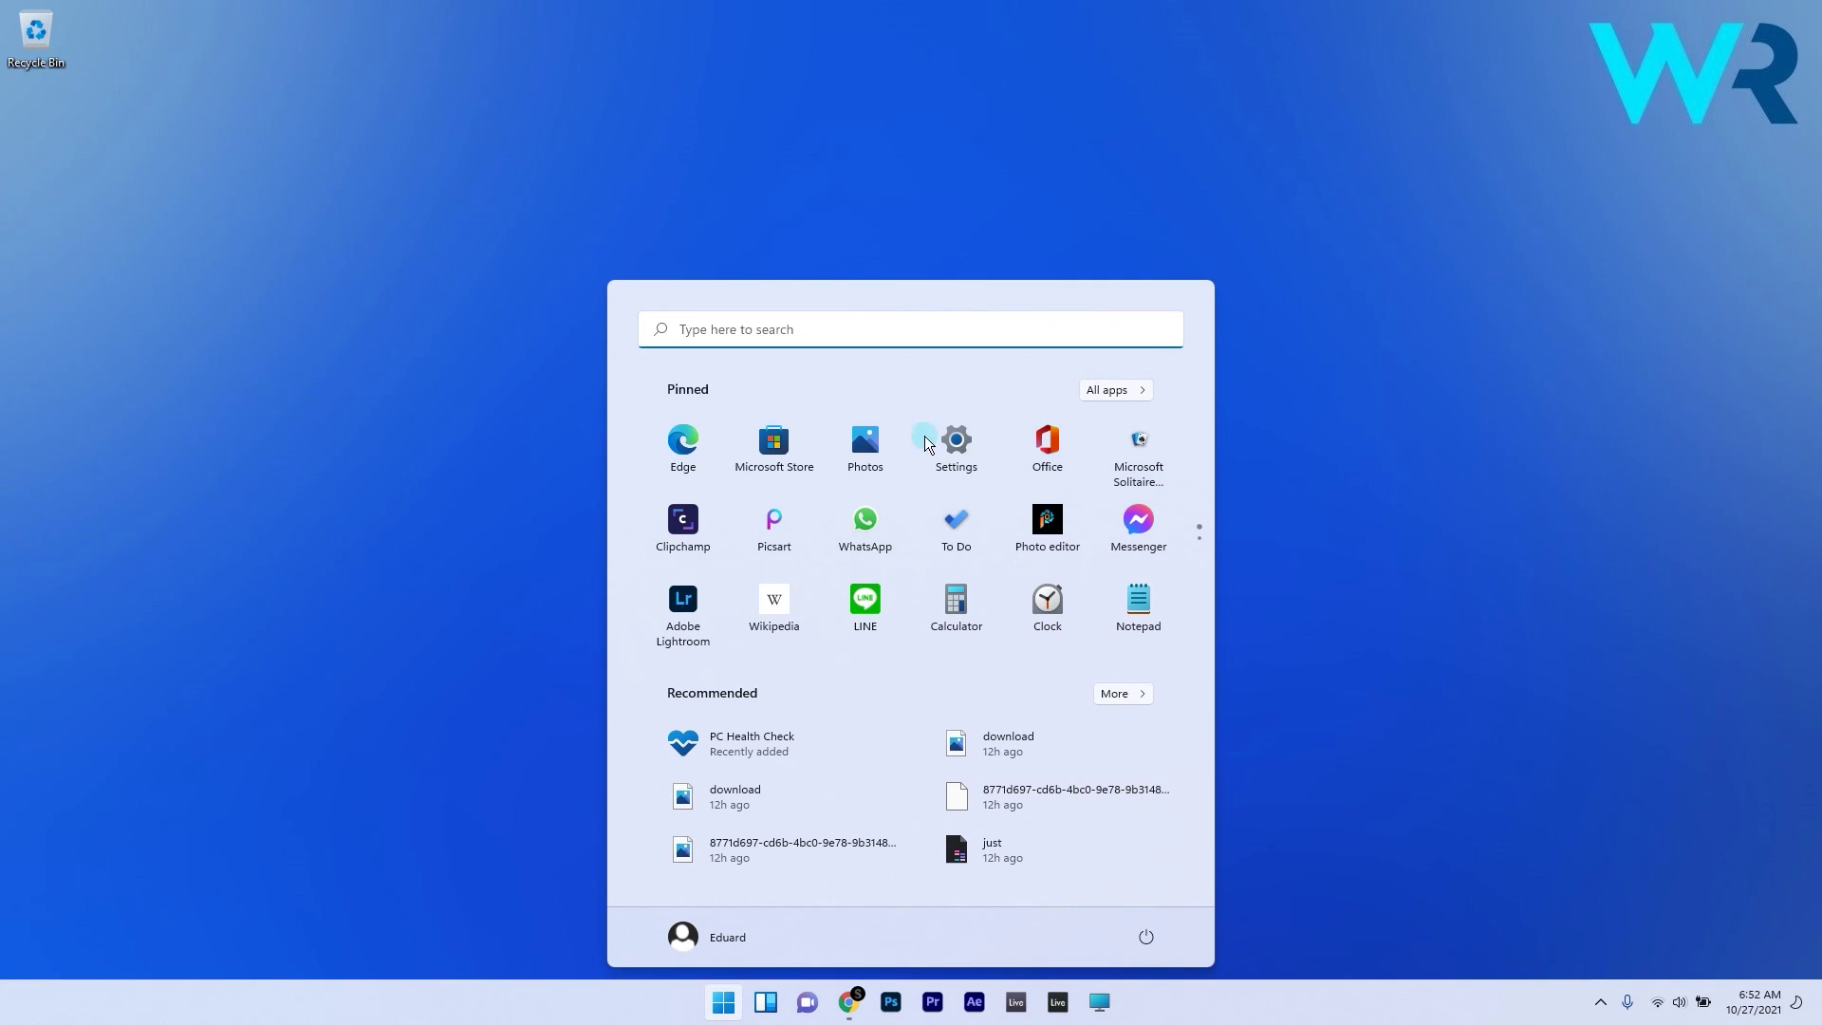
{"action": "left_click", "coordinate": [925, 443]}
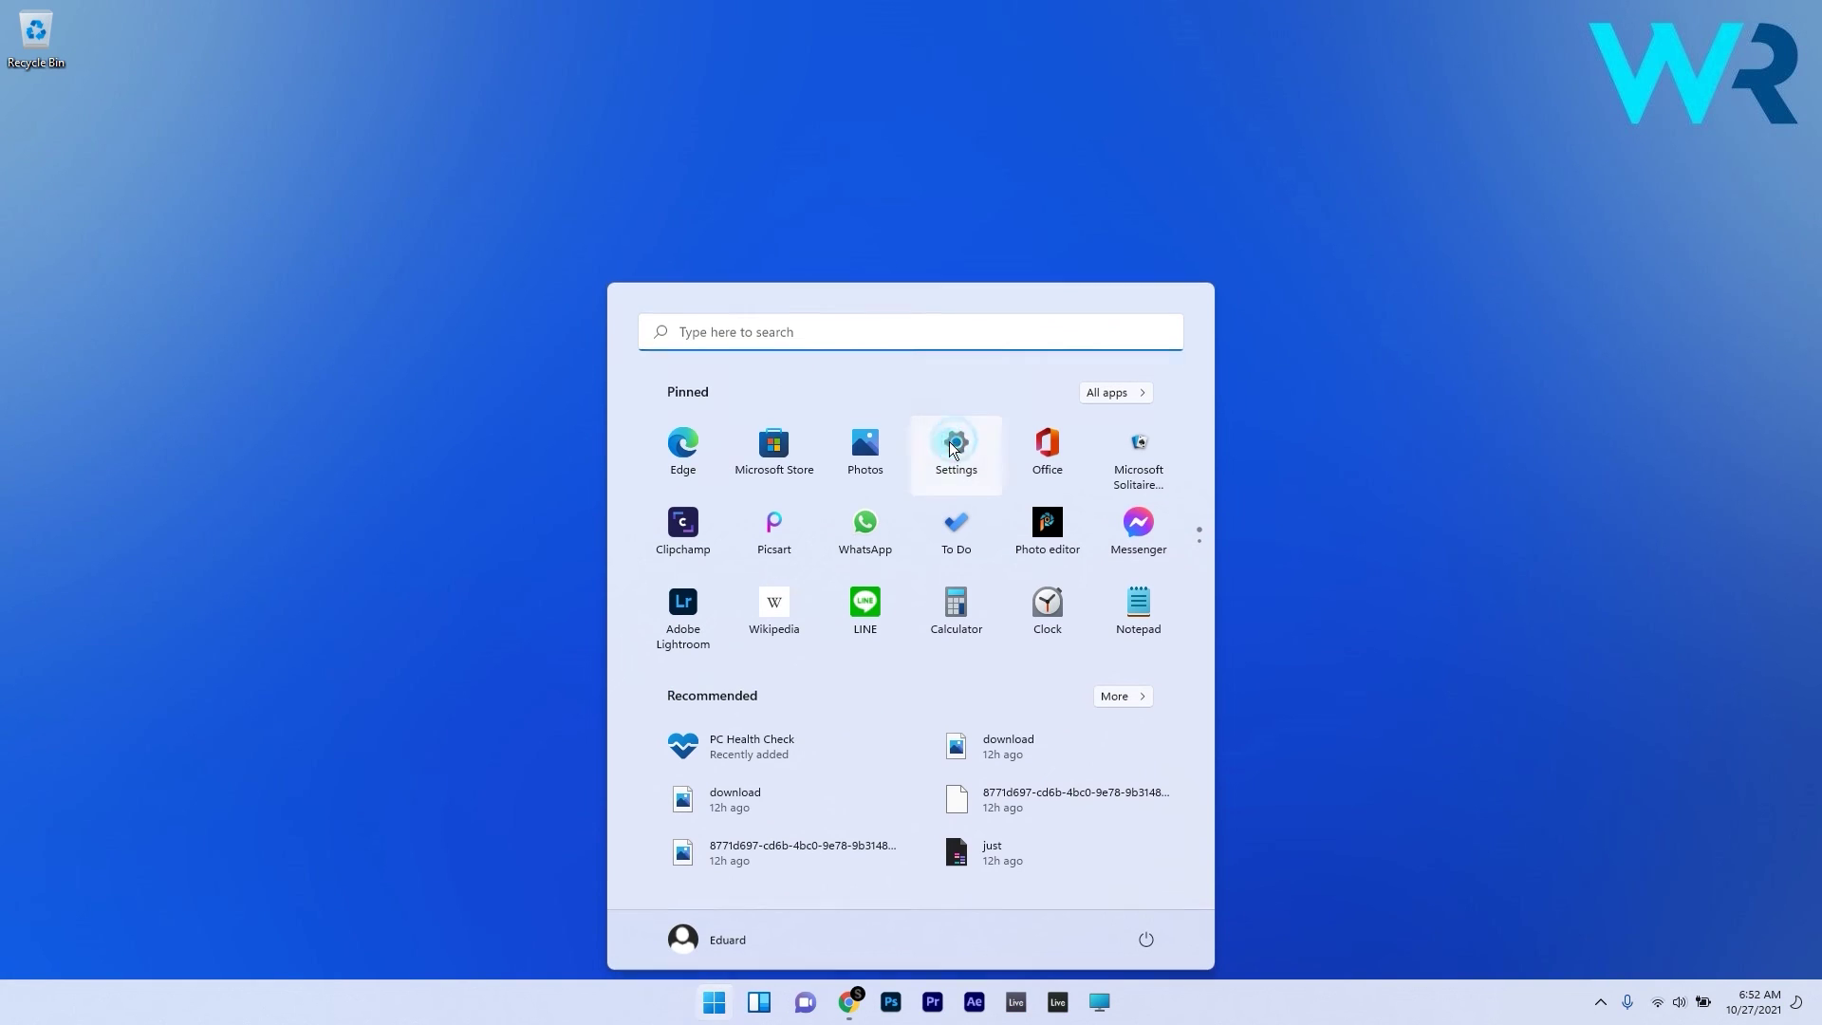
{"action": "scroll", "coordinate": [1243, 511], "scroll_direction": "down", "scroll_amount": 4}
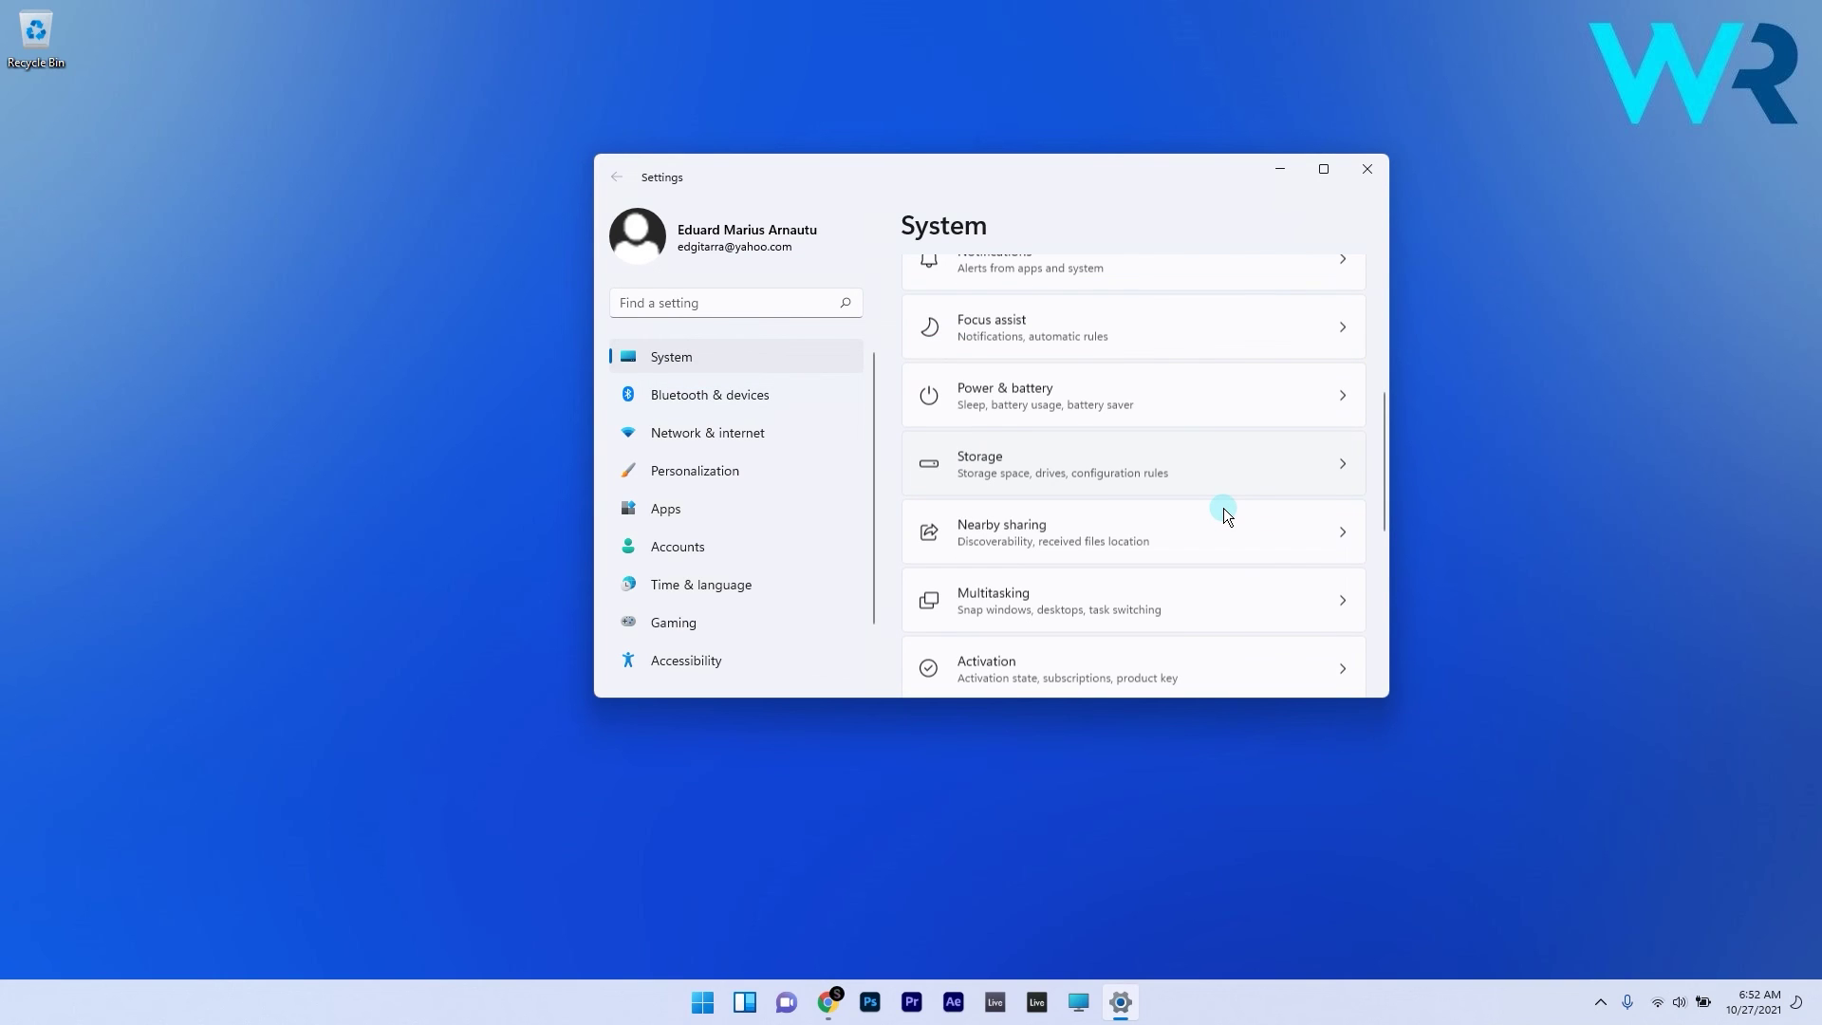
{"action": "scroll", "coordinate": [1222, 513], "scroll_direction": "down", "scroll_amount": 3}
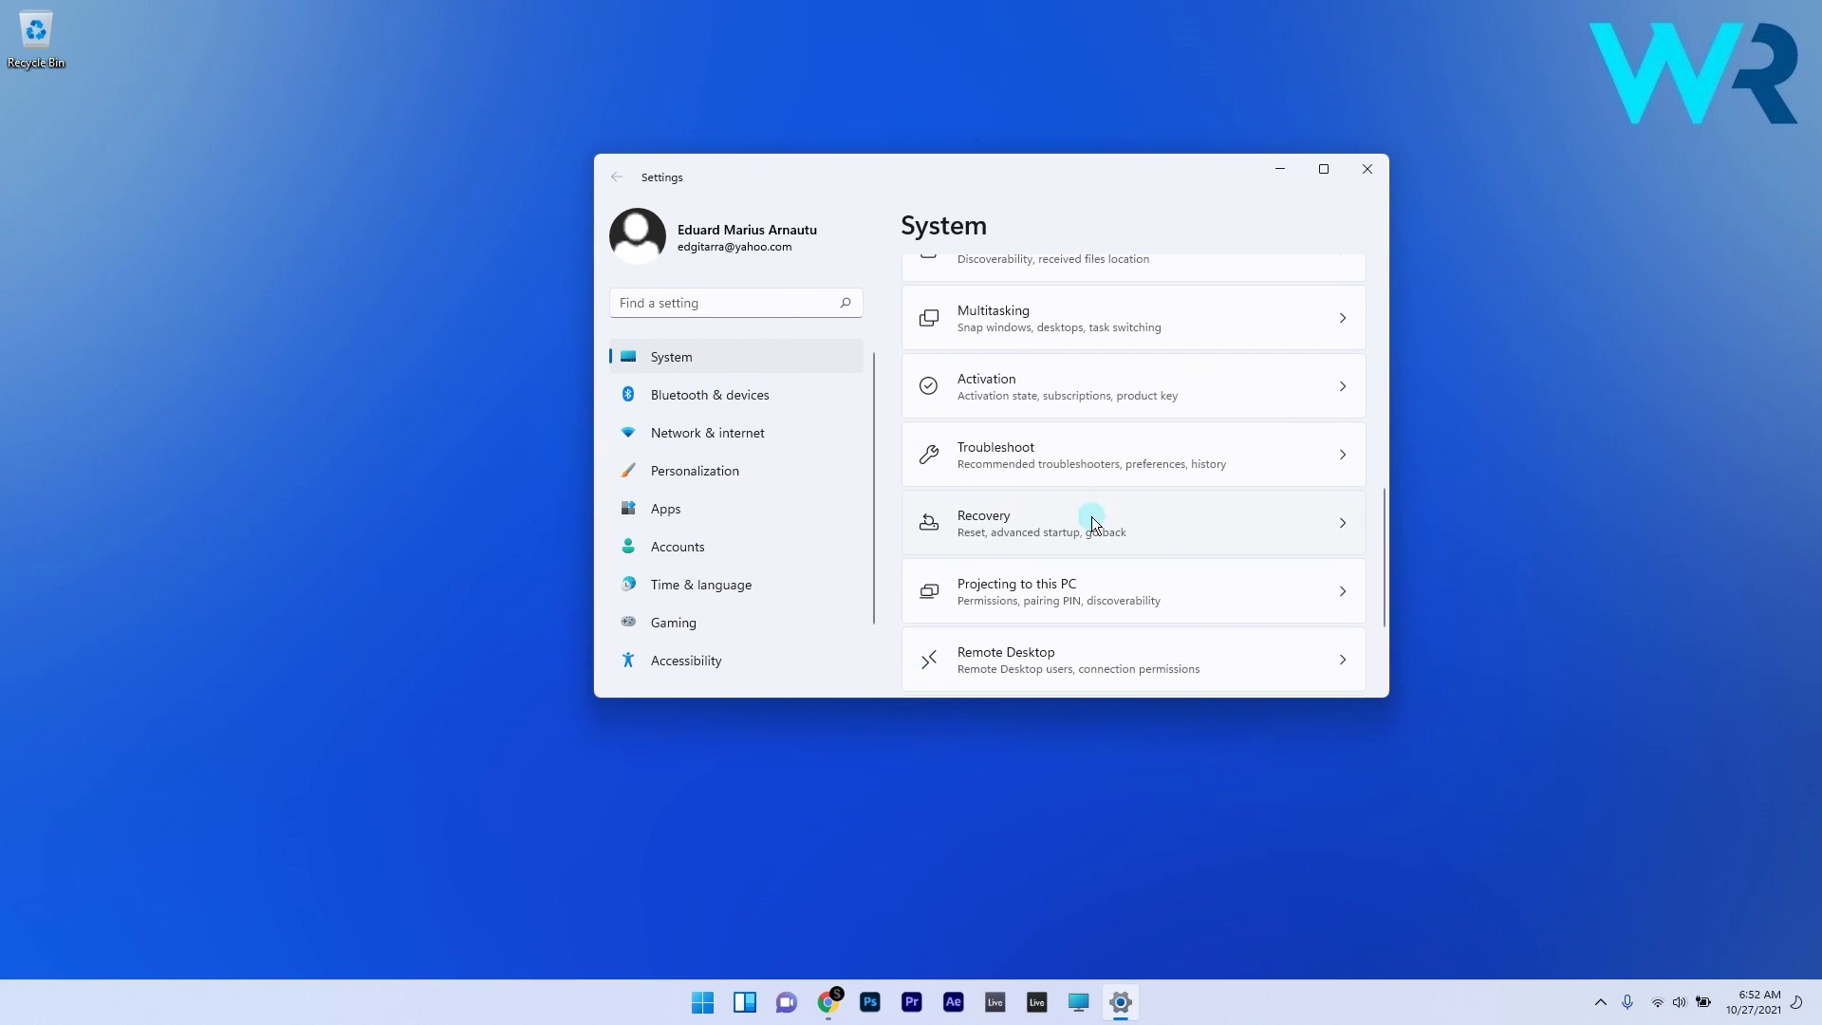
{"action": "left_click", "coordinate": [1347, 518]}
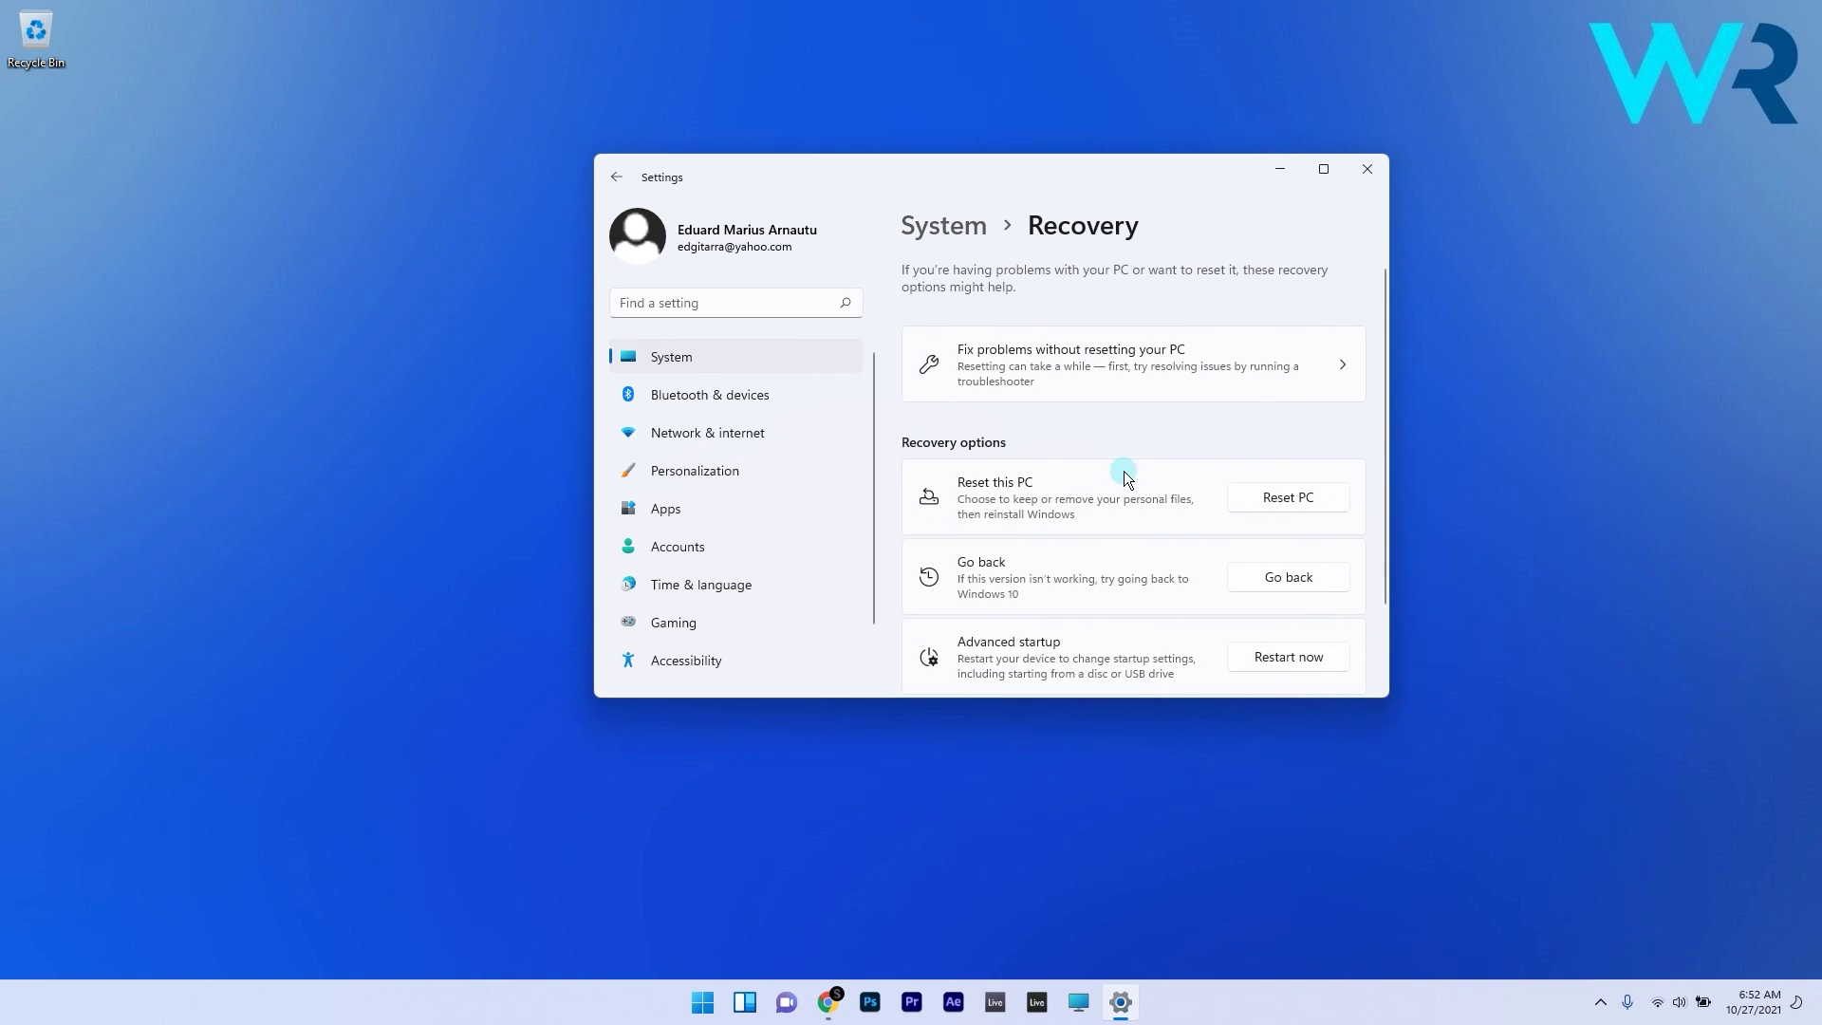
Reset this PC keeping personal files via Cloud download, continuing past the update warning
{"action": "left_click", "coordinate": [1292, 505]}
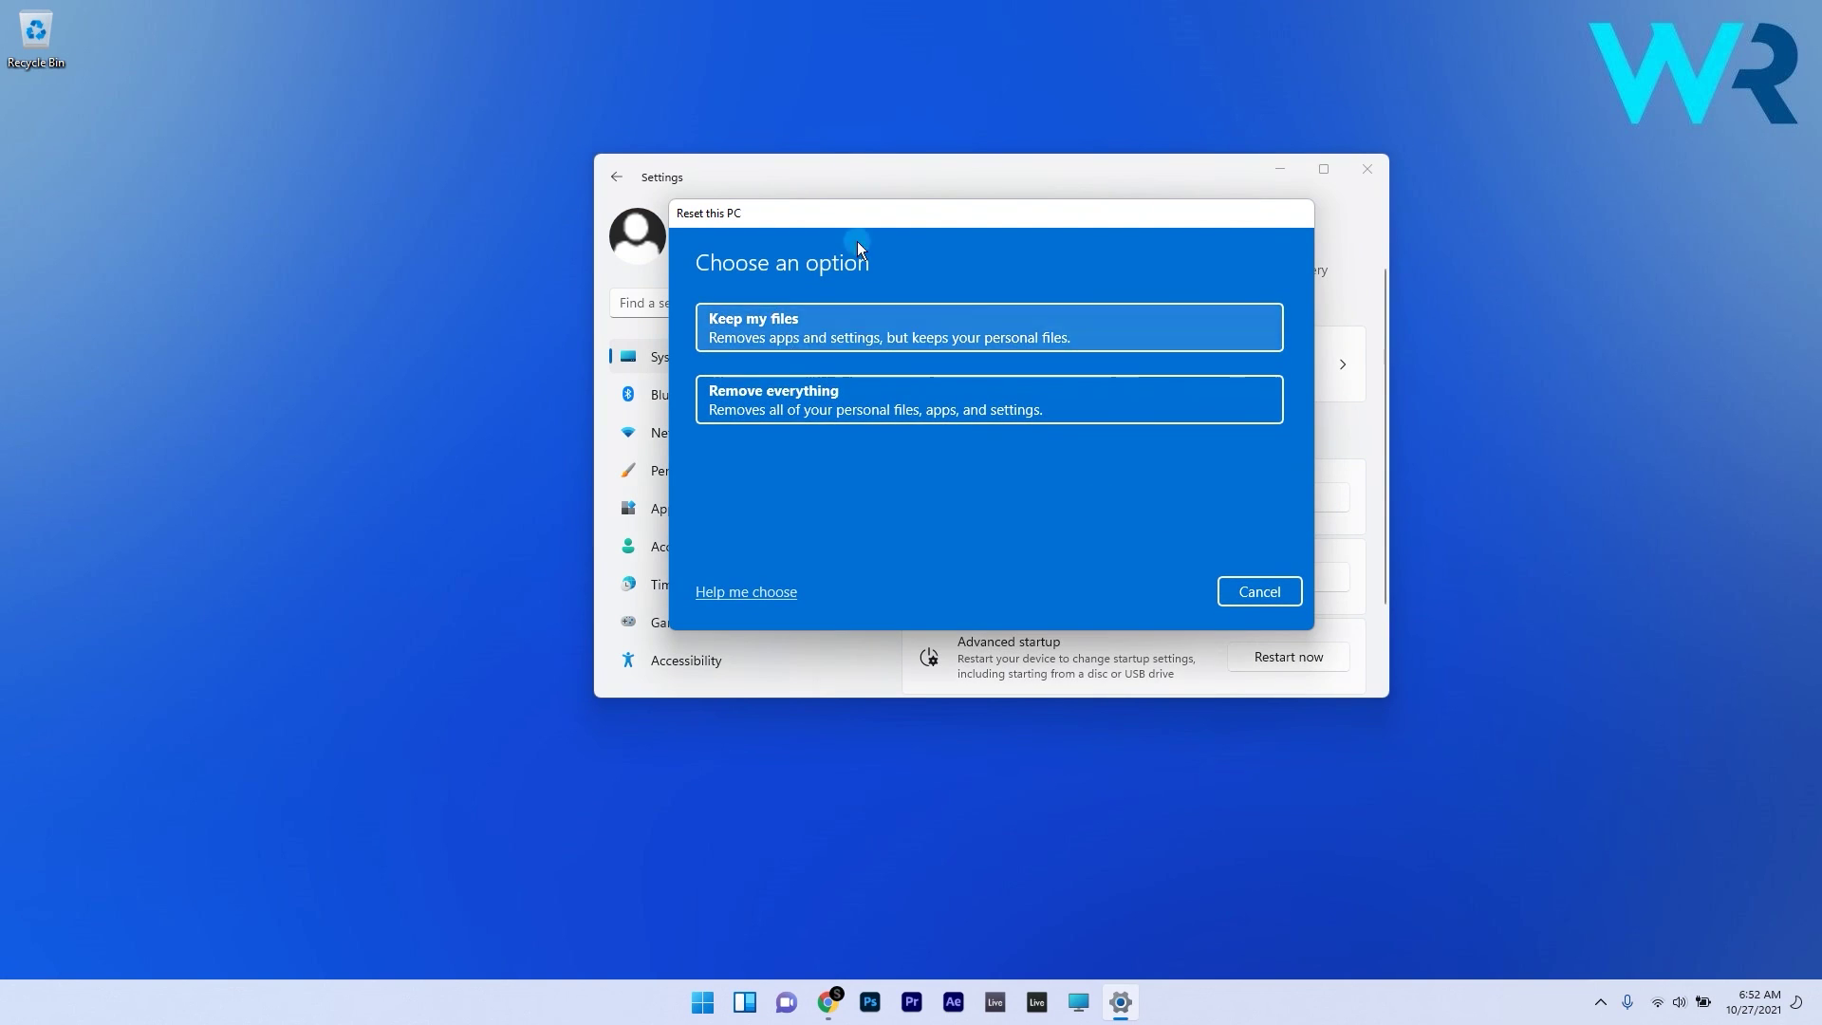
{"action": "left_click", "coordinate": [943, 313]}
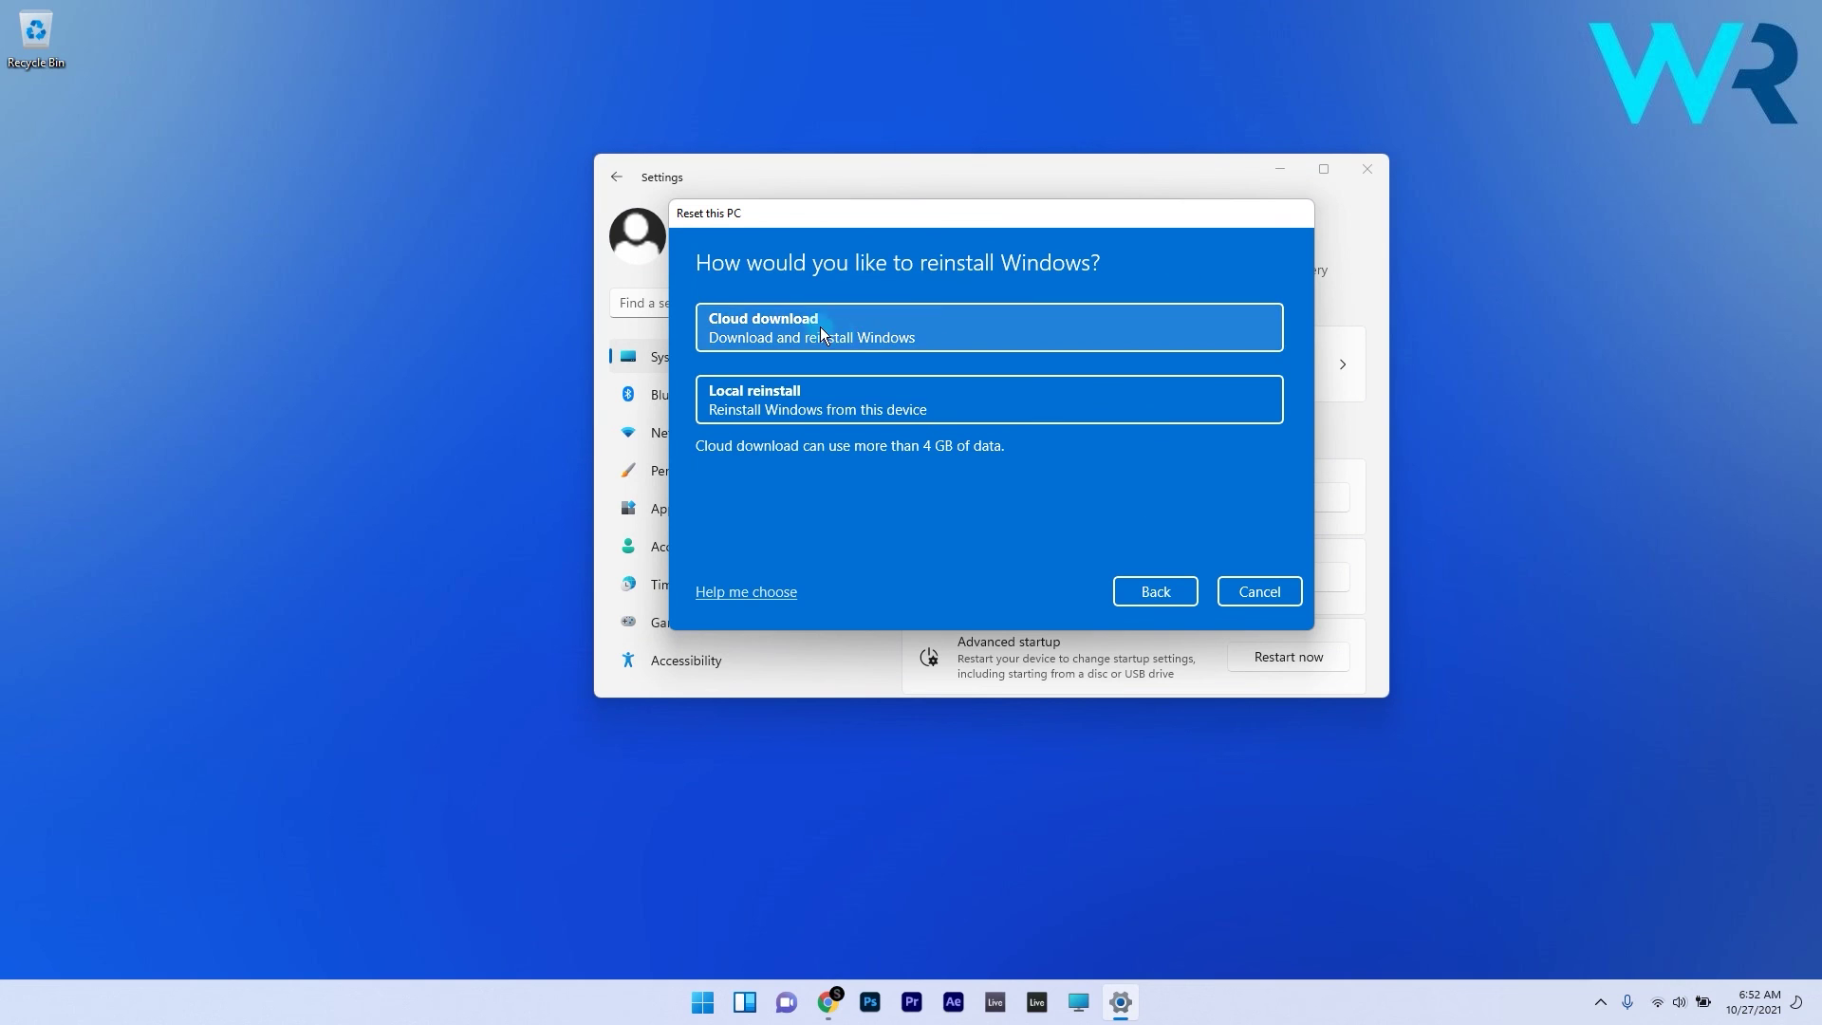
{"action": "left_click", "coordinate": [819, 327]}
{"action": "left_click", "coordinate": [1139, 592]}
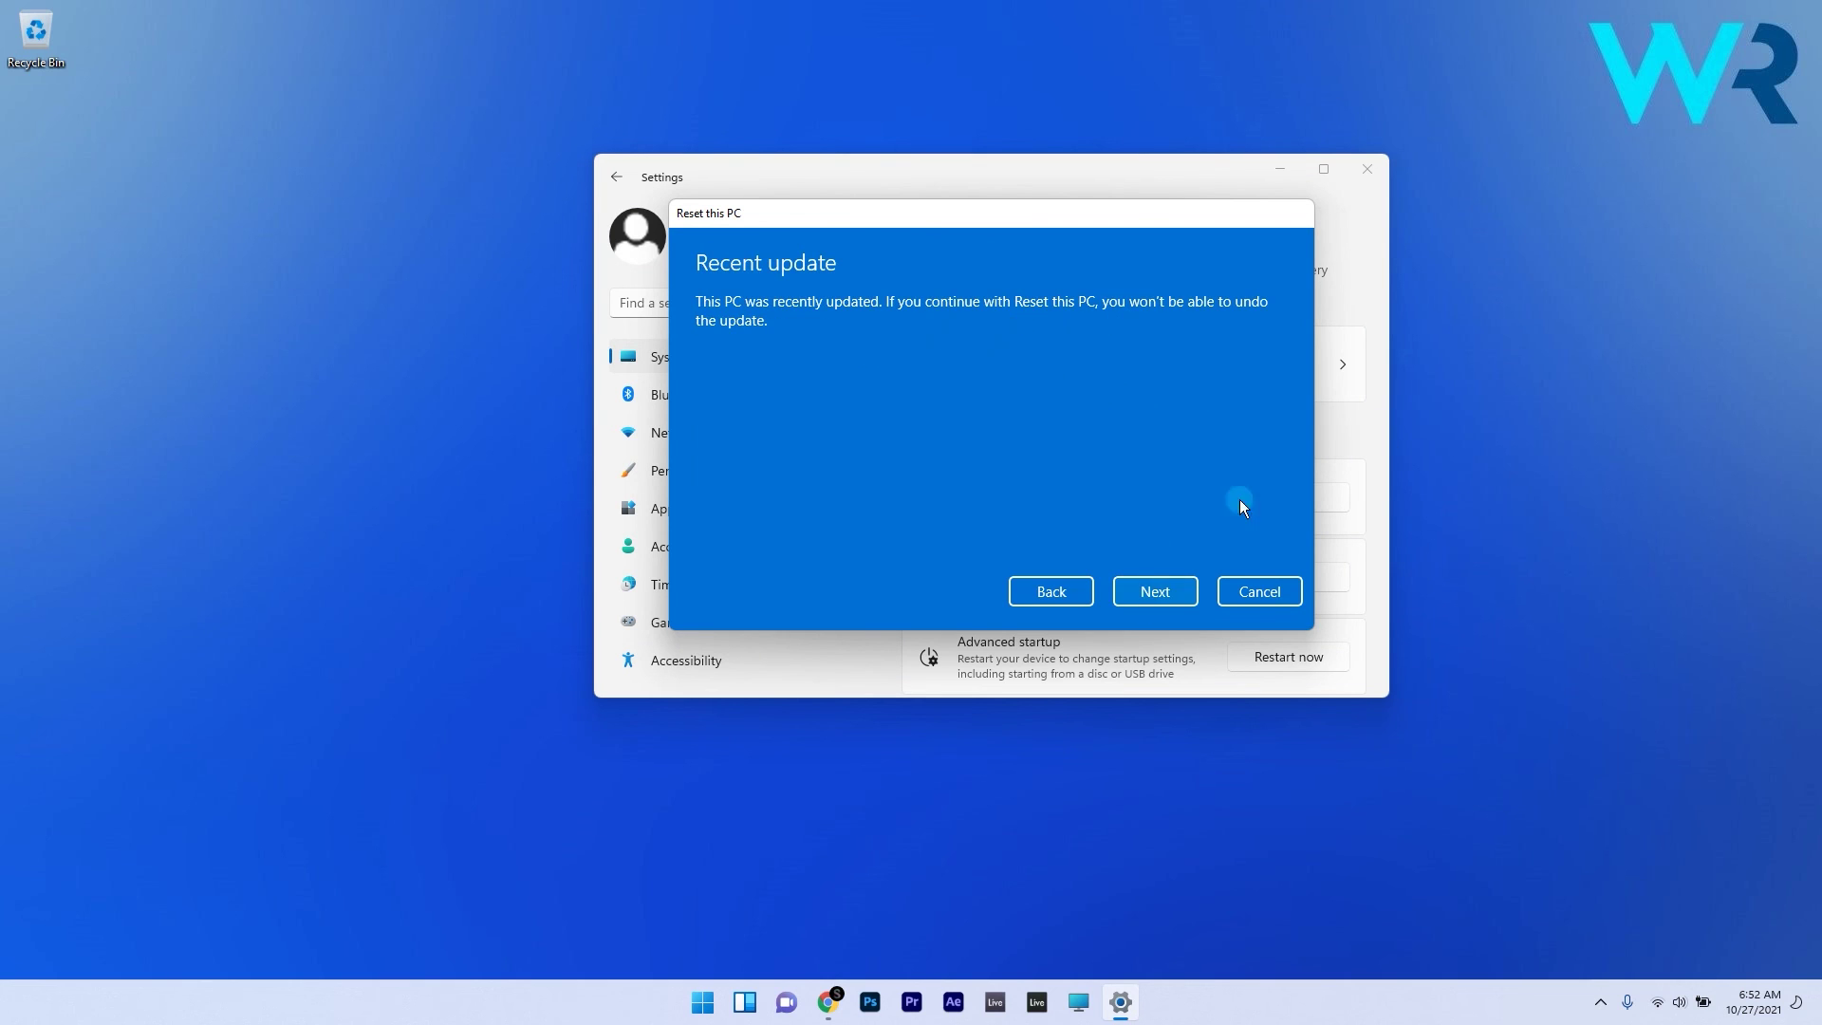
{"action": "left_click", "coordinate": [1156, 591]}
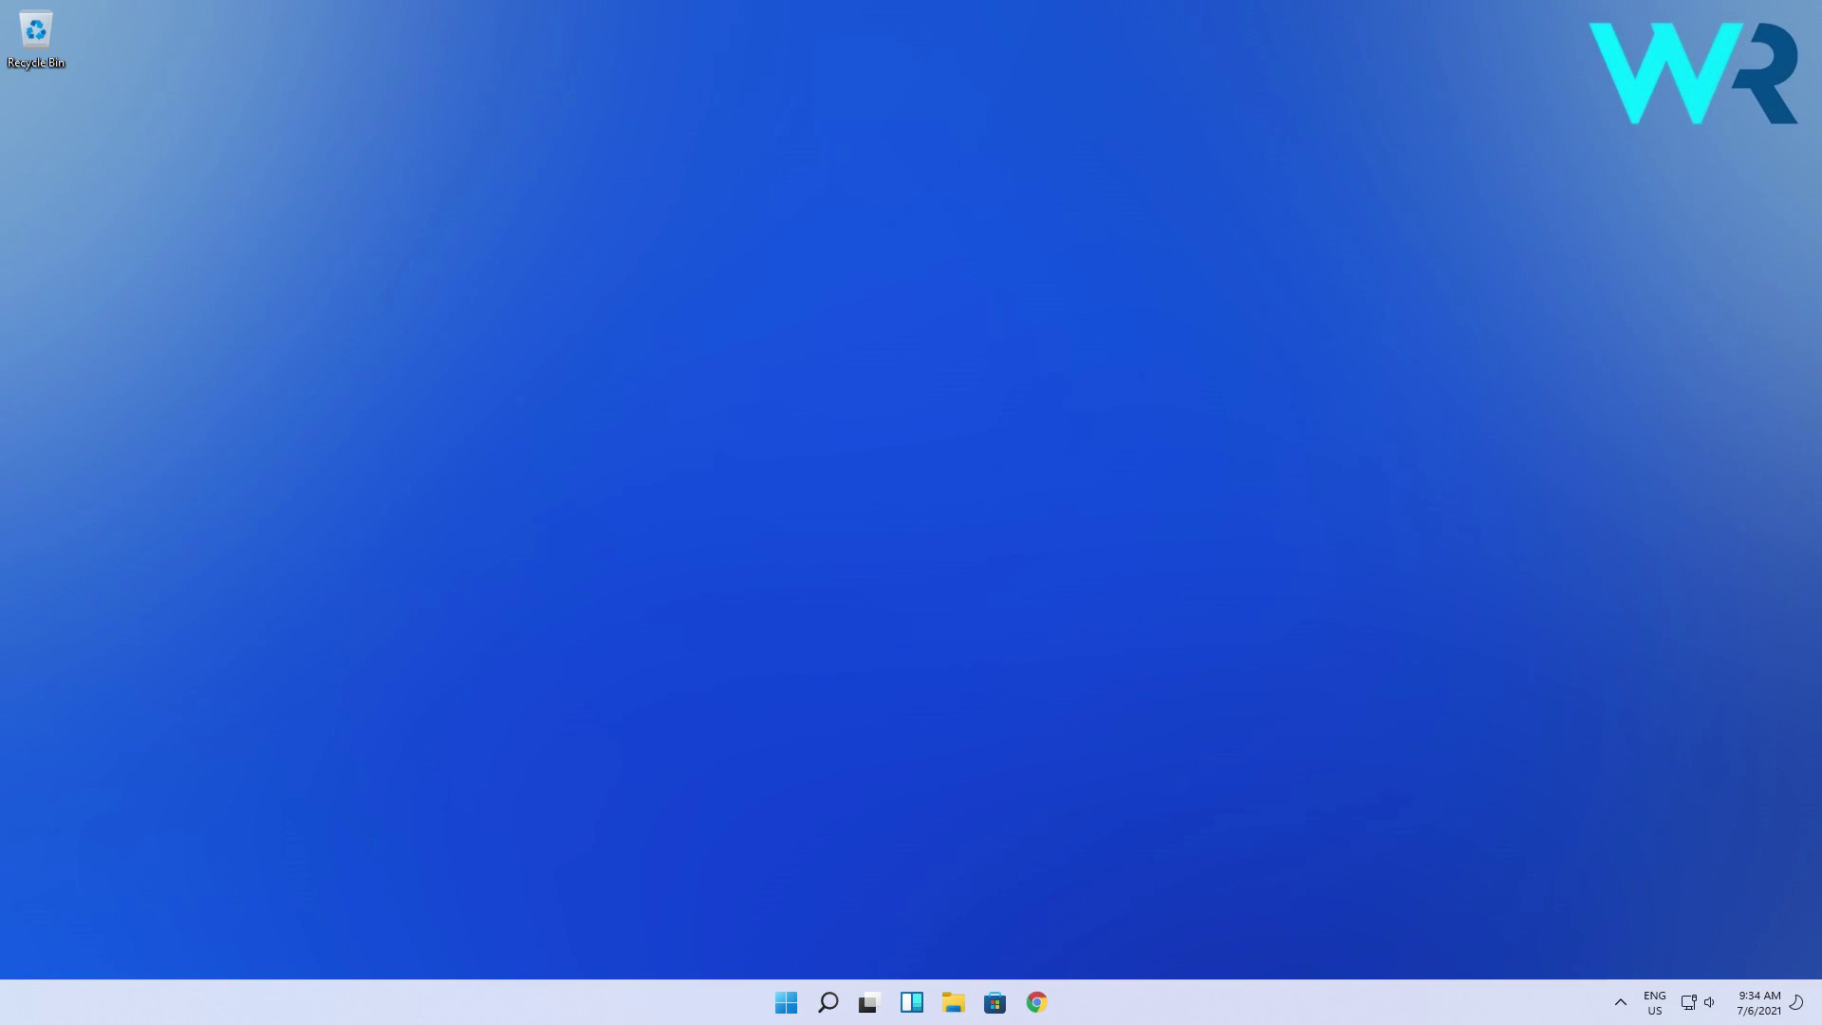